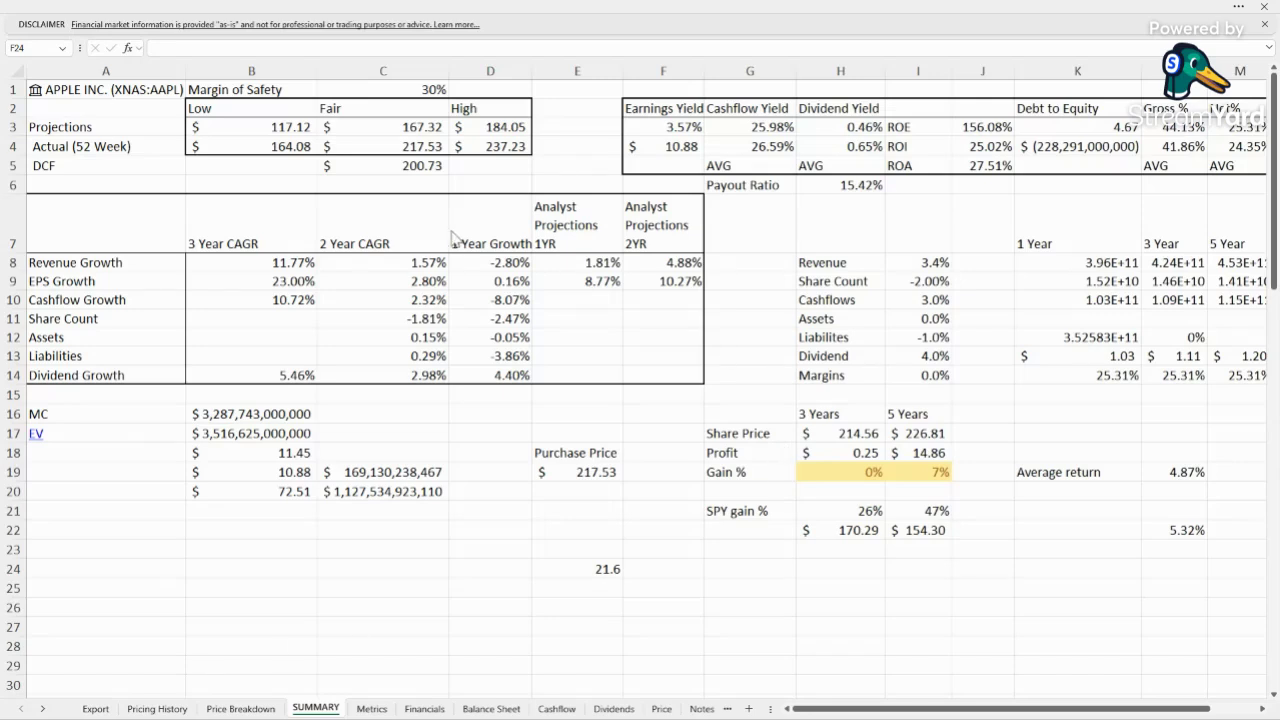
Inspect the fair projection, DCF value and current price formulas in C3, C5 and C4
{"action": "left_click", "coordinate": [418, 129]}
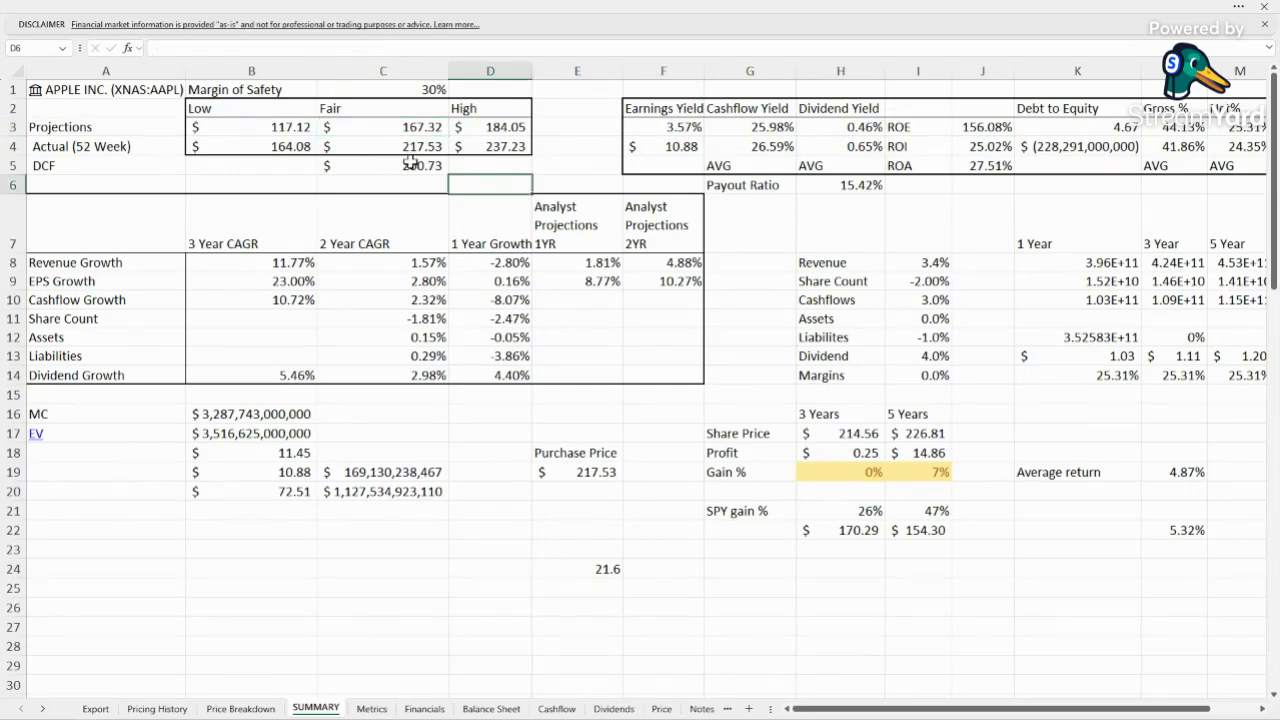
{"action": "left_click", "coordinate": [410, 162]}
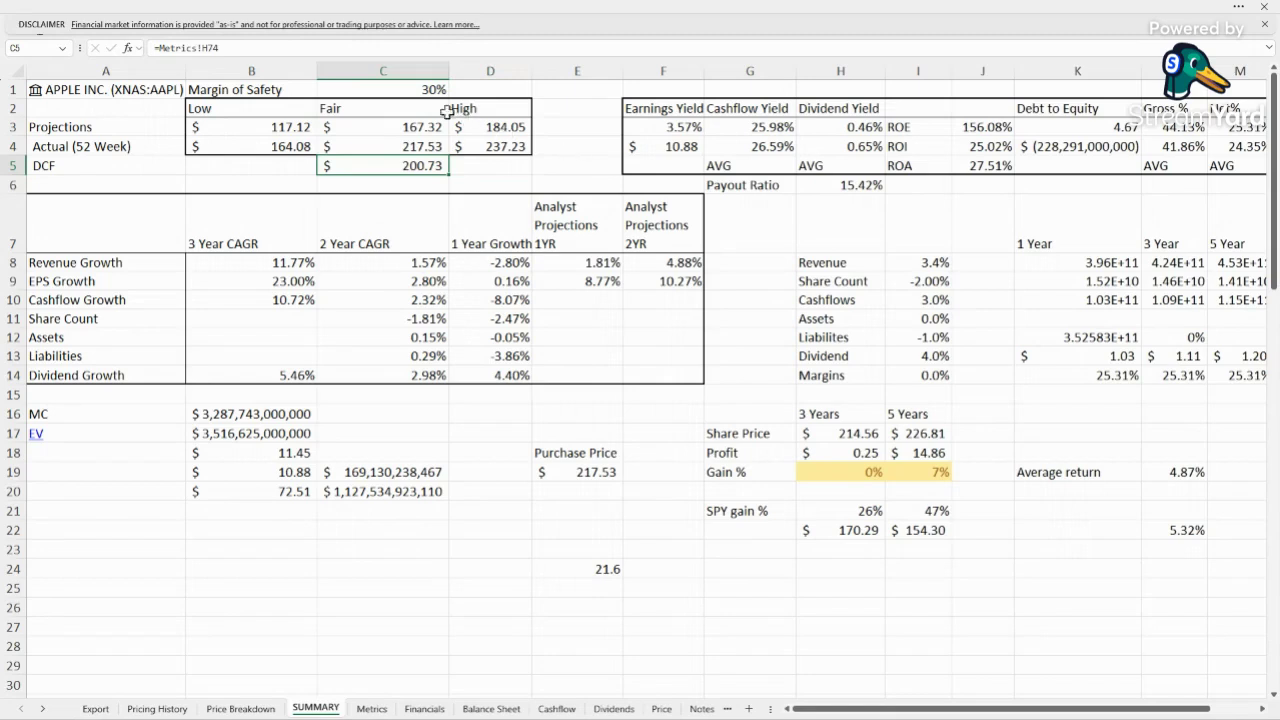
{"action": "left_click", "coordinate": [400, 146]}
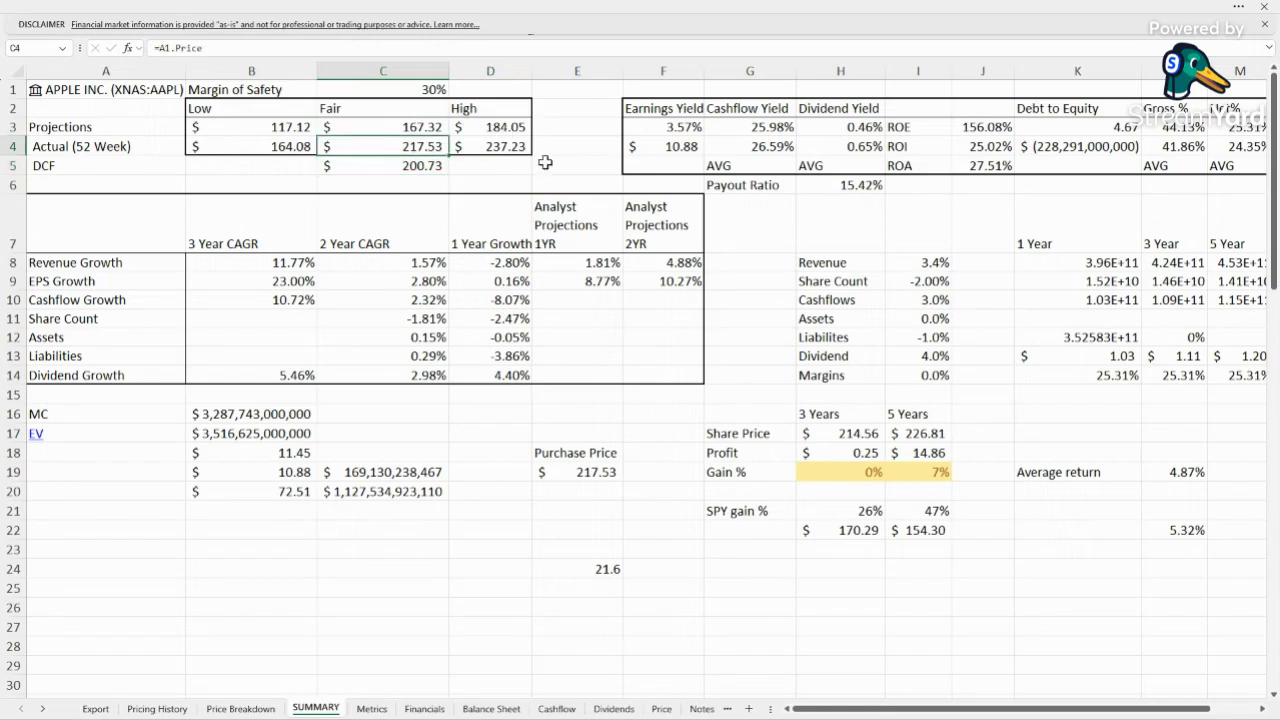
{"action": "left_click", "coordinate": [520, 626]}
Check the 52-week low, current price and 52-week high formulas, then select E5
{"action": "left_click", "coordinate": [268, 144]}
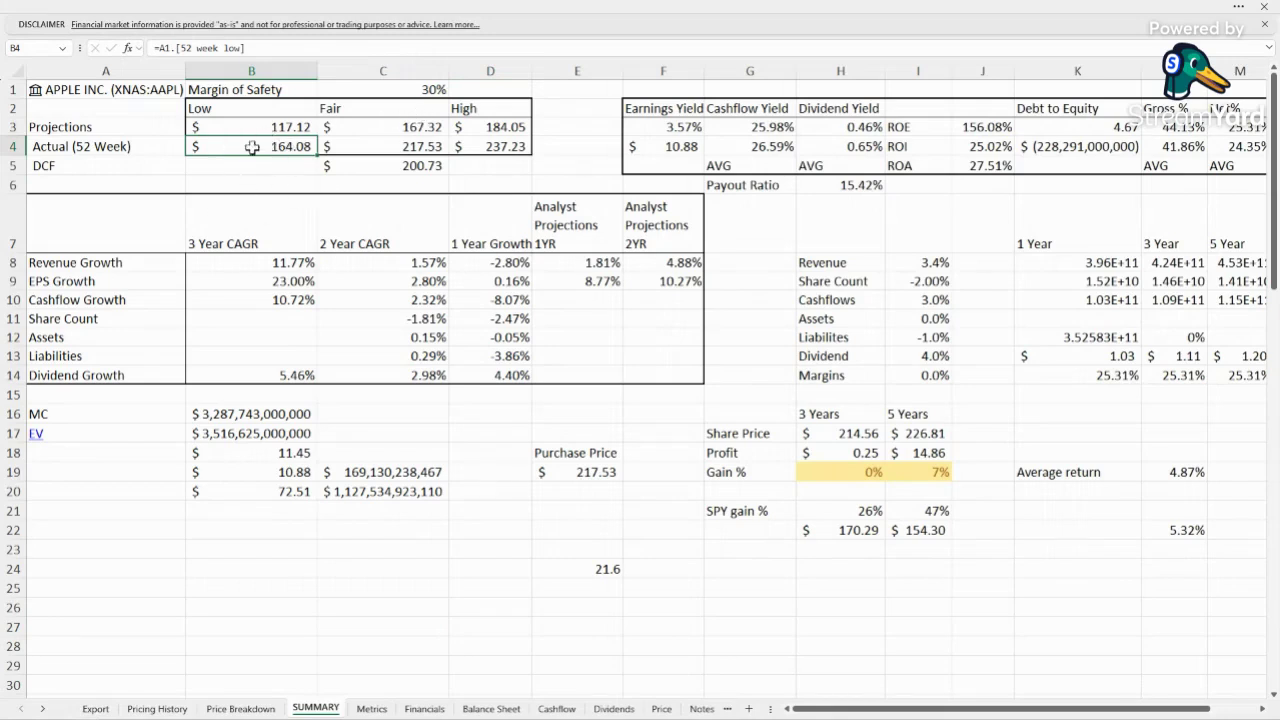
{"action": "left_click", "coordinate": [438, 143]}
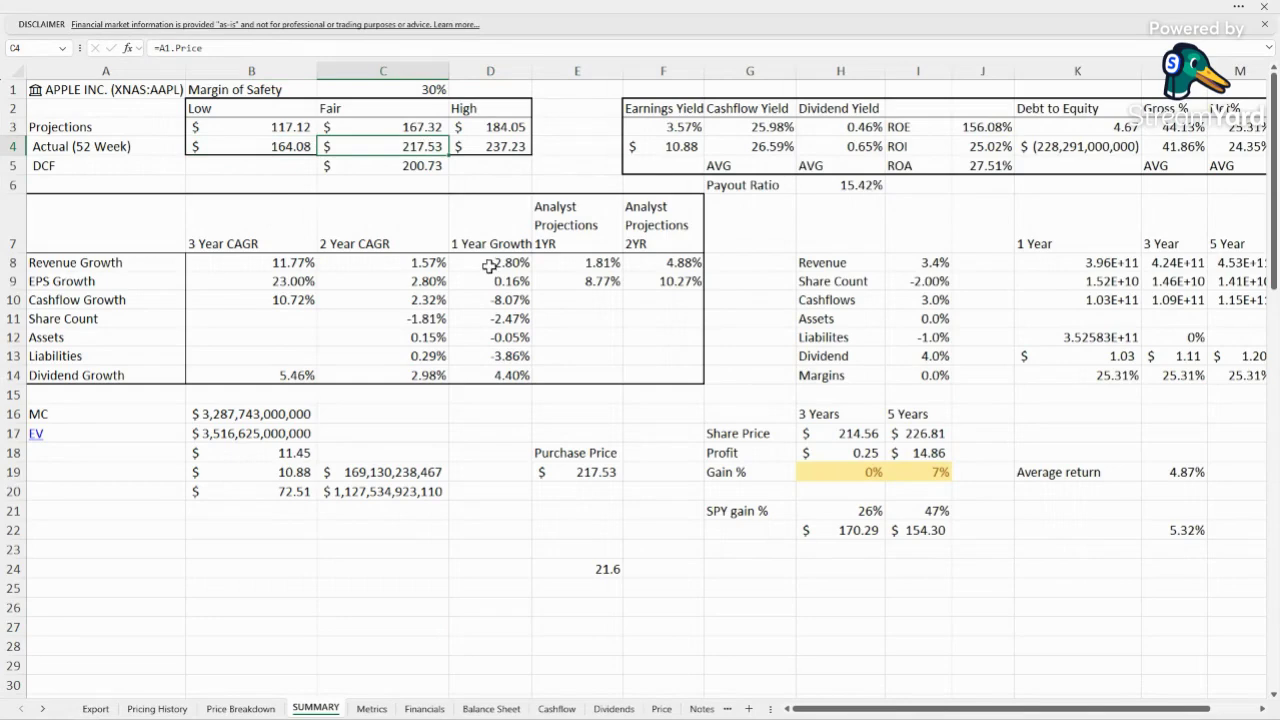
{"action": "left_click", "coordinate": [510, 146]}
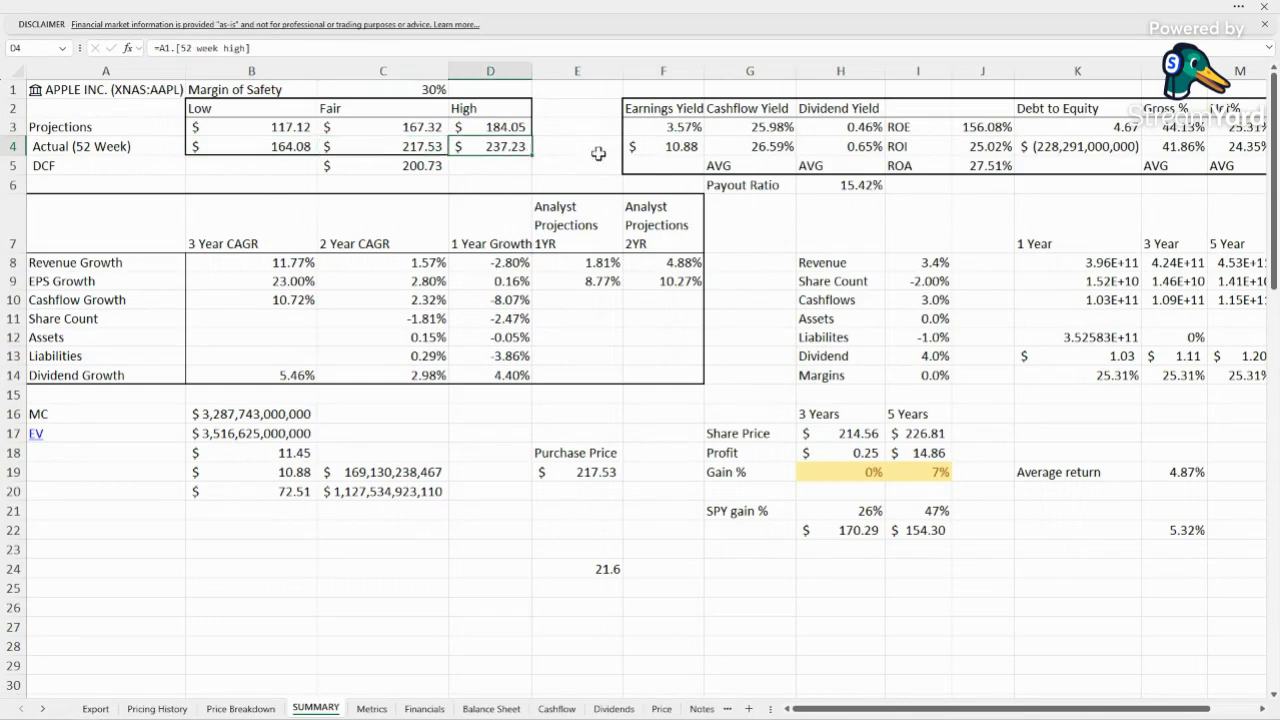
{"action": "left_click", "coordinate": [537, 166]}
Enter the upside formula =(D4-C3)/C3 in E5
{"action": "type", "text": "=(D4-C3)/C3"}
{"action": "key", "text": "Return"}
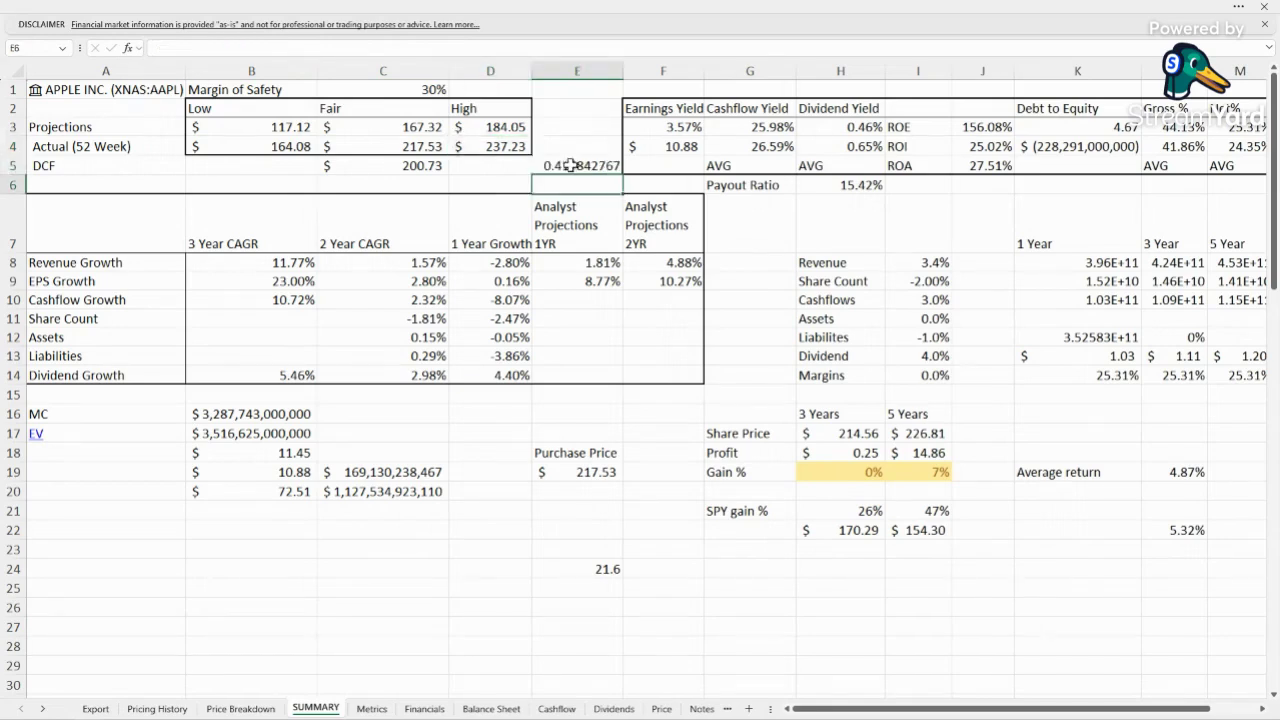
{"action": "left_click", "coordinate": [537, 166]}
Compare the E5 result with C3, B4 and D3, then clear E5
{"action": "left_click", "coordinate": [403, 131]}
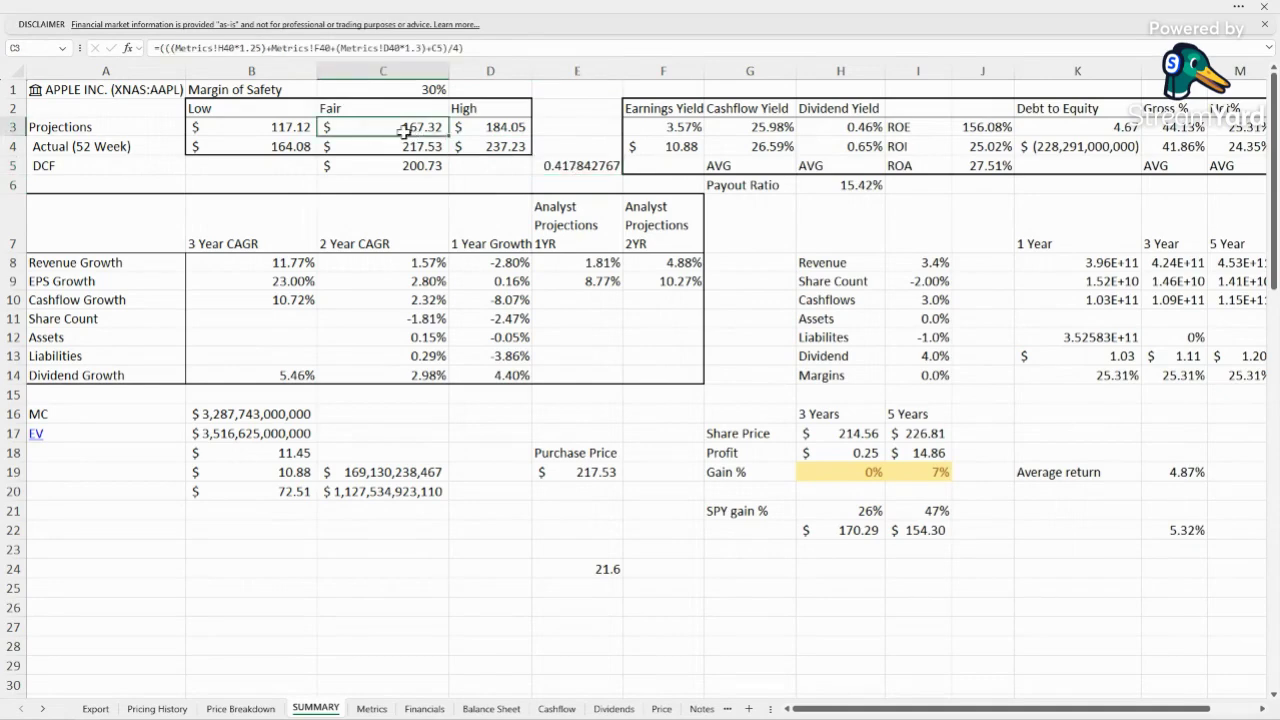
{"action": "left_click", "coordinate": [270, 148]}
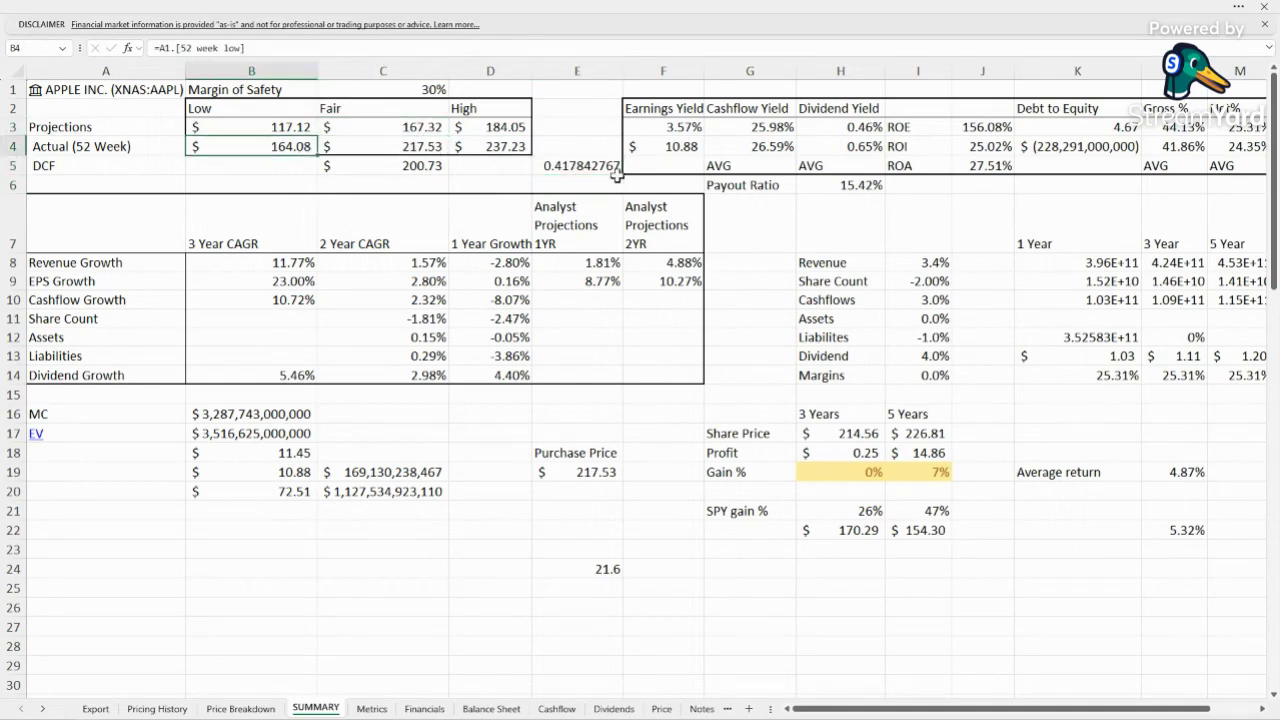
{"action": "left_click", "coordinate": [549, 168]}
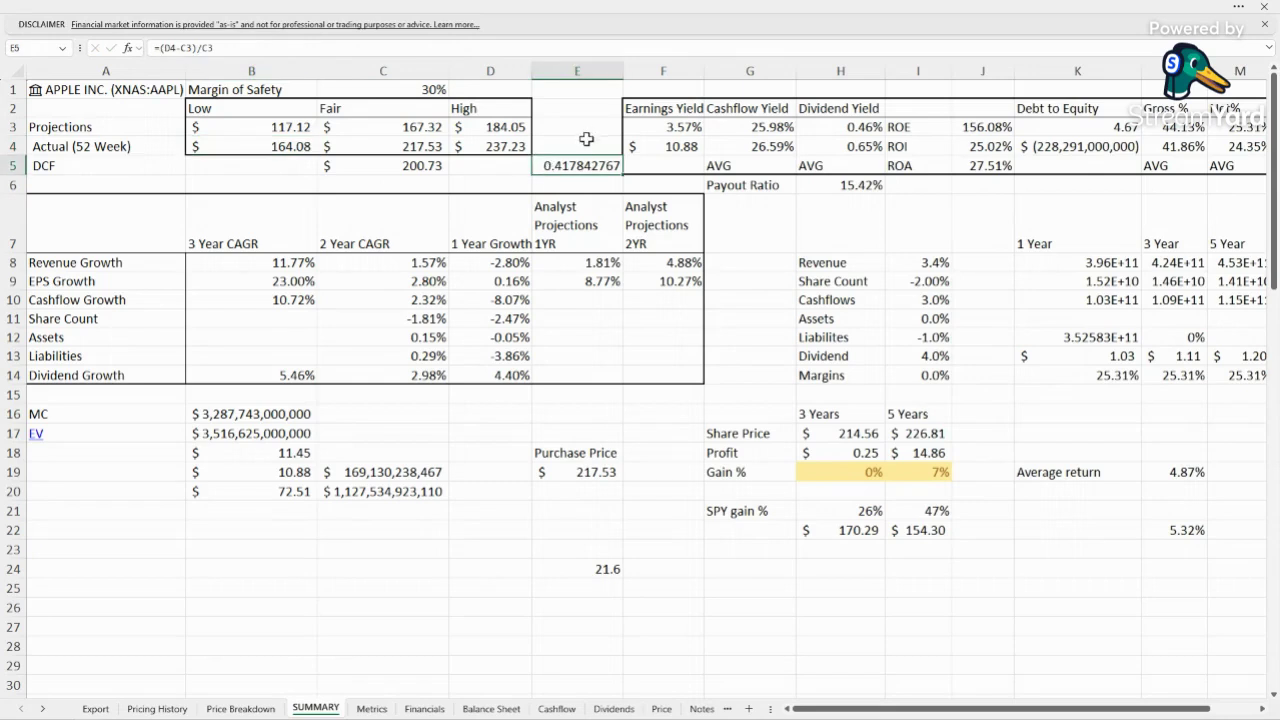
{"action": "left_click", "coordinate": [502, 127]}
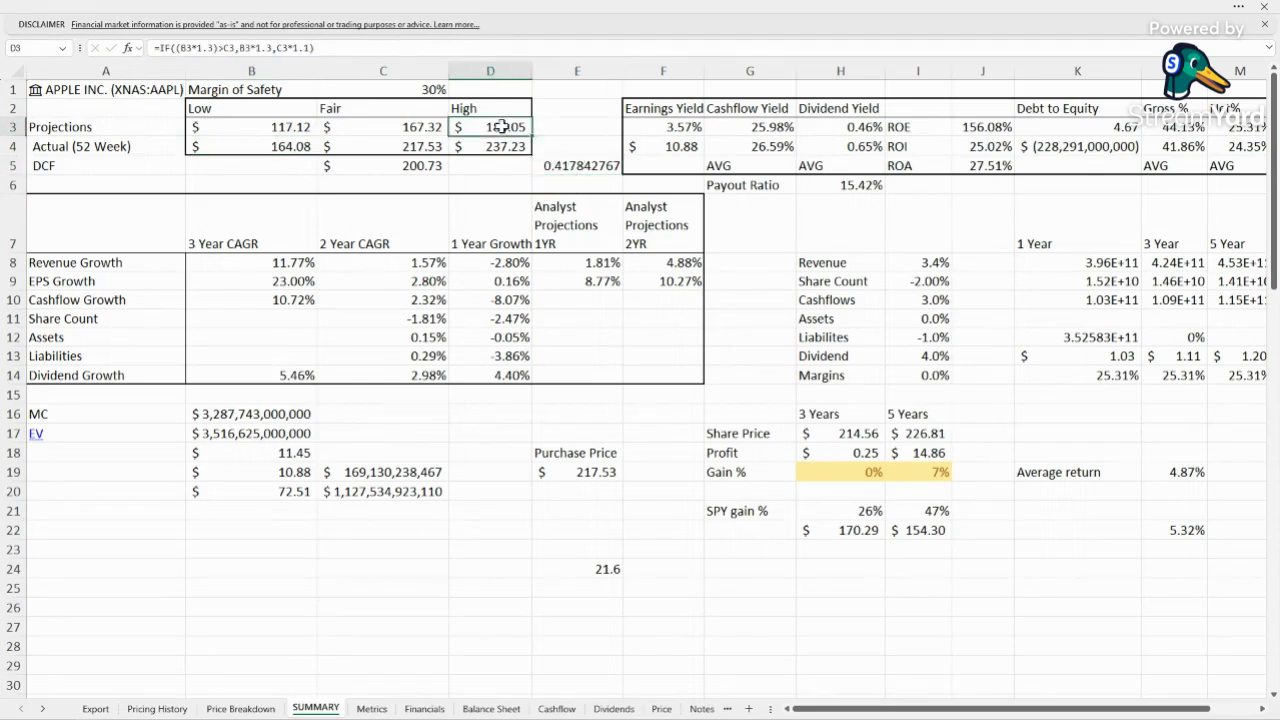
{"action": "left_click", "coordinate": [567, 162]}
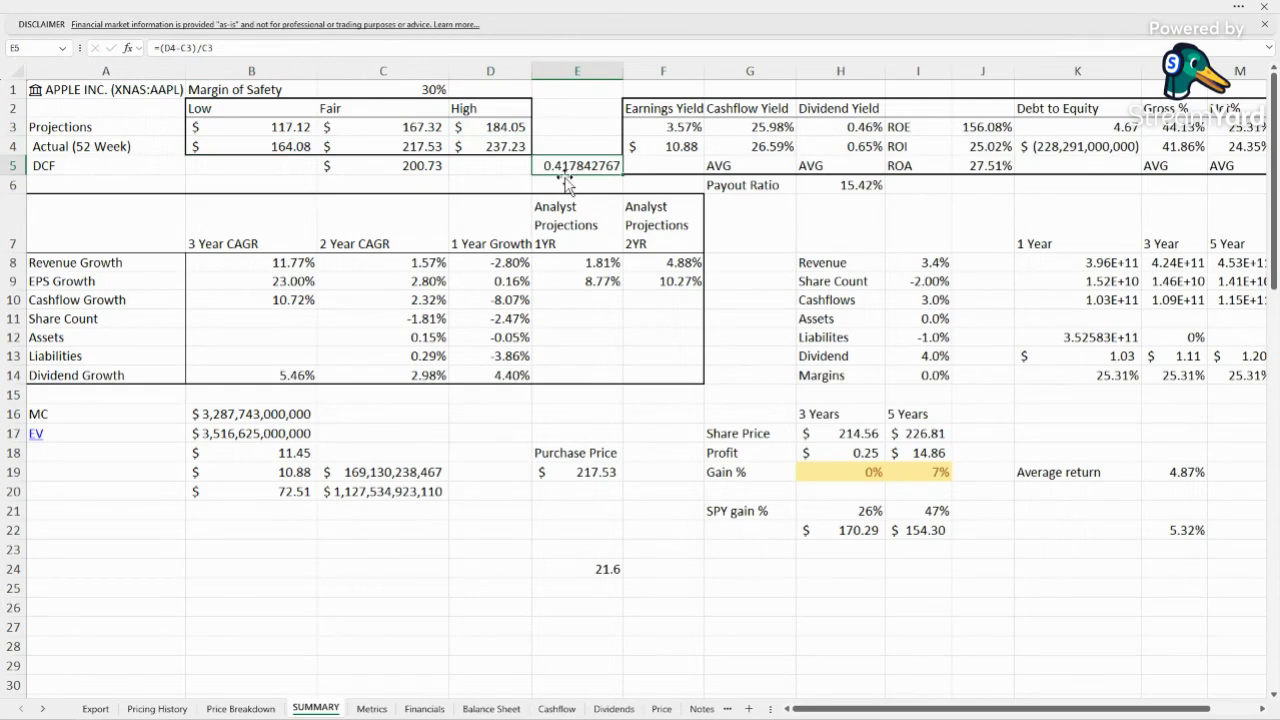
{"action": "key", "text": "Delete"}
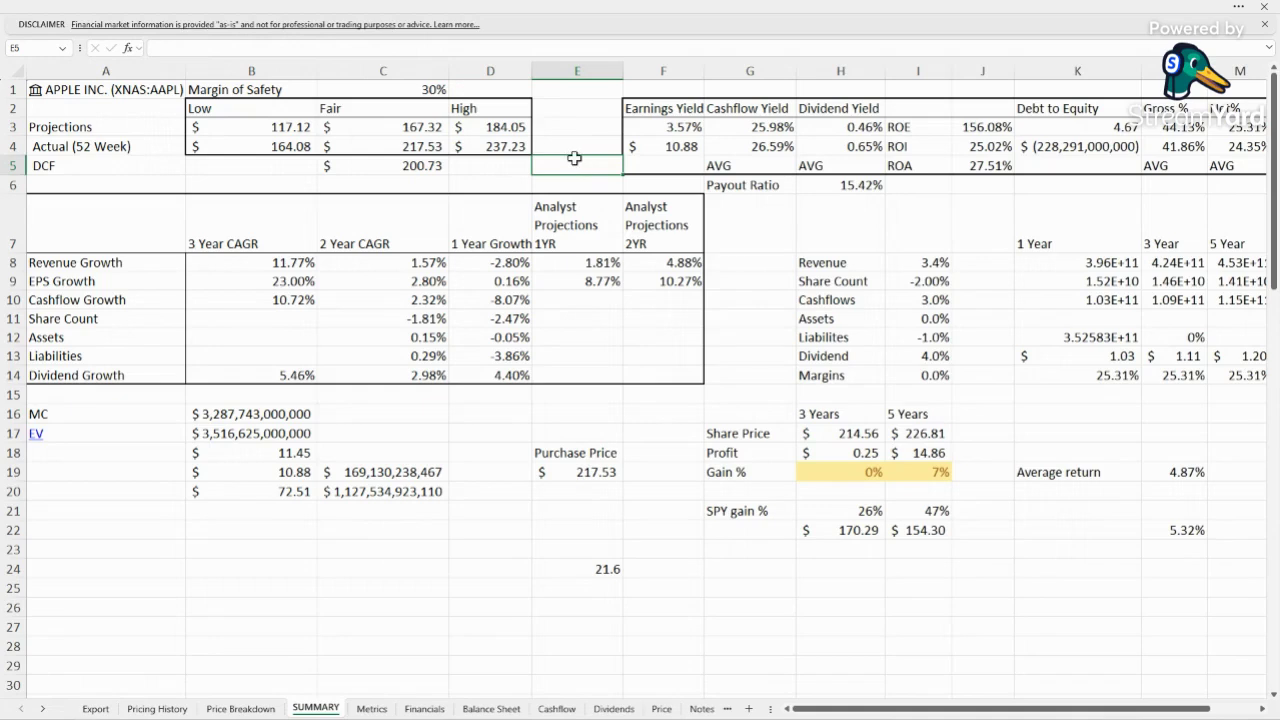
Review D4, C4, ranges K17:L22 and H7:I13, and the earnings yield formula in F3
{"action": "left_click", "coordinate": [494, 150]}
{"action": "left_click", "coordinate": [400, 146]}
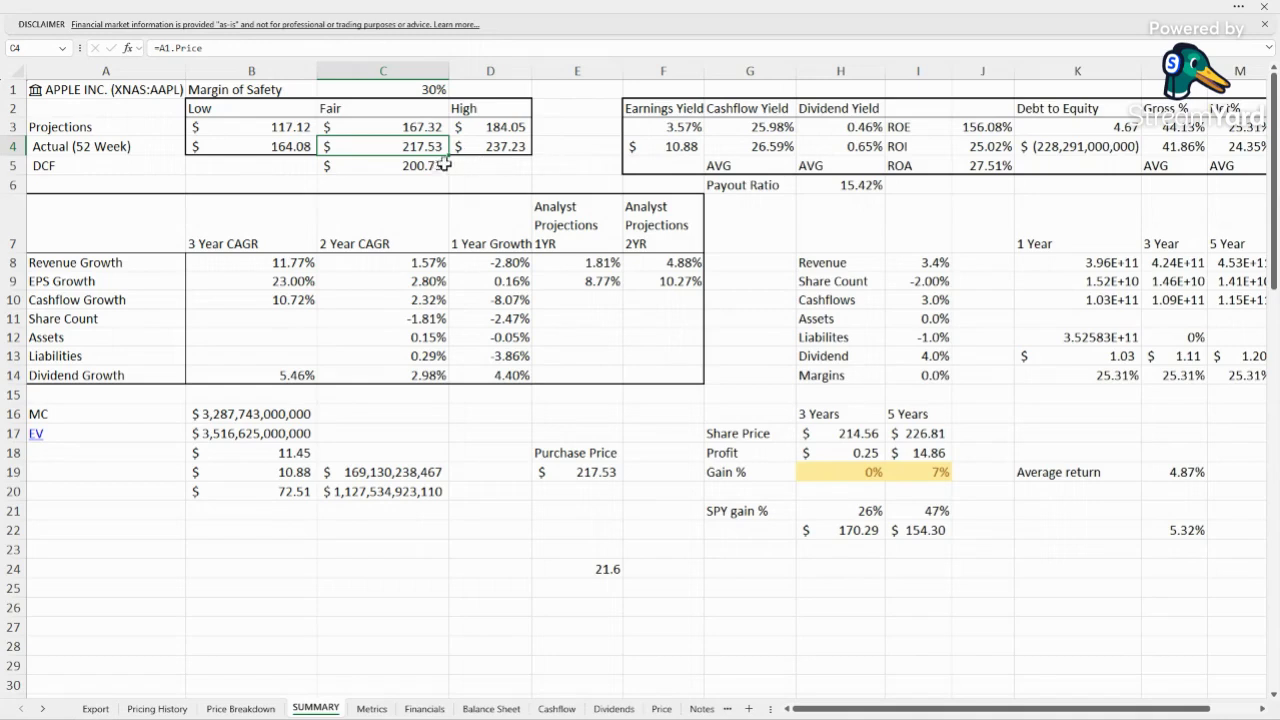
{"action": "left_click", "coordinate": [554, 162]}
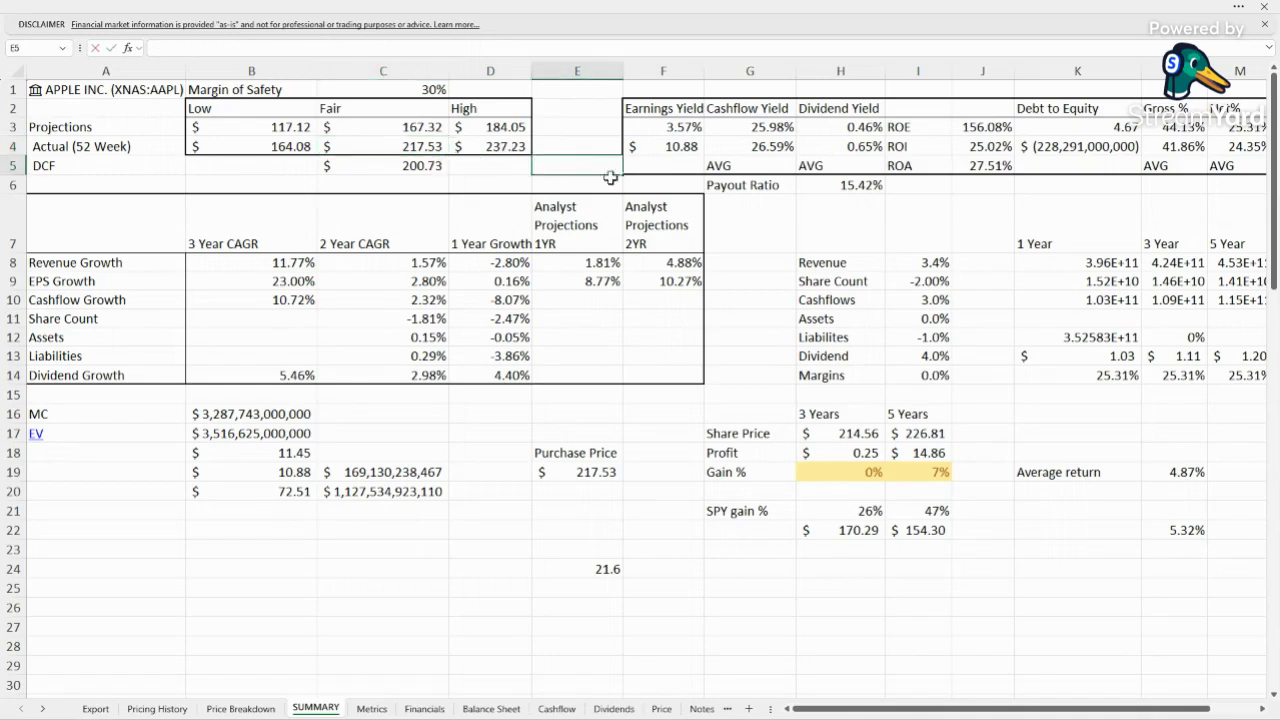
{"action": "left_click", "coordinate": [915, 677]}
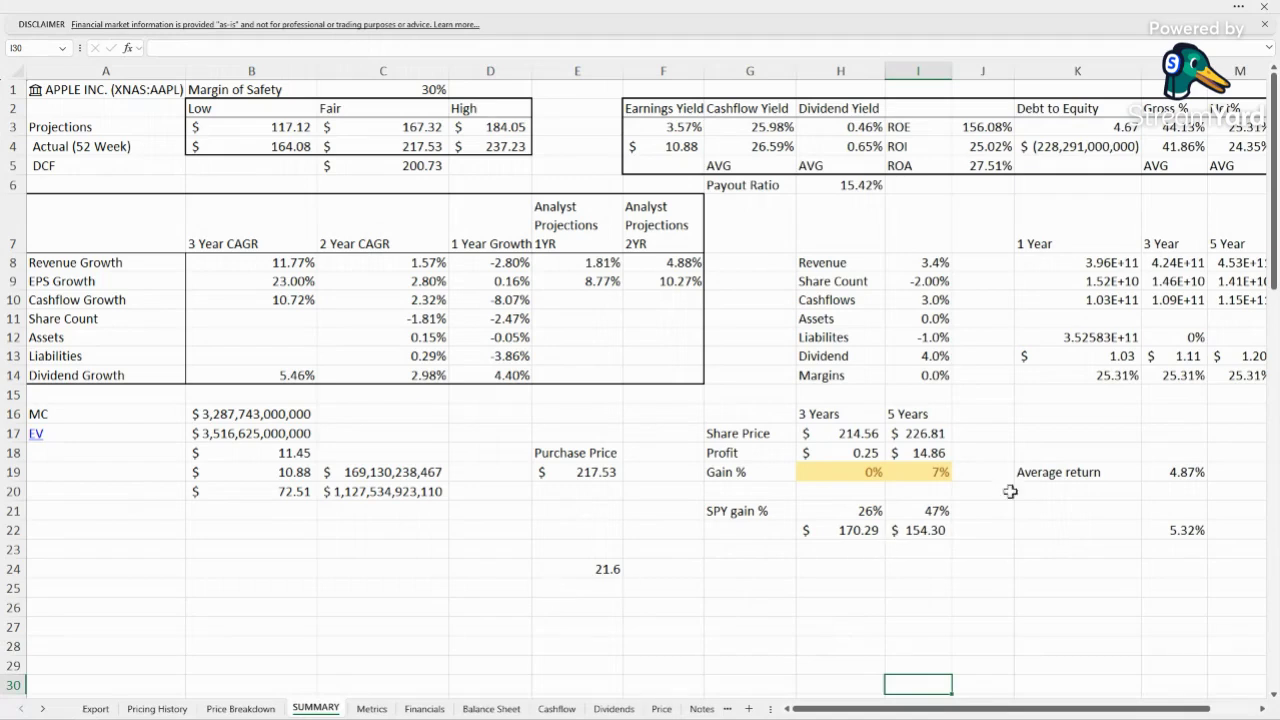
{"action": "left_click_drag", "start_coordinate": [1048, 439], "coordinate": [1220, 534]}
{"action": "left_click_drag", "start_coordinate": [818, 250], "coordinate": [900, 366]}
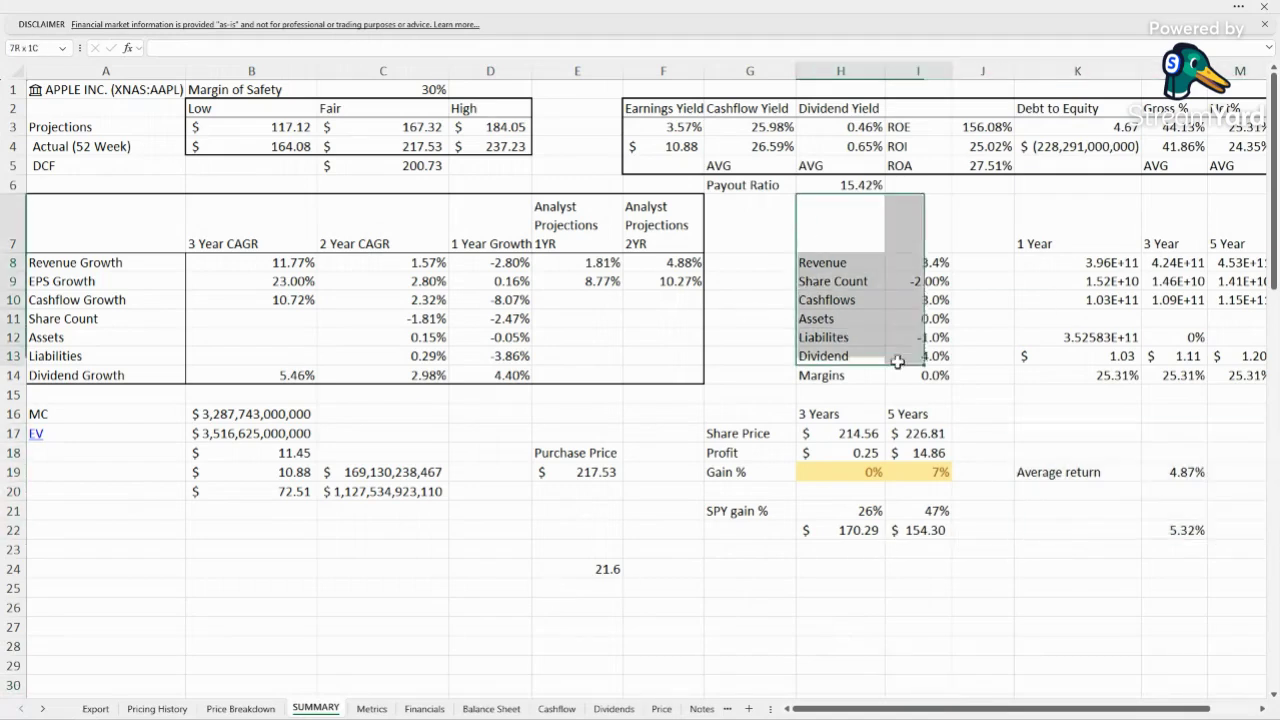
{"action": "left_click", "coordinate": [906, 604]}
{"action": "left_click", "coordinate": [688, 129]}
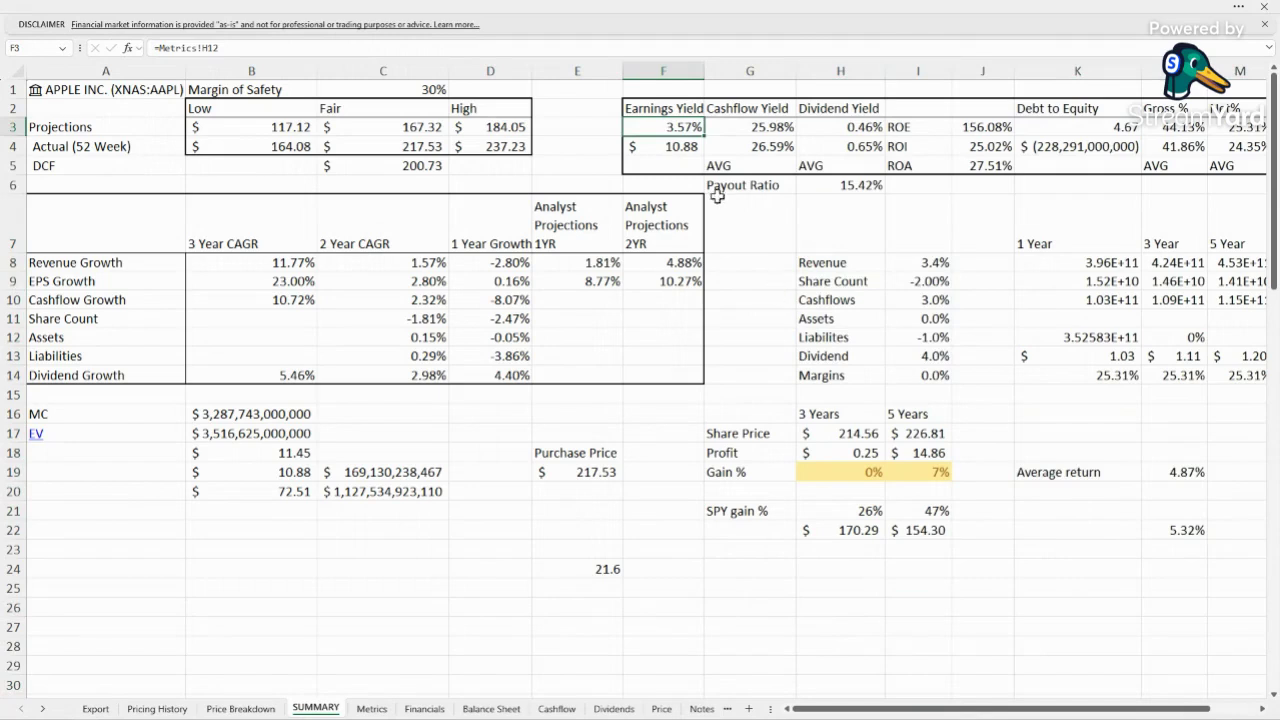
{"action": "left_click", "coordinate": [667, 148]}
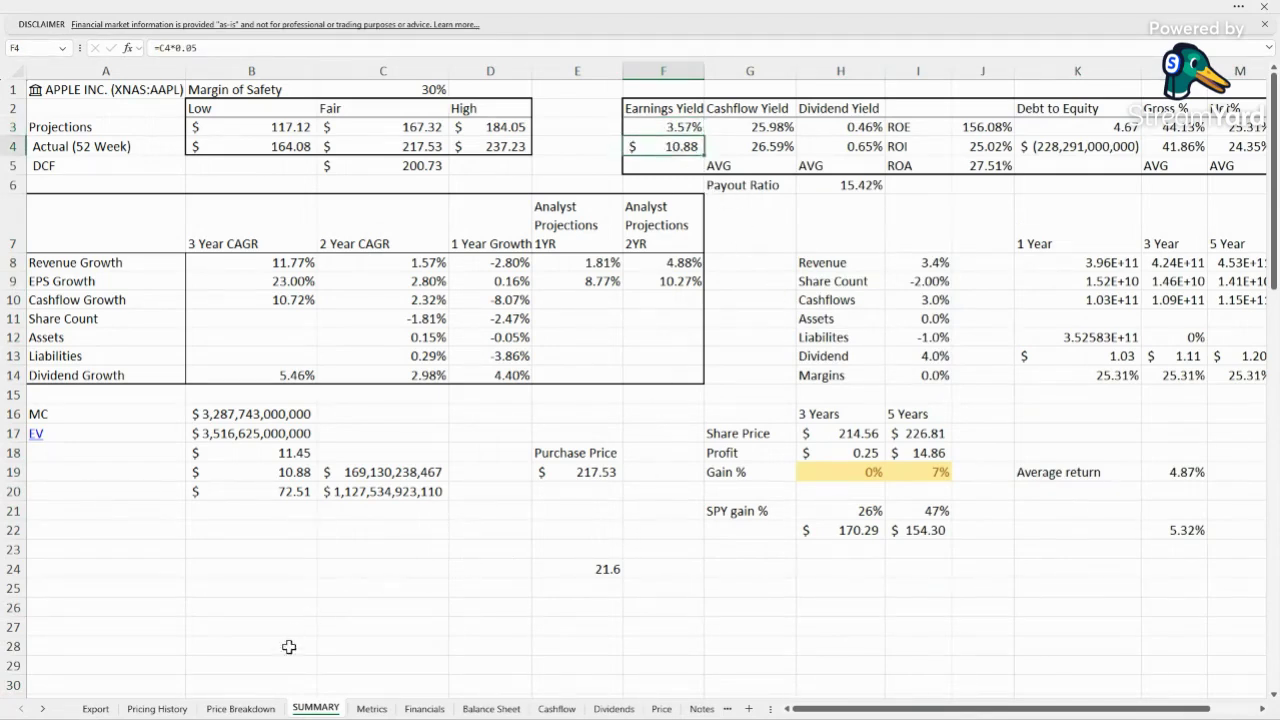
{"action": "left_click", "coordinate": [371, 708]}
{"action": "left_click", "coordinate": [514, 168]}
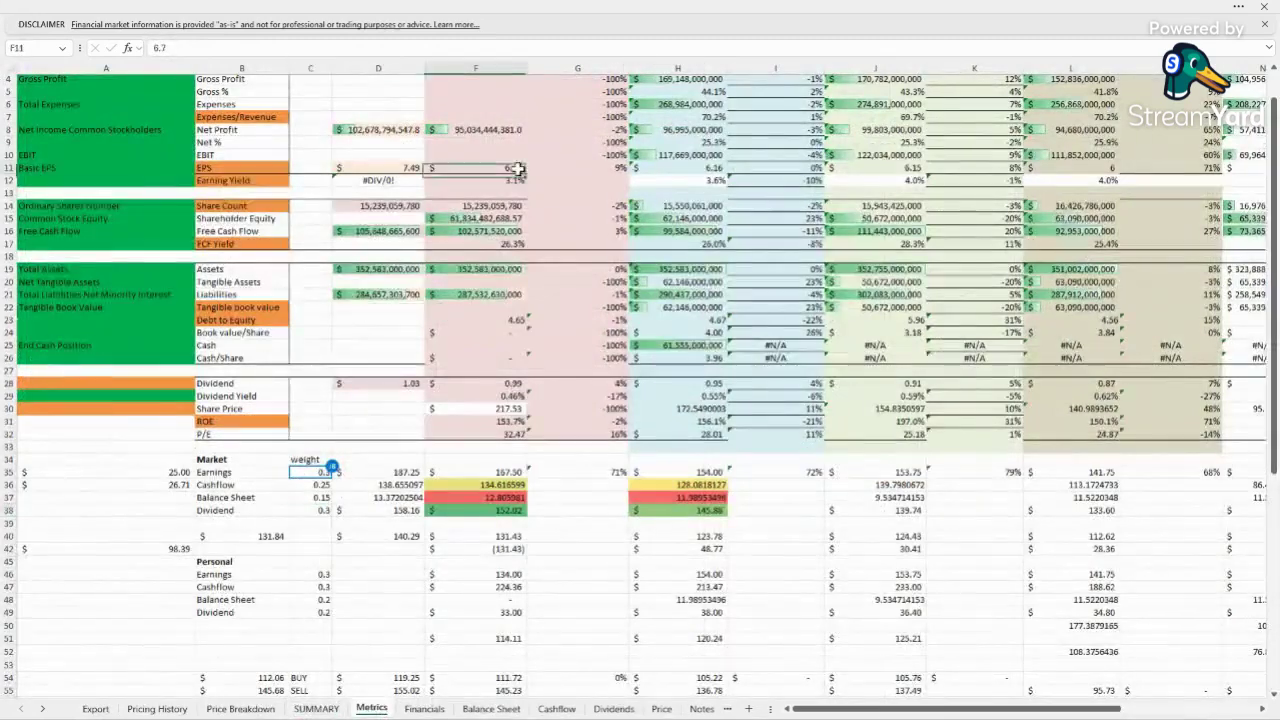
{"action": "scroll", "coordinate": [520, 175], "scroll_direction": "up", "scroll_amount": 1}
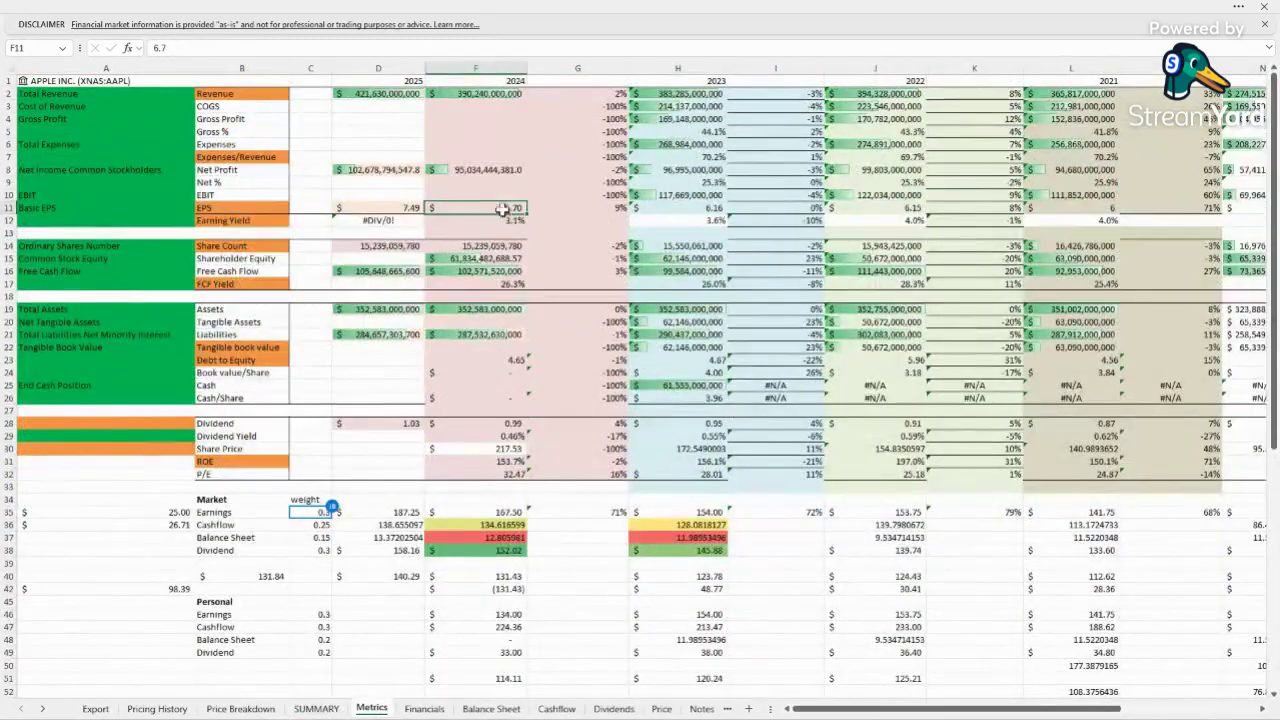
{"action": "left_click", "coordinate": [398, 206]}
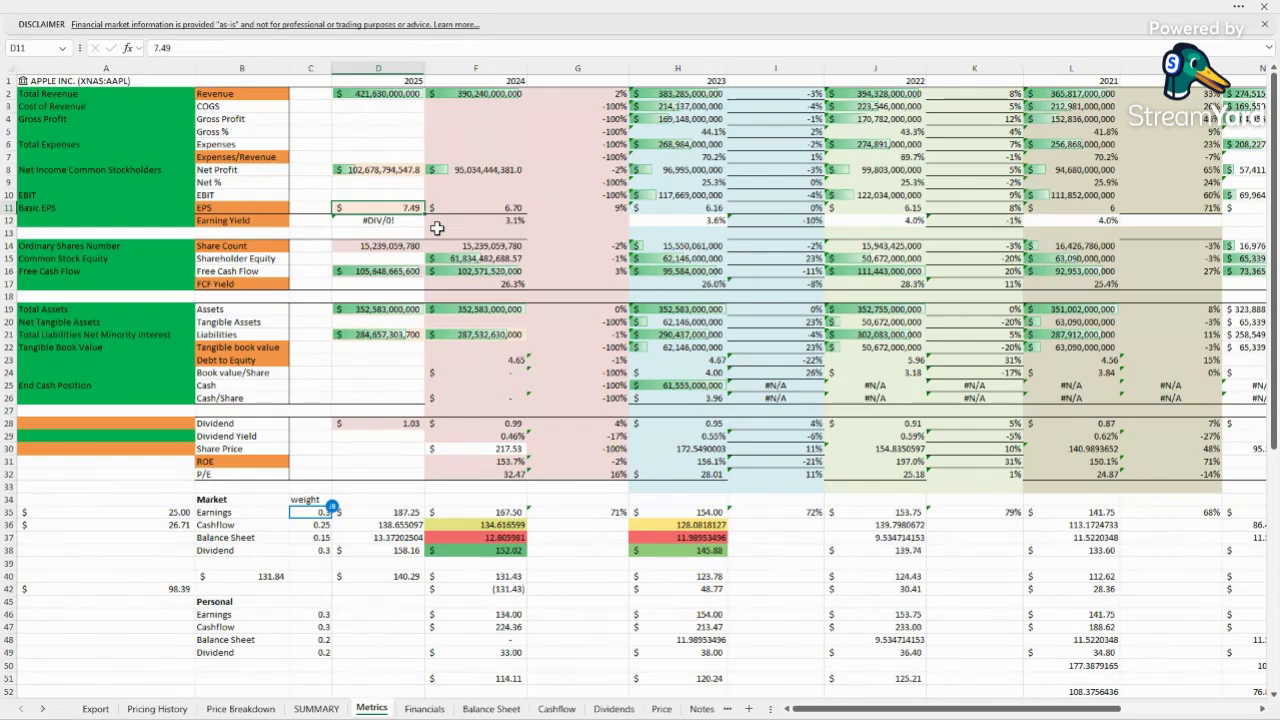
{"action": "key", "text": "ctrl+Page_Up"}
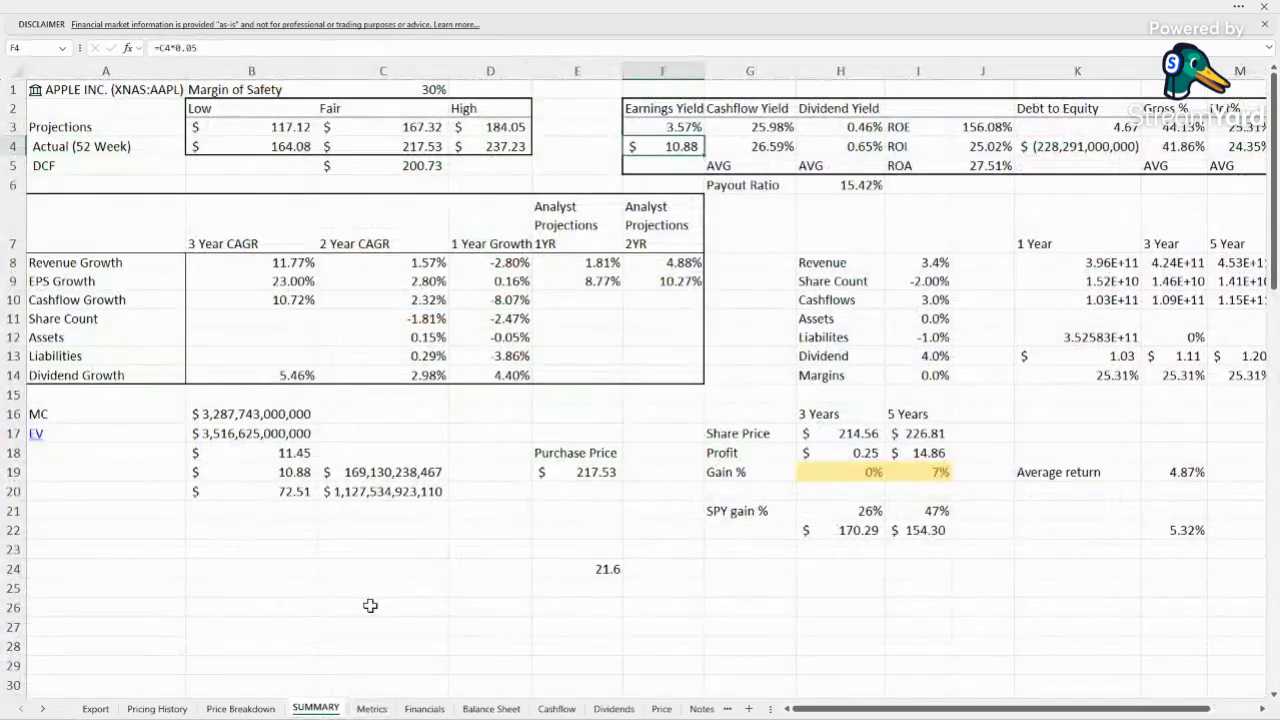
{"action": "left_click", "coordinate": [135, 608]}
{"action": "type", "text": "="}
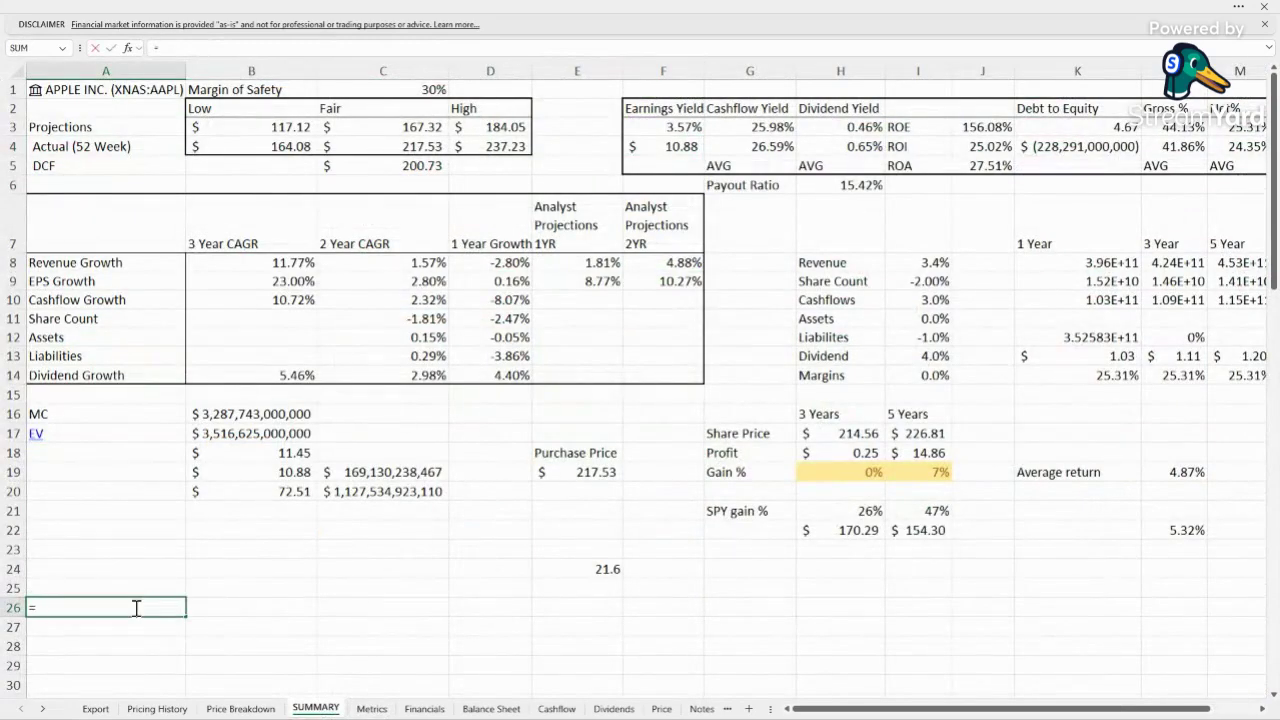
{"action": "type", "text": "4.81/.7"}
{"action": "key", "text": "Return"}
{"action": "left_click", "coordinate": [135, 607]}
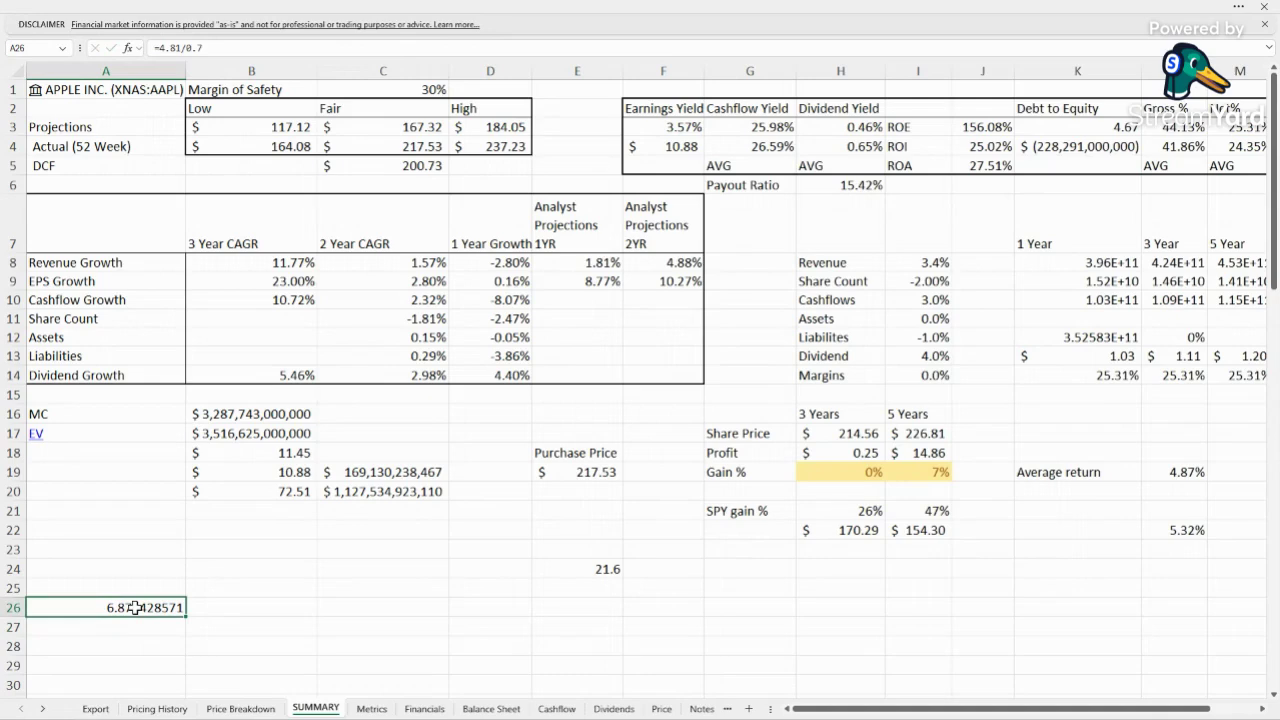
{"action": "key", "text": "Delete"}
{"action": "left_click", "coordinate": [478, 549]}
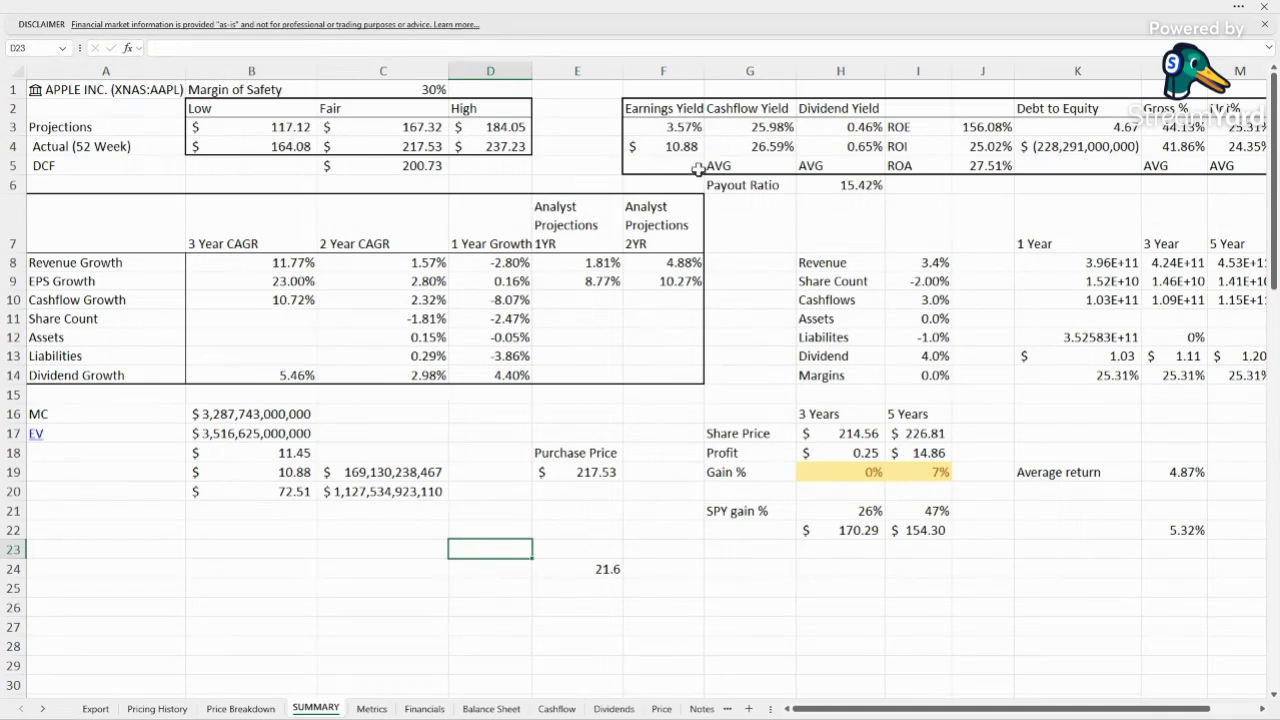
{"action": "left_click", "coordinate": [766, 130]}
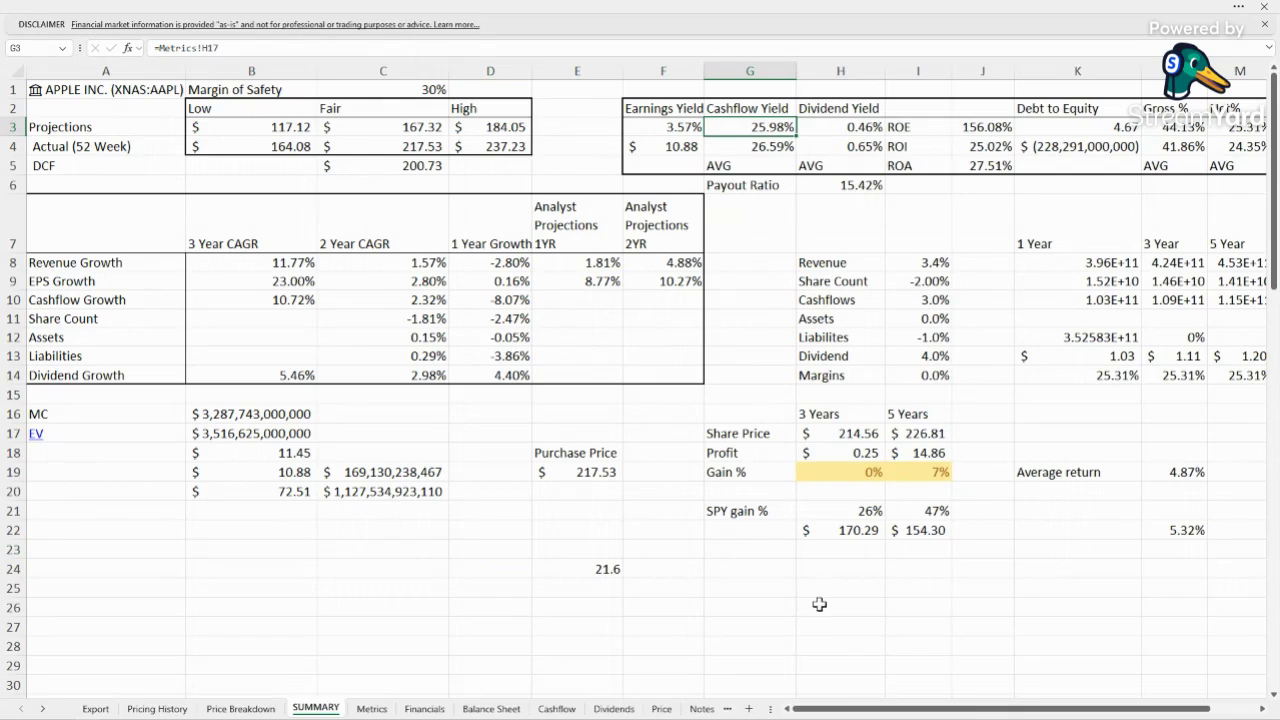
{"action": "left_click_drag", "start_coordinate": [843, 716], "coordinate": [865, 716]}
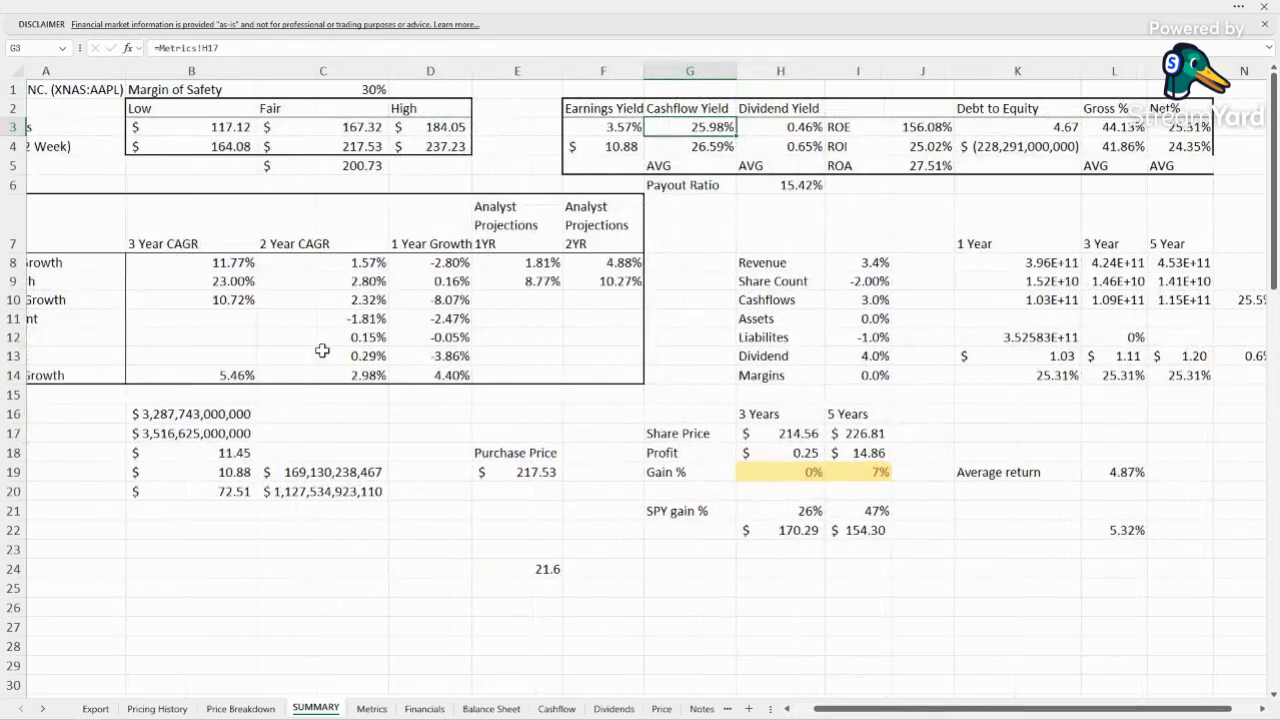
{"action": "left_click", "coordinate": [329, 166]}
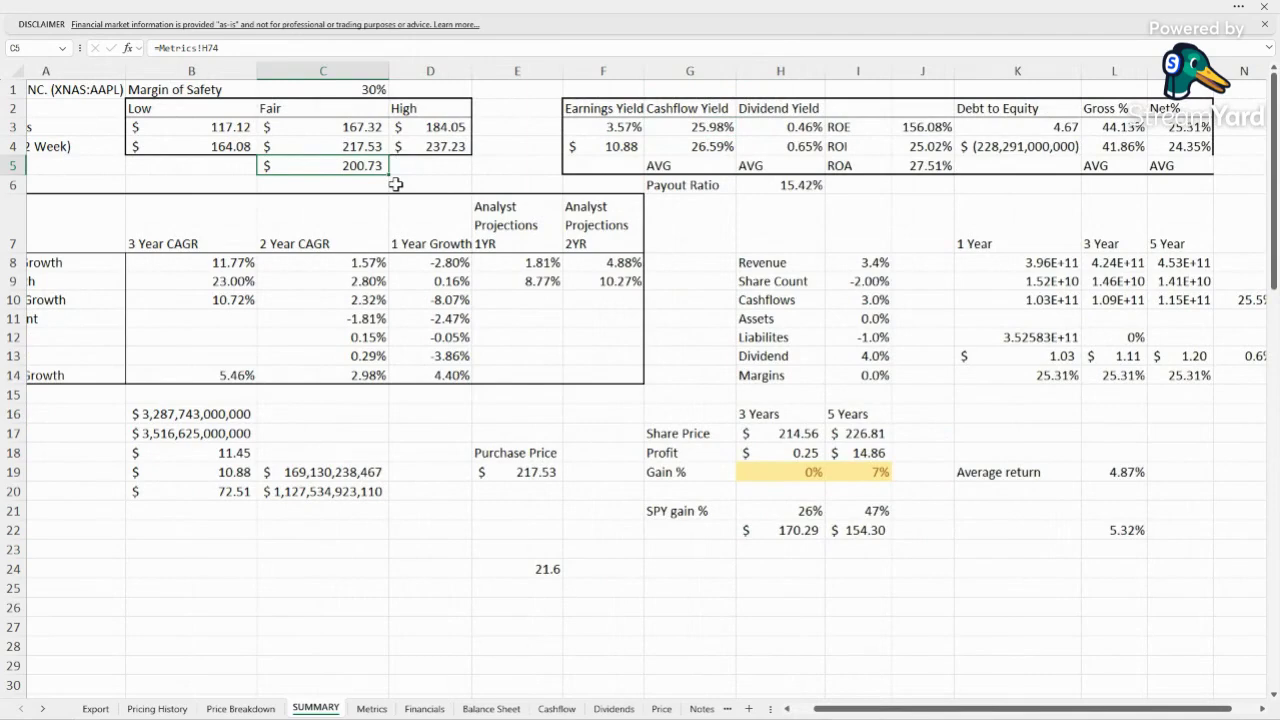
{"action": "left_click", "coordinate": [1030, 131]}
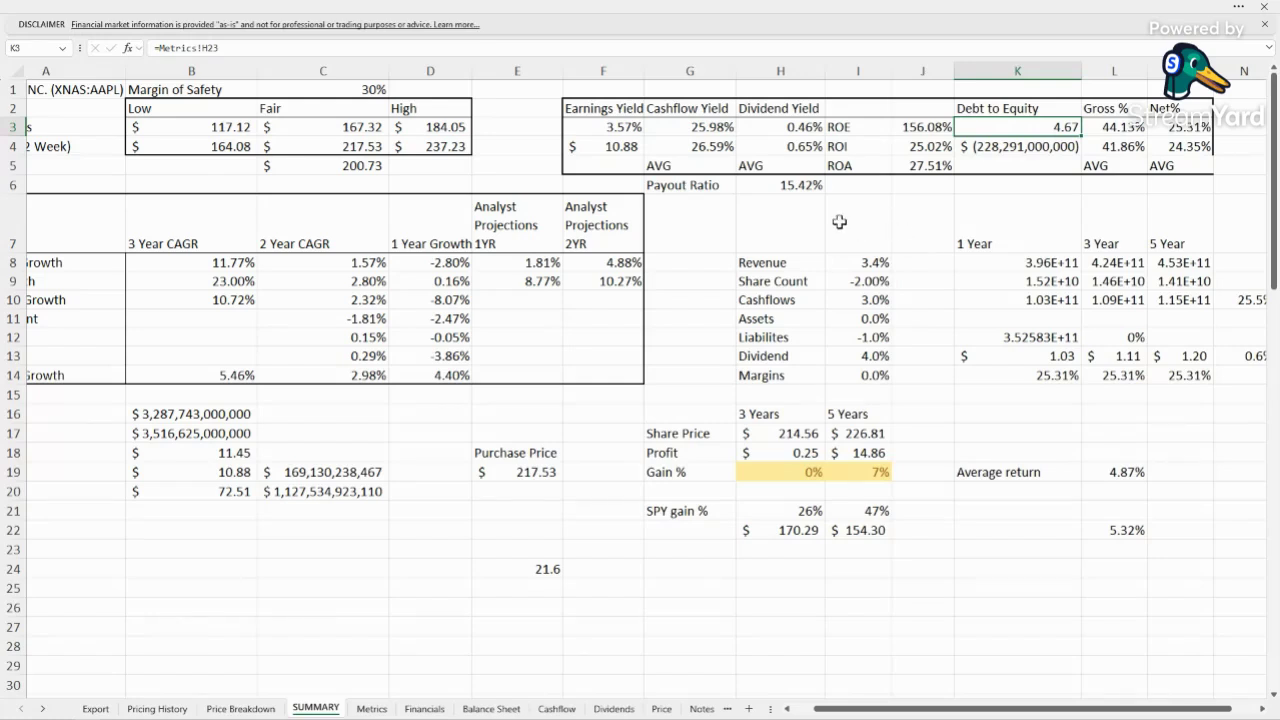
{"action": "left_click", "coordinate": [806, 142]}
{"action": "left_click", "coordinate": [806, 130]}
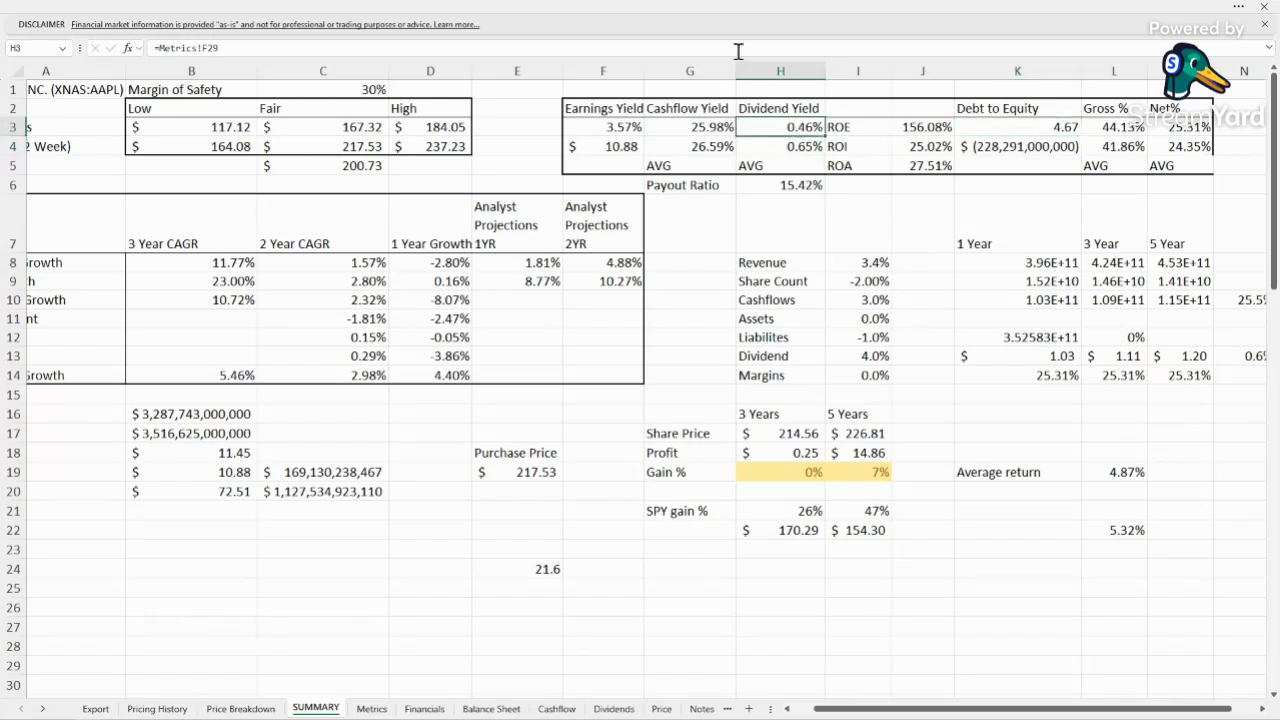
{"action": "left_click", "coordinate": [808, 146]}
{"action": "left_click", "coordinate": [797, 186]}
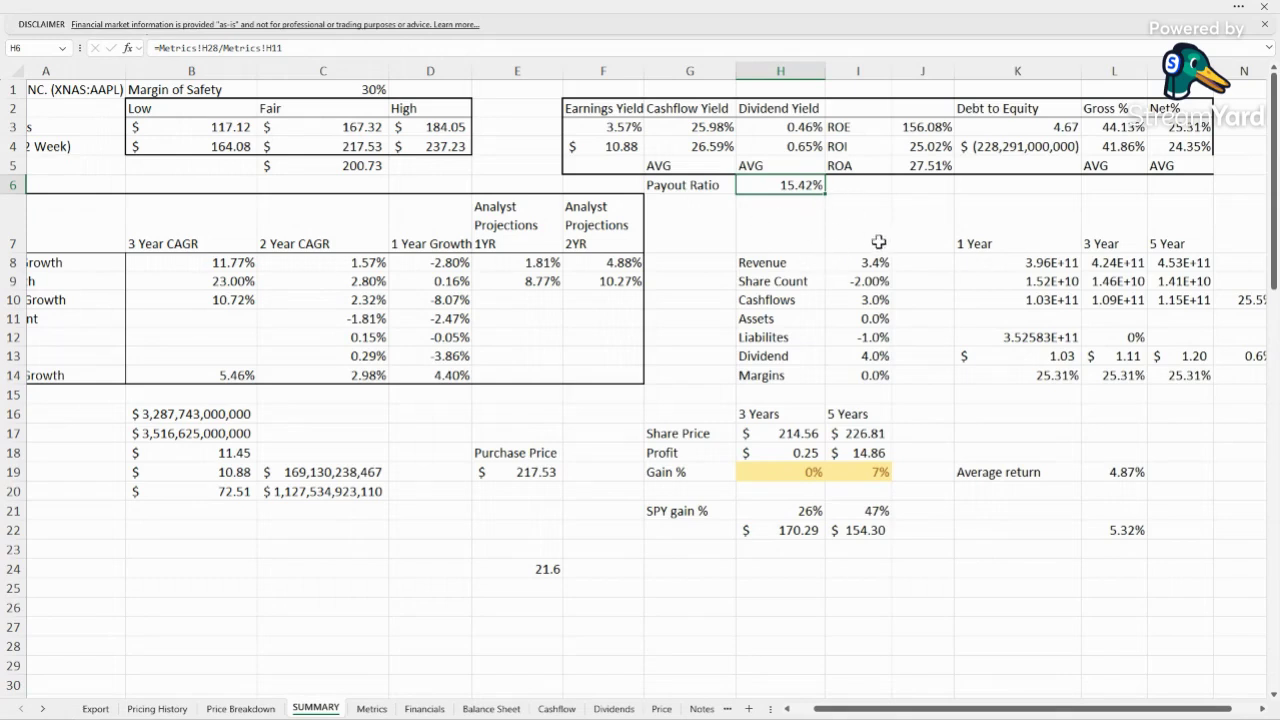
{"action": "left_click", "coordinate": [910, 256]}
{"action": "left_click", "coordinate": [910, 126]}
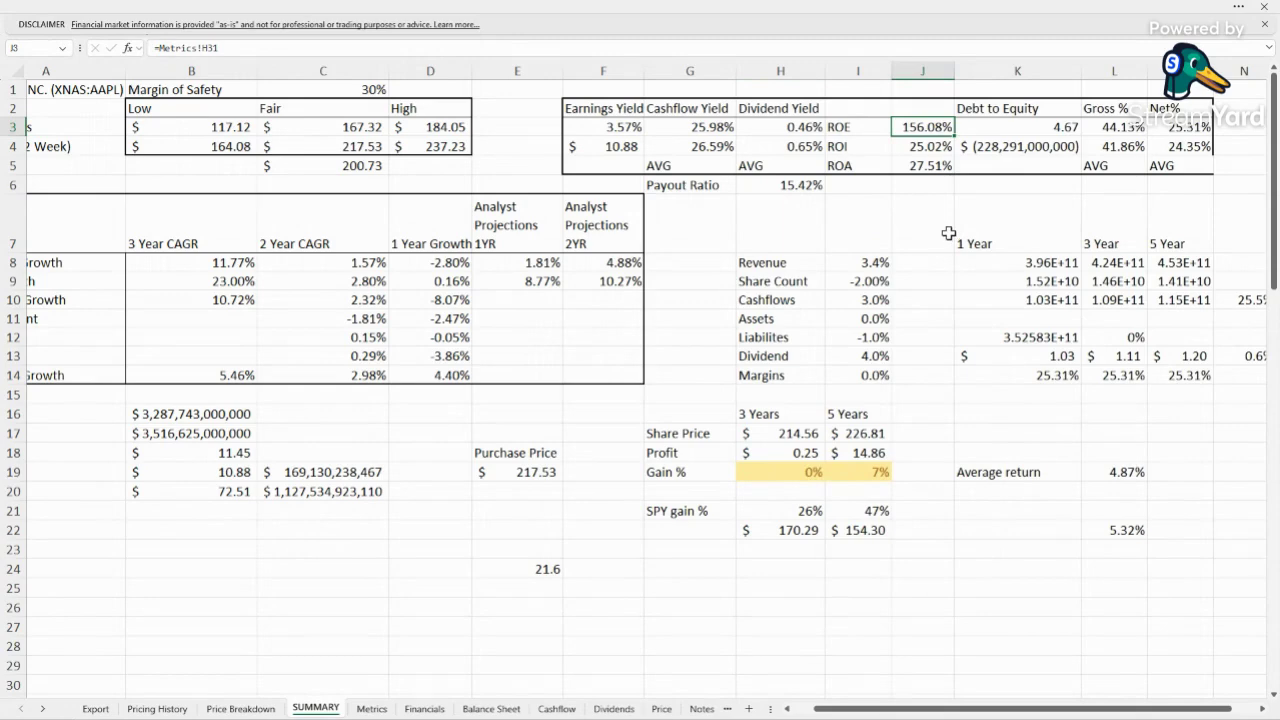
{"action": "left_click", "coordinate": [1044, 125]}
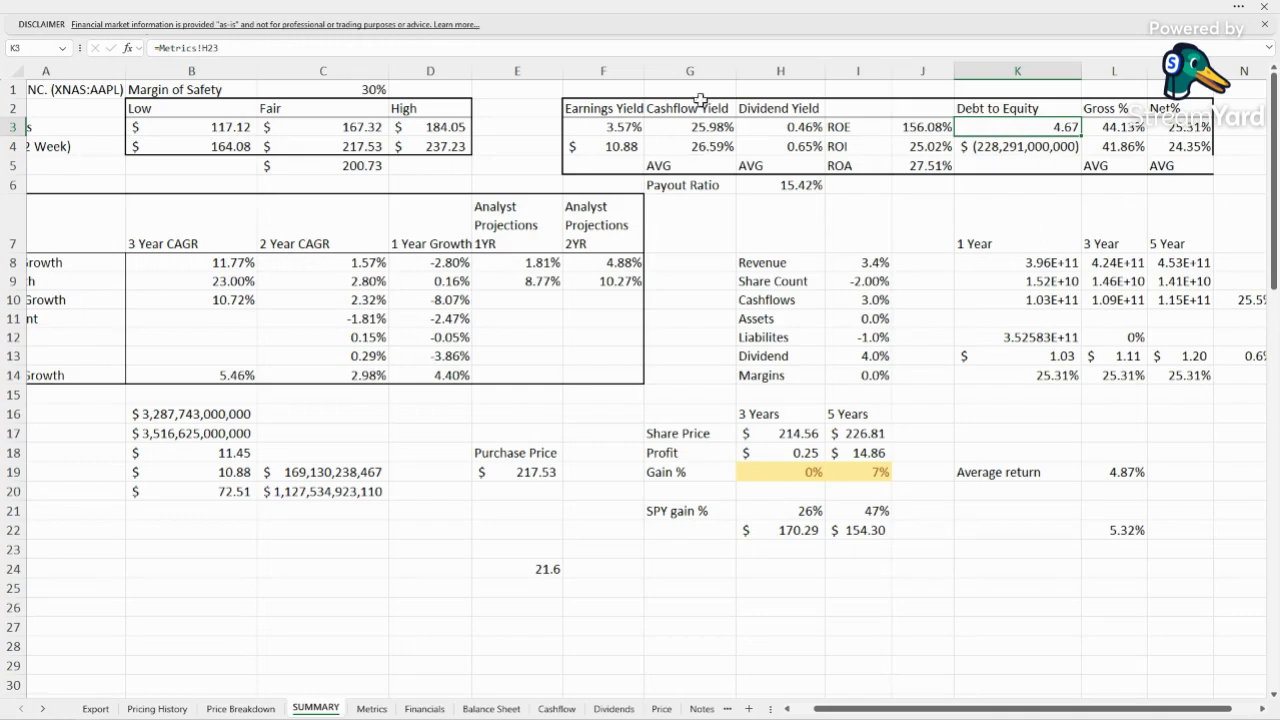
Check the liabilities 1 Year Growth formula and the ROI and ROA calculations
{"action": "double_click", "coordinate": [398, 357]}
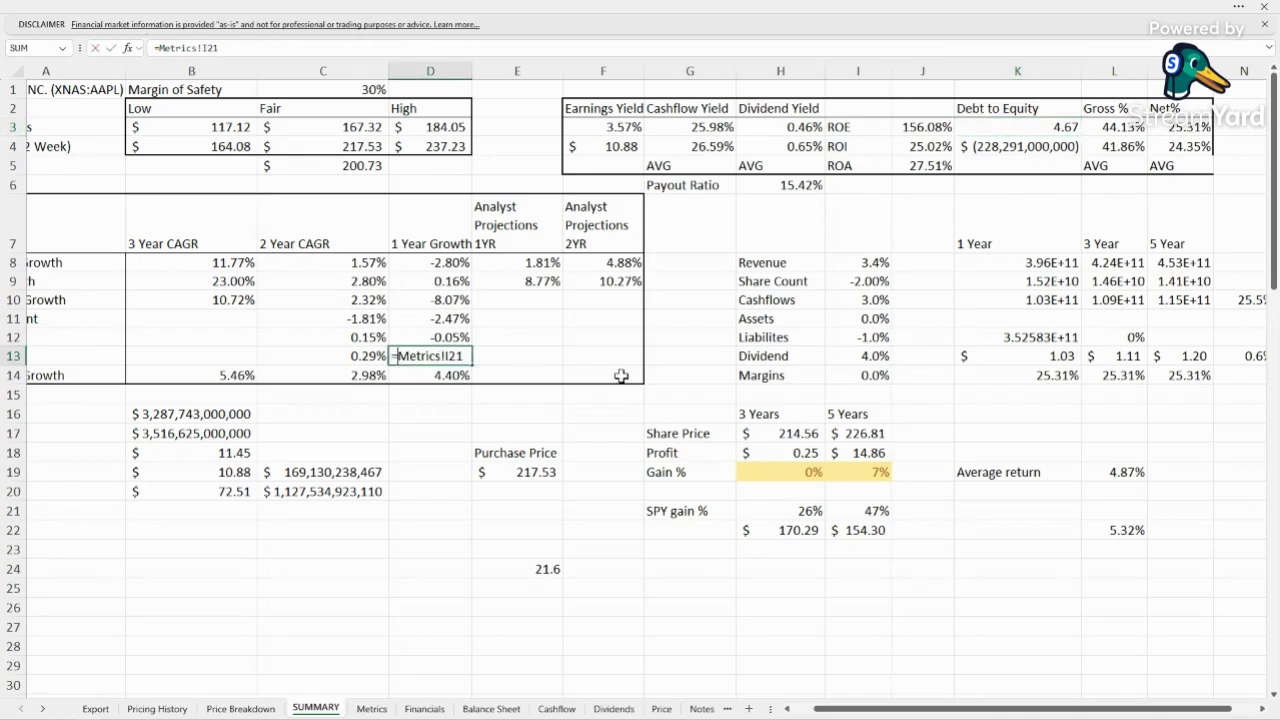
{"action": "key", "text": "Escape"}
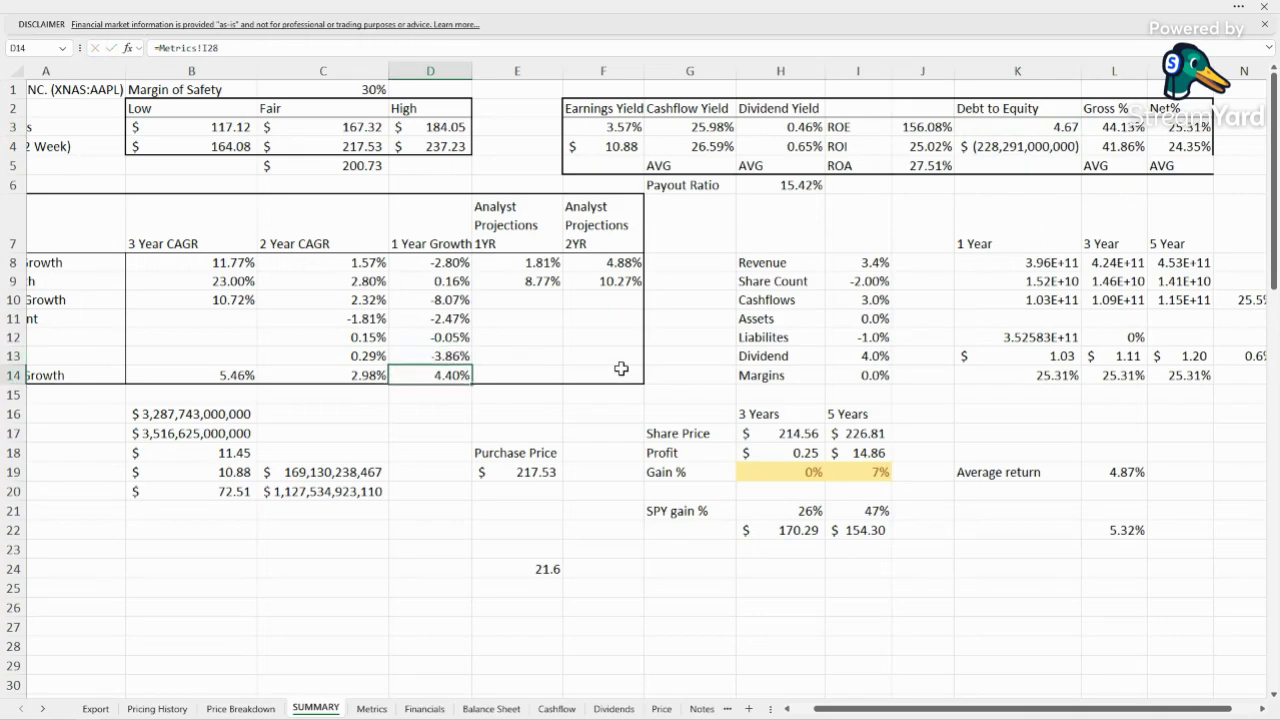
{"action": "left_click", "coordinate": [1000, 216]}
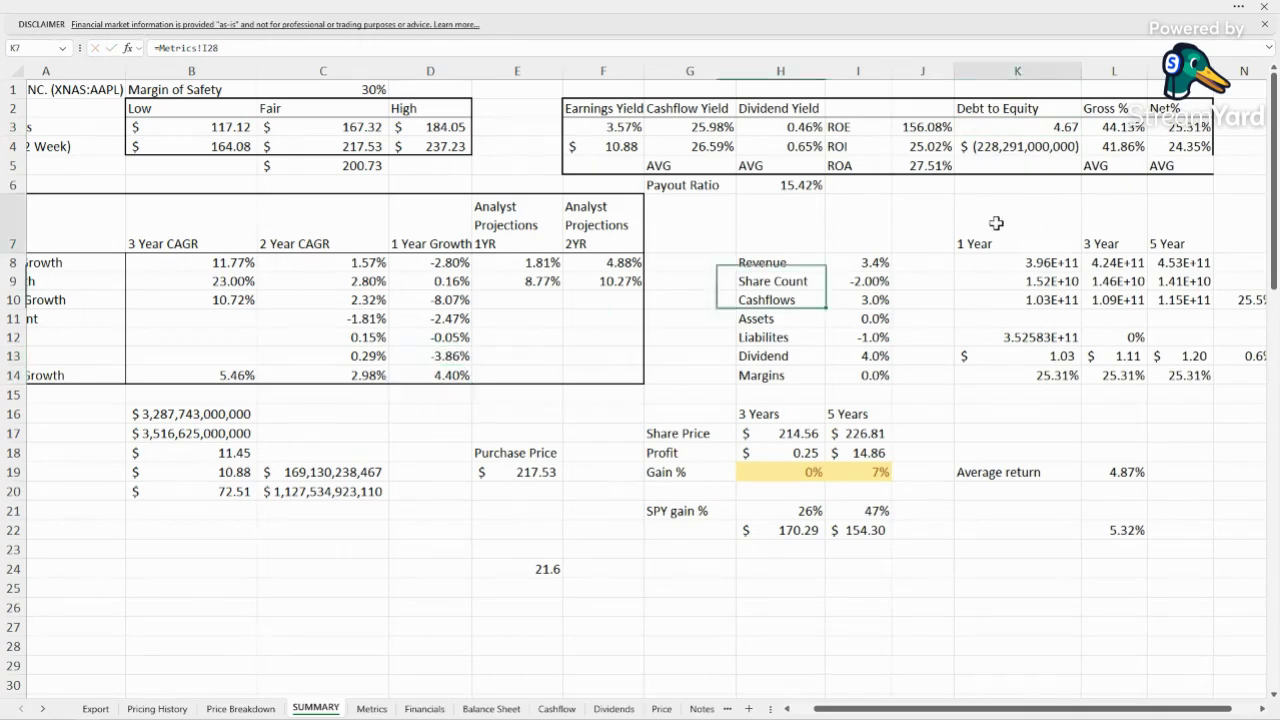
{"action": "left_click", "coordinate": [915, 148]}
{"action": "left_click", "coordinate": [920, 167]}
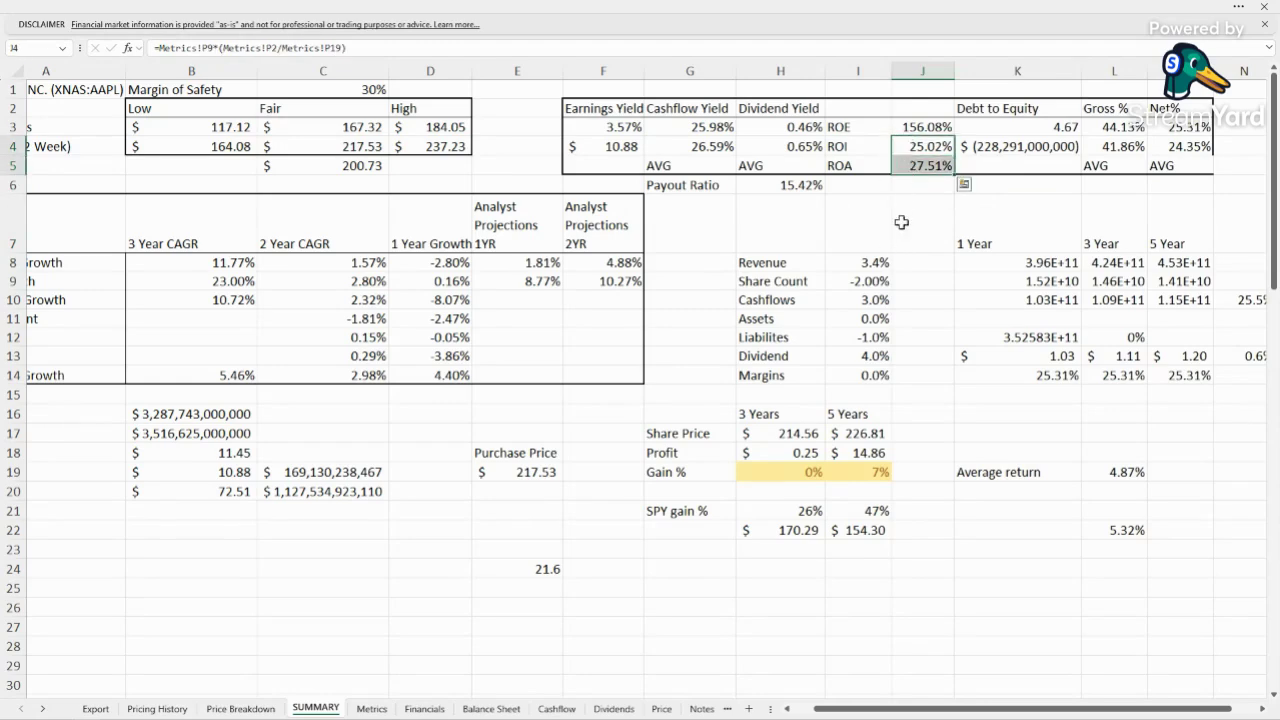
{"action": "left_click", "coordinate": [902, 220]}
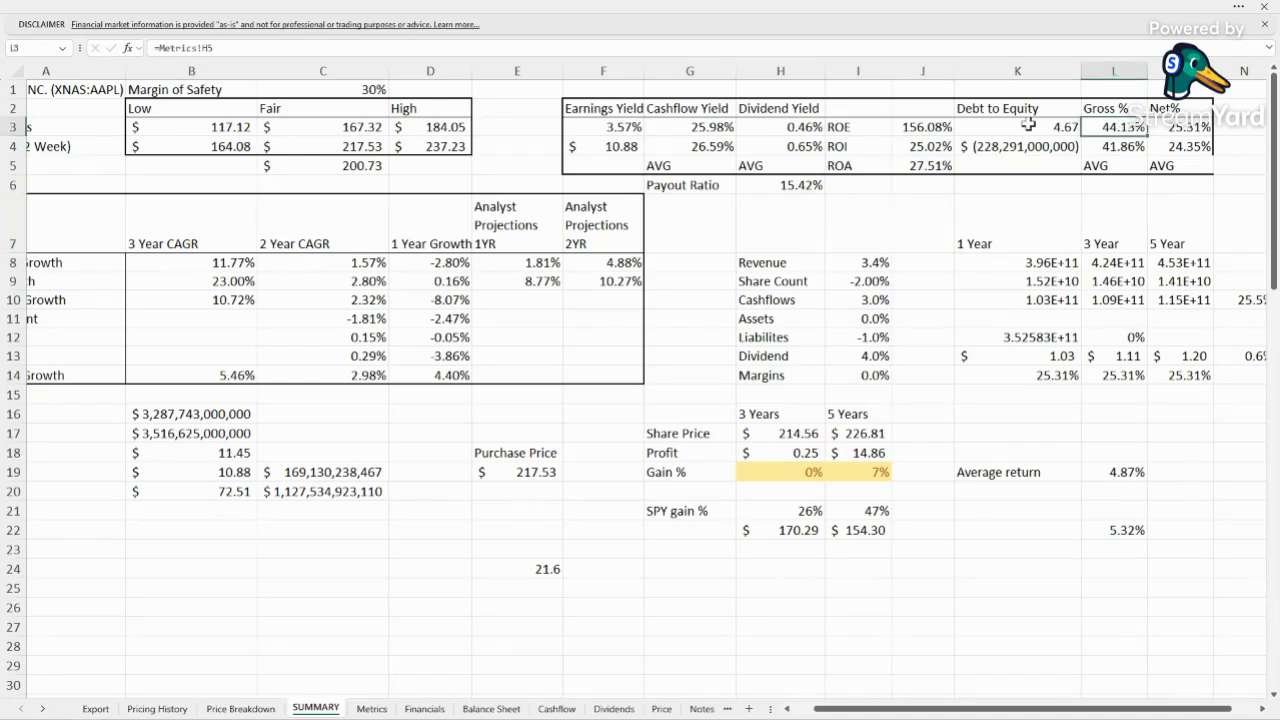
Recheck Debt to Equity and the Gross % formula, then switch to the Metrics sheet
{"action": "left_click", "coordinate": [1028, 127]}
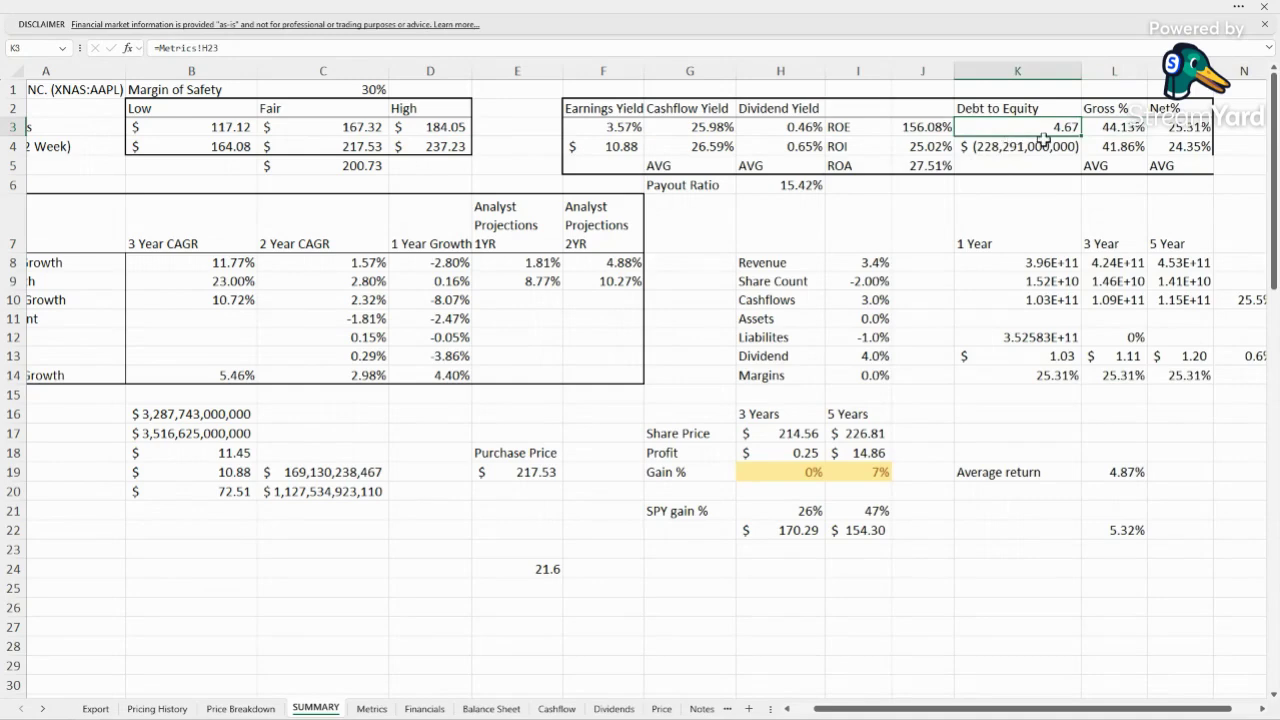
{"action": "double_click", "coordinate": [1110, 126]}
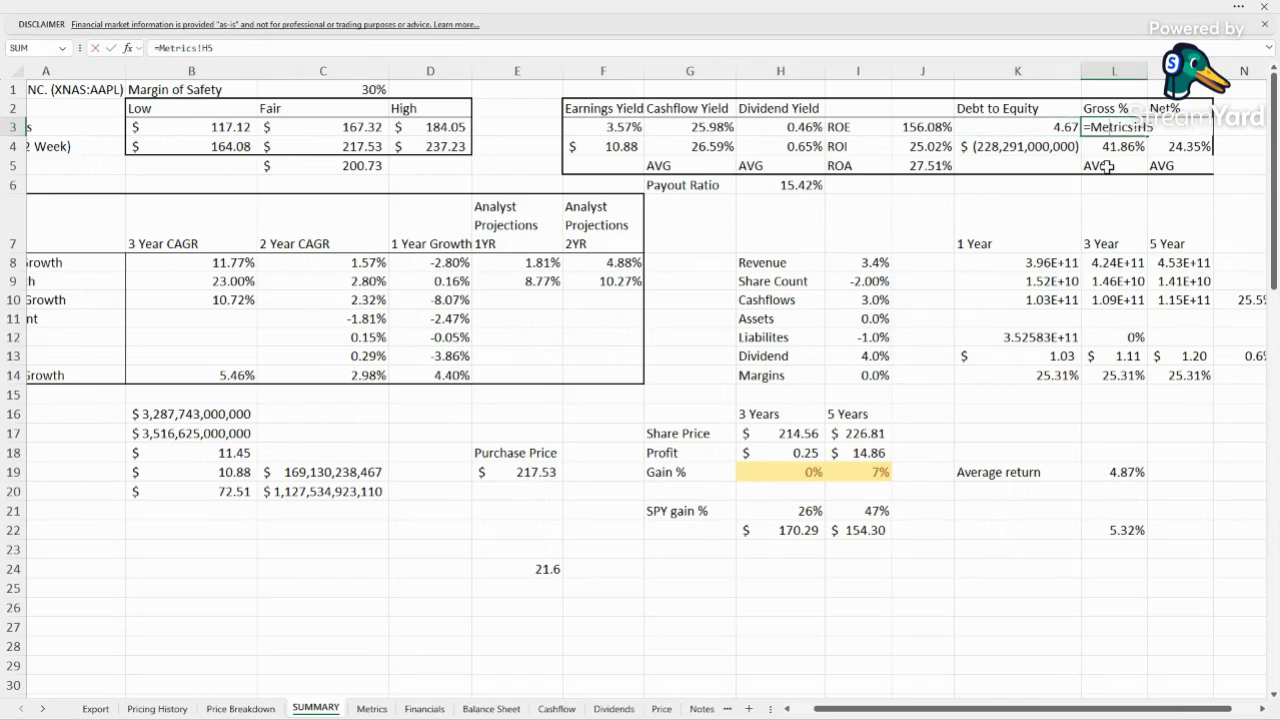
{"action": "key", "text": "Return"}
{"action": "key", "text": "Up"}
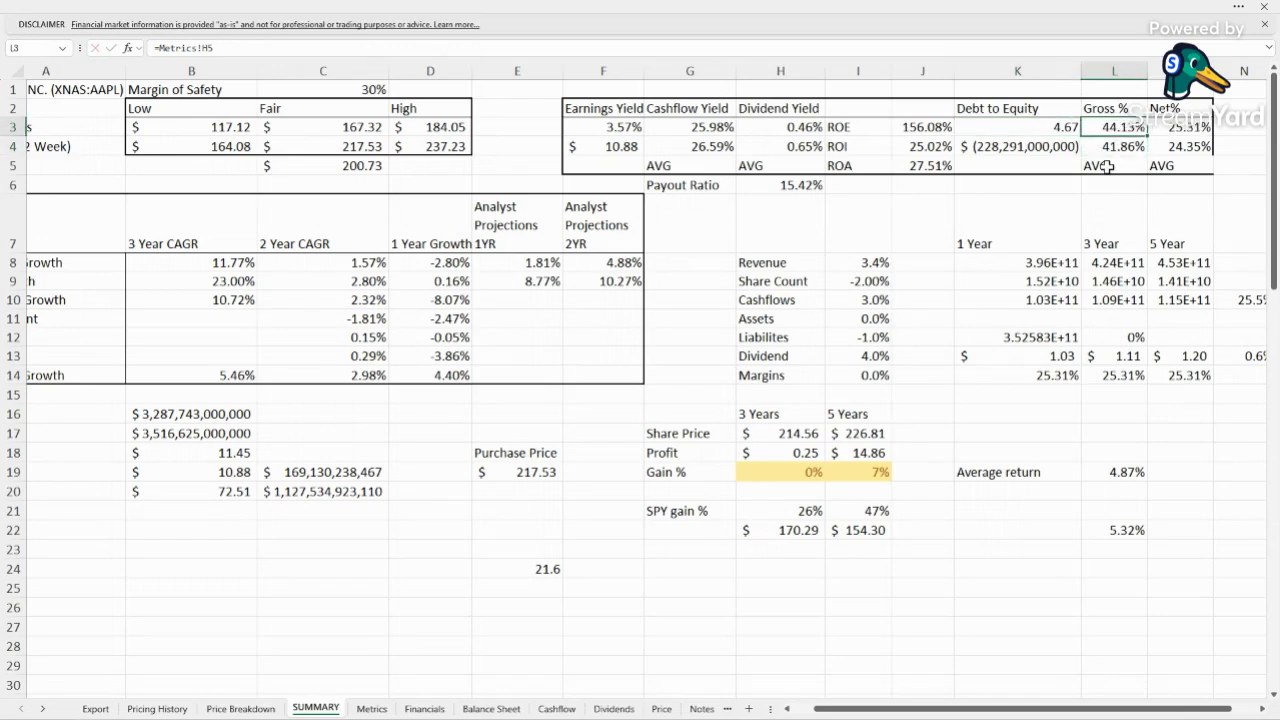
{"action": "left_click", "coordinate": [371, 708]}
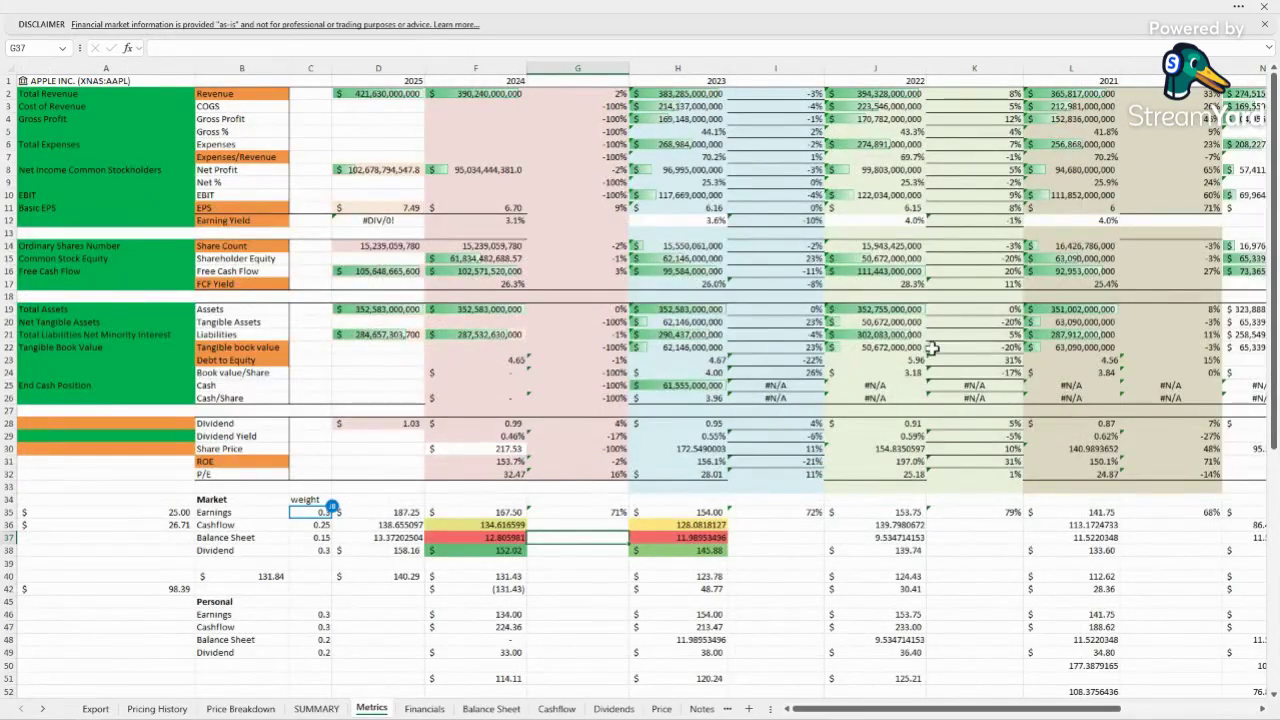
Inspect the 2020–2024 Debt to Equity formulas on Metrics, then return to SUMMARY
{"action": "left_click", "coordinate": [1110, 360]}
{"action": "left_click_drag", "start_coordinate": [1030, 708], "coordinate": [1070, 708]}
{"action": "left_click", "coordinate": [1135, 360]}
{"action": "left_click", "coordinate": [940, 360]}
{"action": "left_click", "coordinate": [770, 358]}
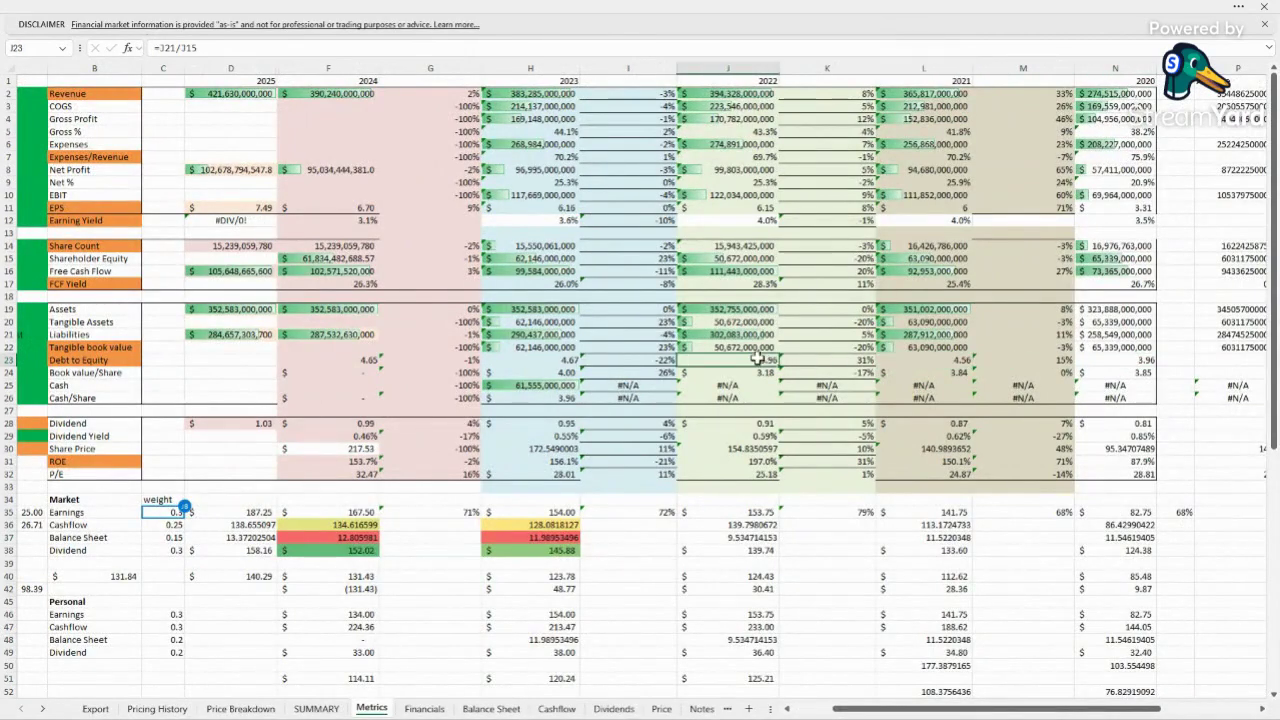
{"action": "double_click", "coordinate": [552, 360]}
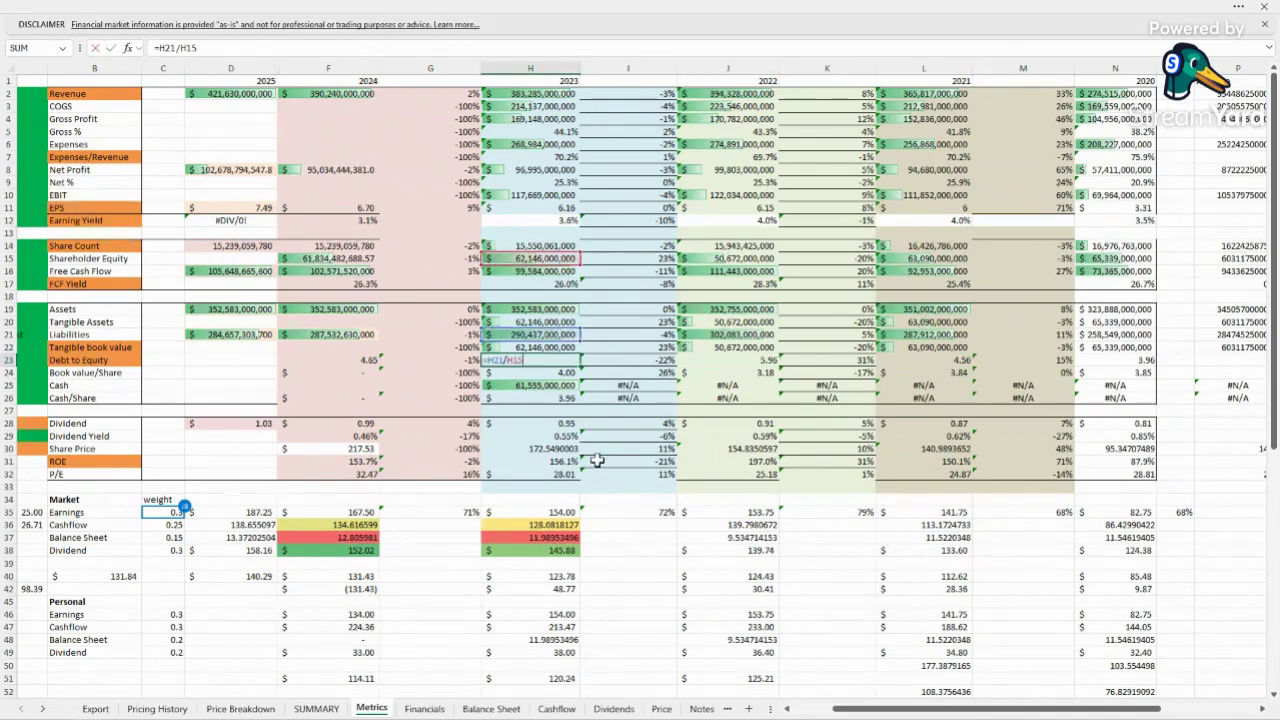
{"action": "key", "text": "Escape"}
{"action": "key", "text": "Left"}
{"action": "key", "text": "Left"}
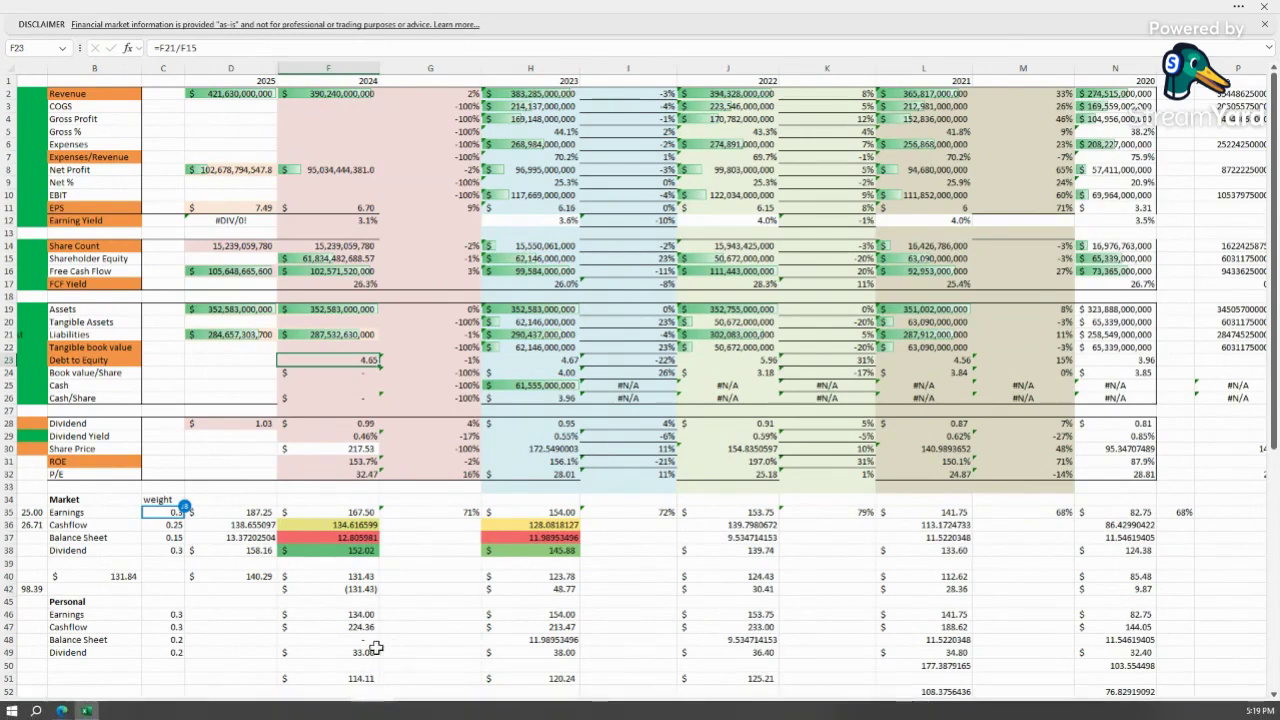
{"action": "left_click", "coordinate": [316, 708]}
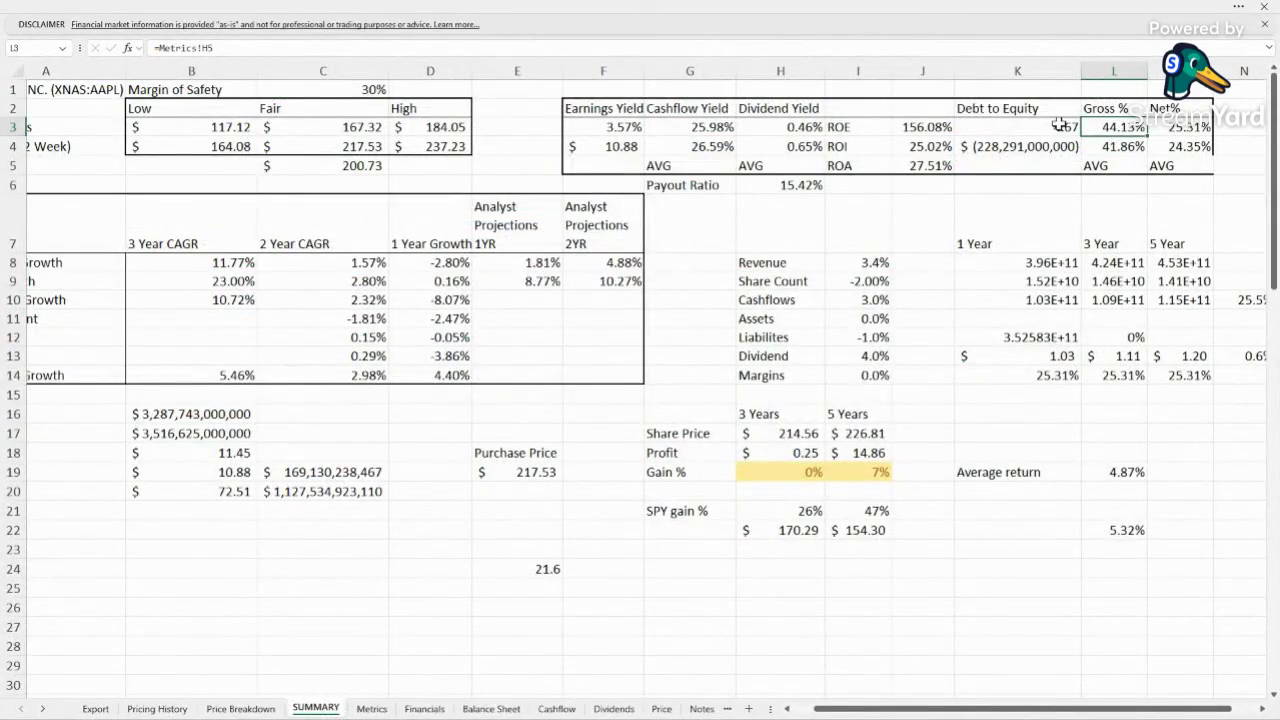
{"action": "left_click", "coordinate": [1112, 184]}
{"action": "left_click", "coordinate": [1112, 122]}
{"action": "left_click", "coordinate": [1117, 198]}
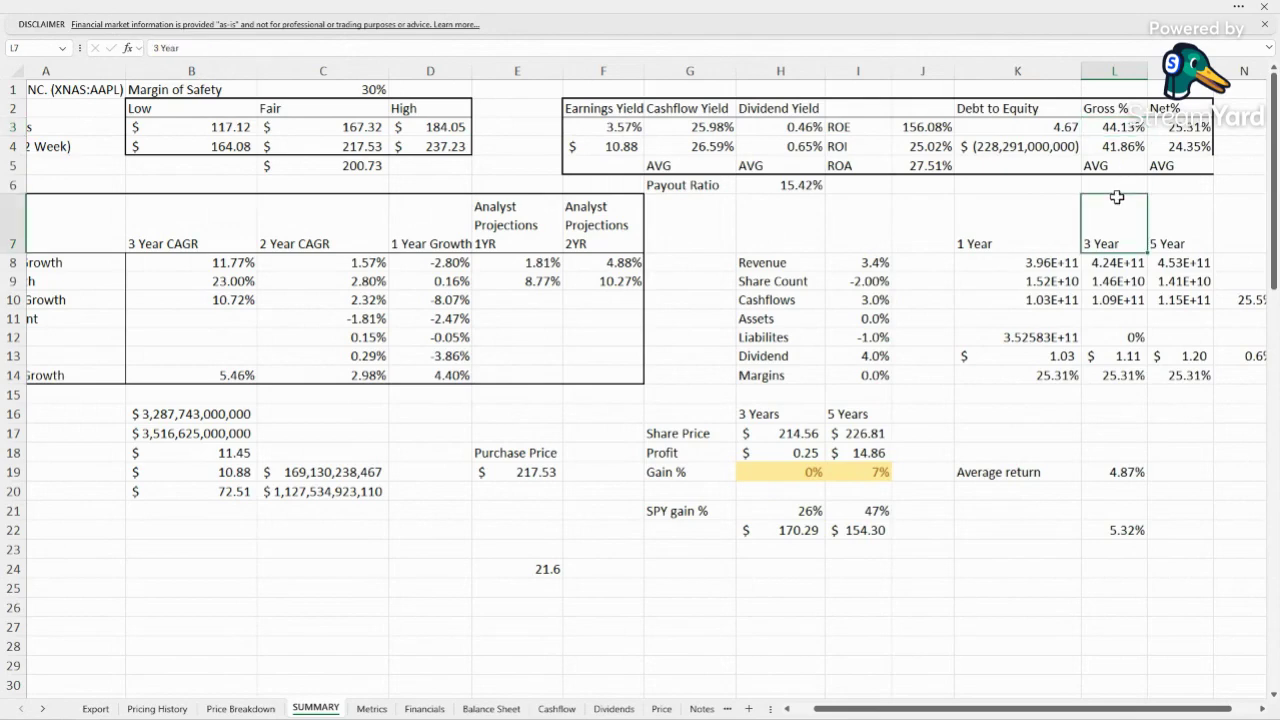
{"action": "left_click", "coordinate": [1133, 130]}
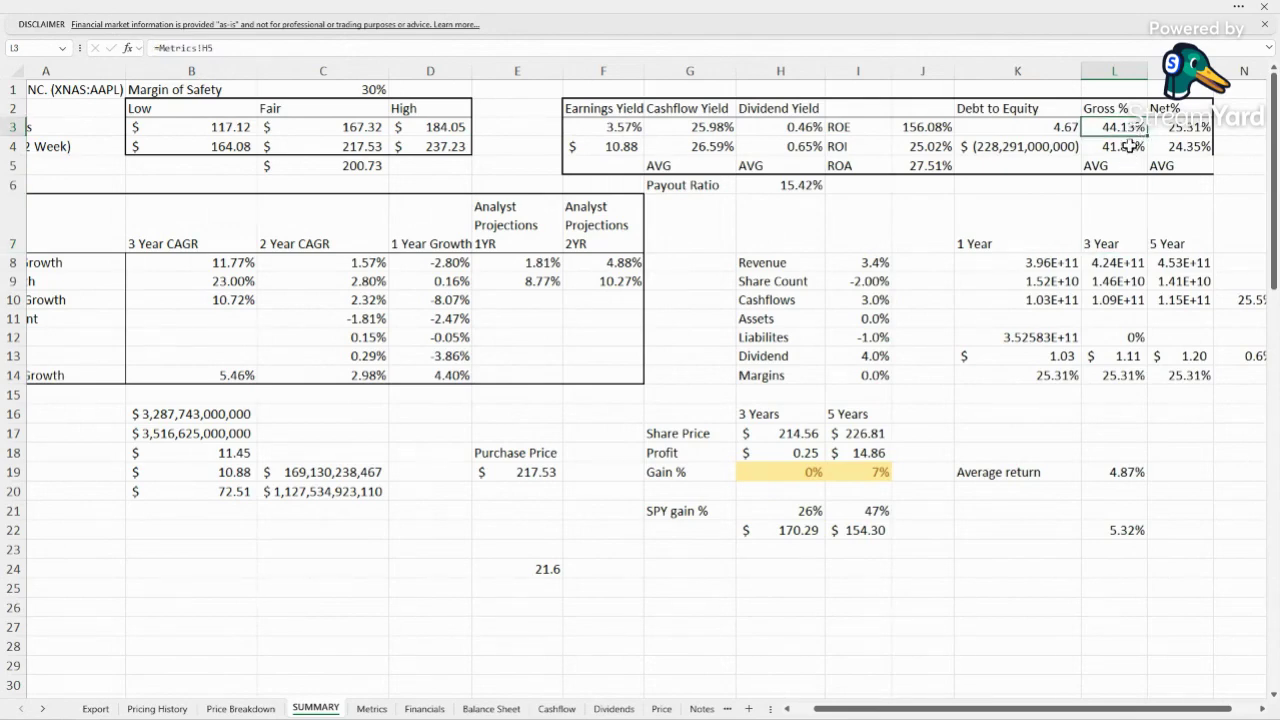
{"action": "double_click", "coordinate": [1127, 147]}
{"action": "key", "text": "Escape"}
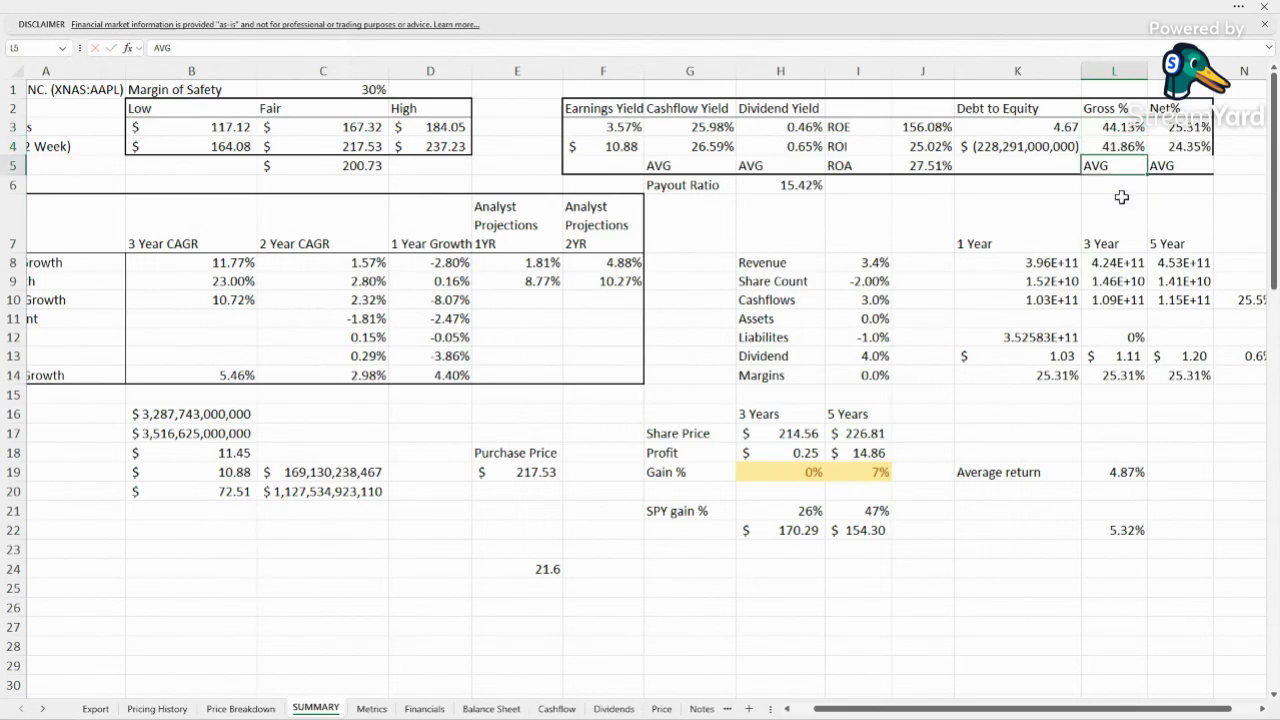
{"action": "key", "text": "Up"}
{"action": "key", "text": "Right"}
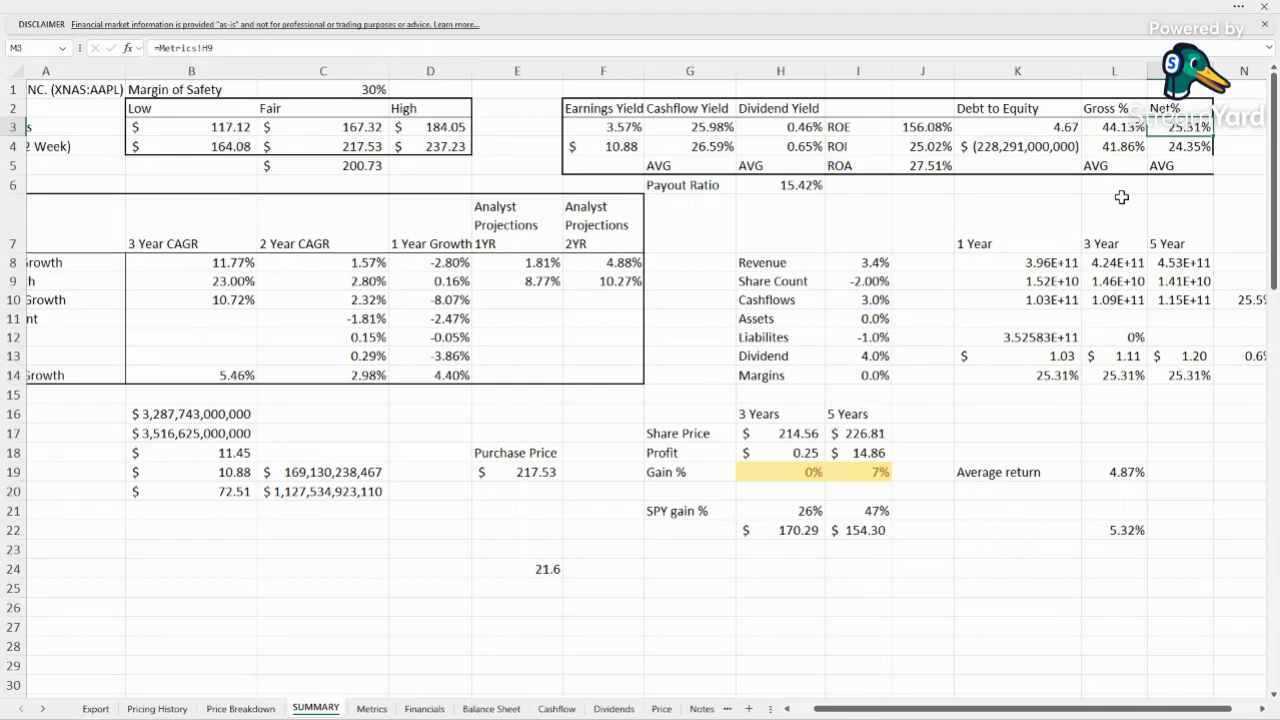
{"action": "key", "text": "Down"}
{"action": "key", "text": "Down"}
{"action": "key", "text": "Down"}
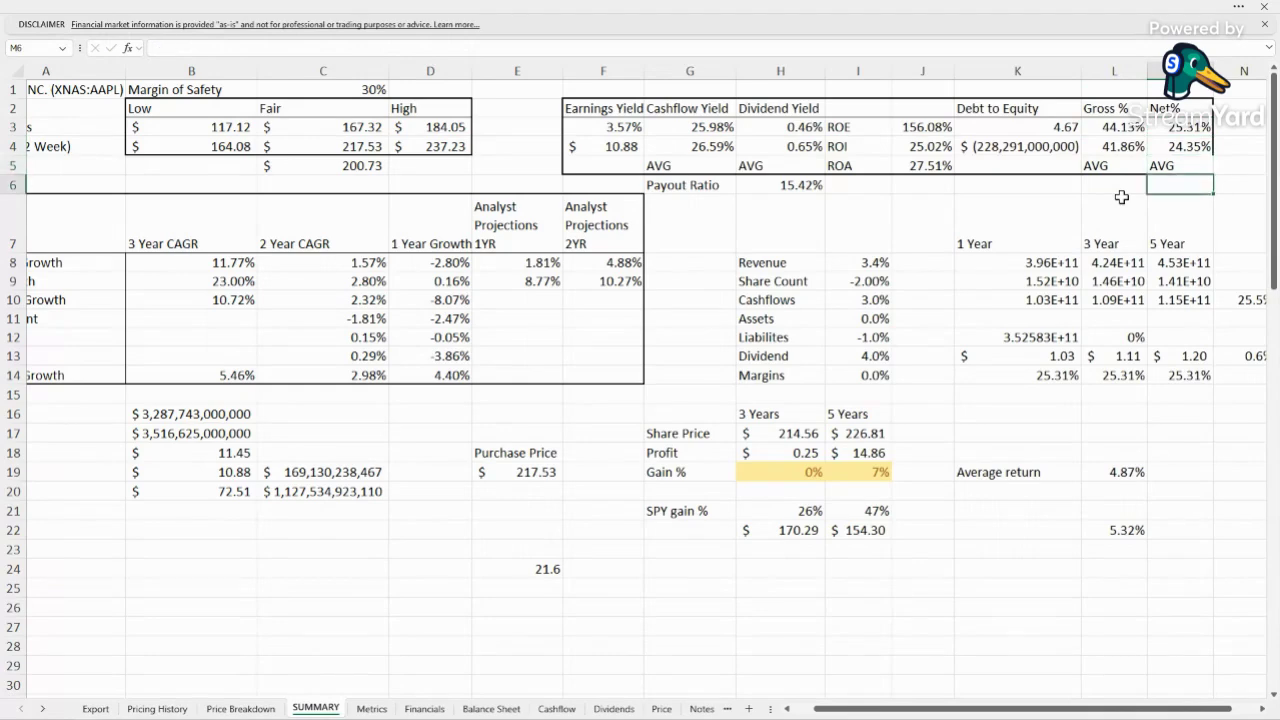
{"action": "left_click", "coordinate": [1006, 415]}
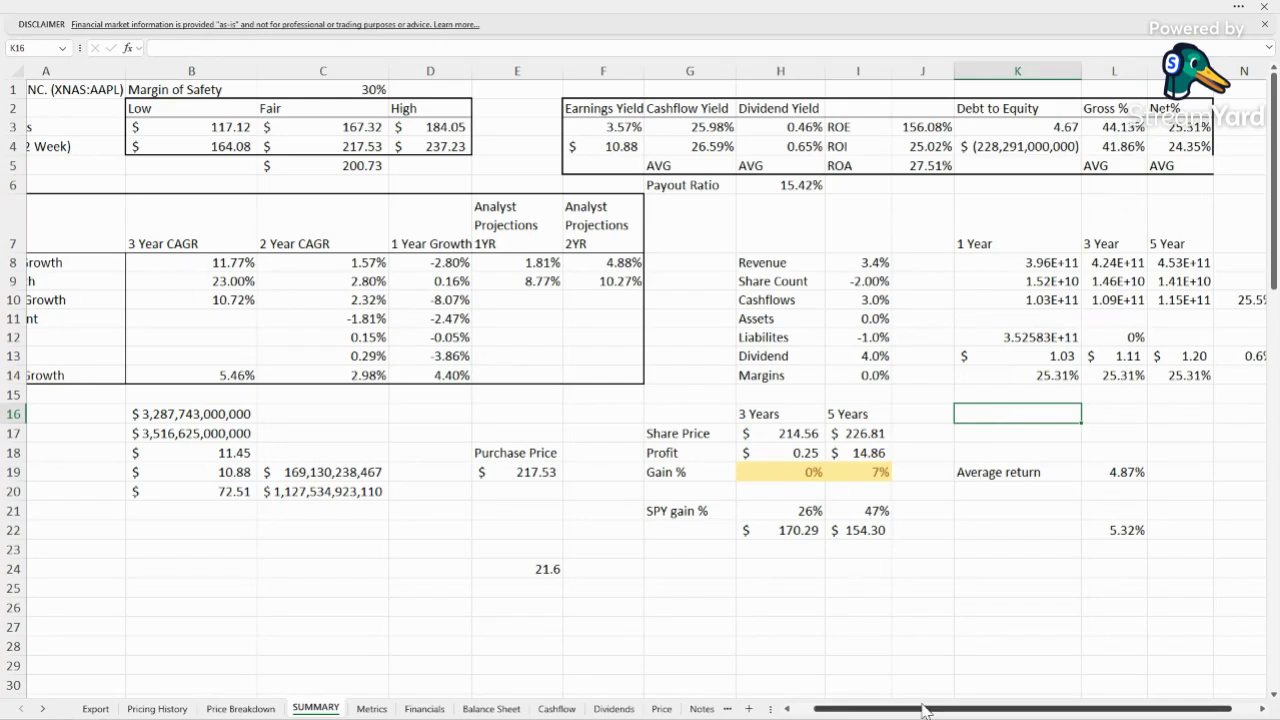
{"action": "left_click_drag", "start_coordinate": [924, 708], "coordinate": [902, 708]}
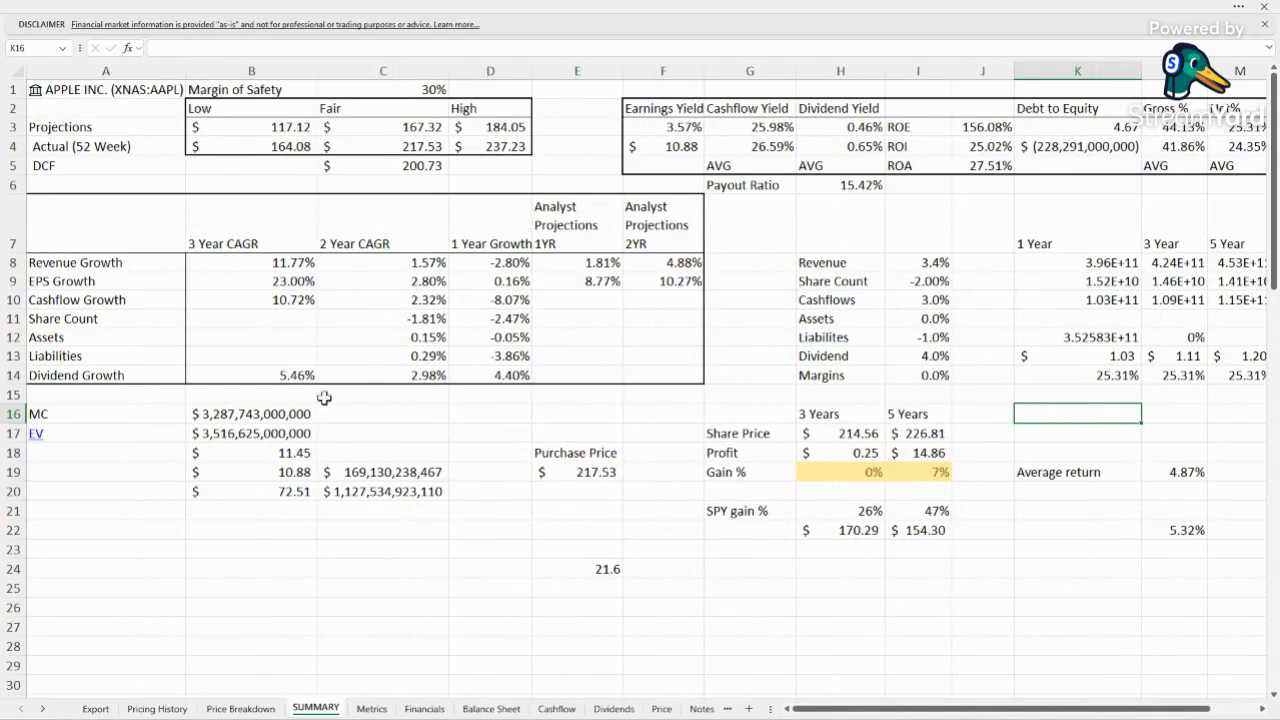
{"action": "left_click", "coordinate": [464, 406]}
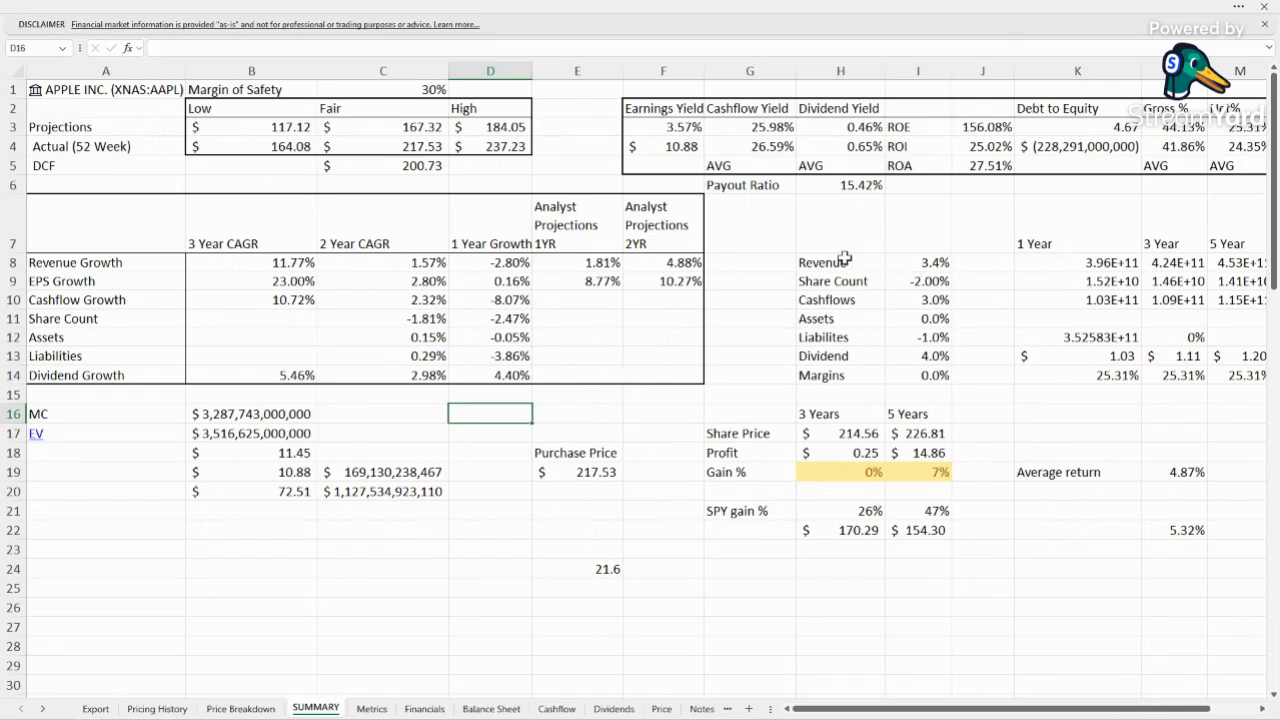
{"action": "left_click_drag", "start_coordinate": [842, 262], "coordinate": [934, 372]}
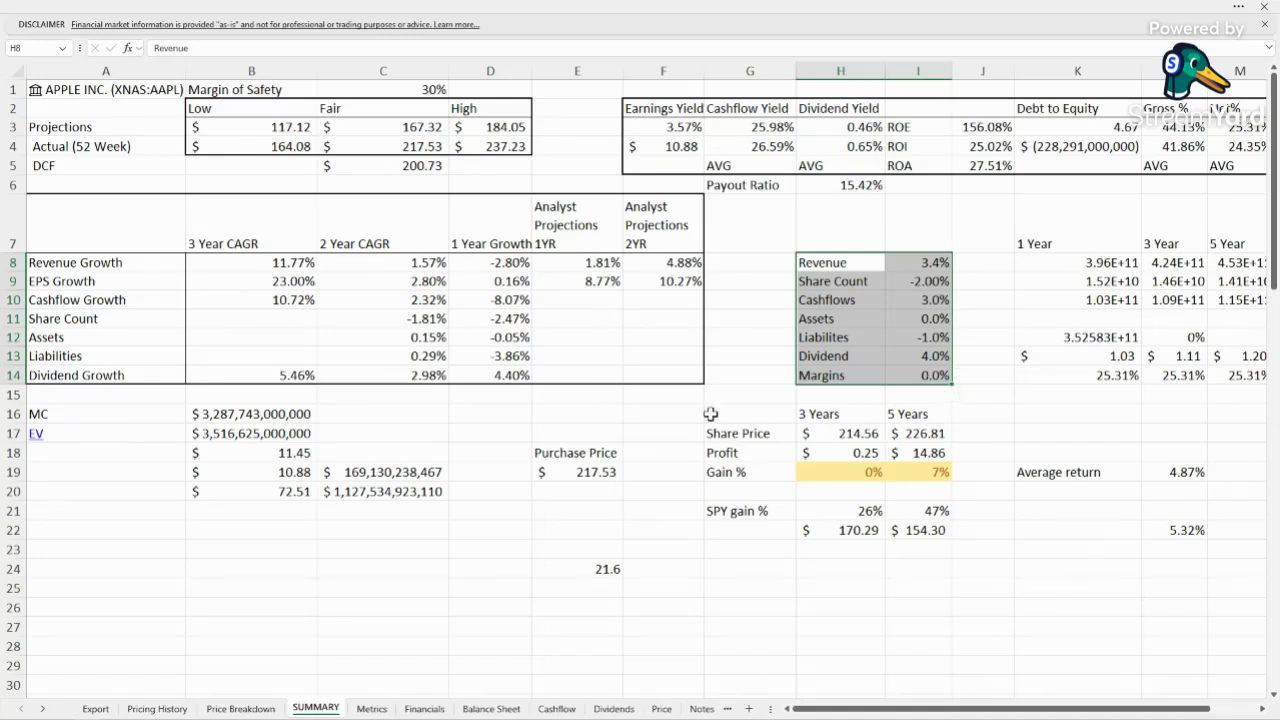
{"action": "left_click", "coordinate": [932, 262]}
{"action": "left_click", "coordinate": [688, 261]}
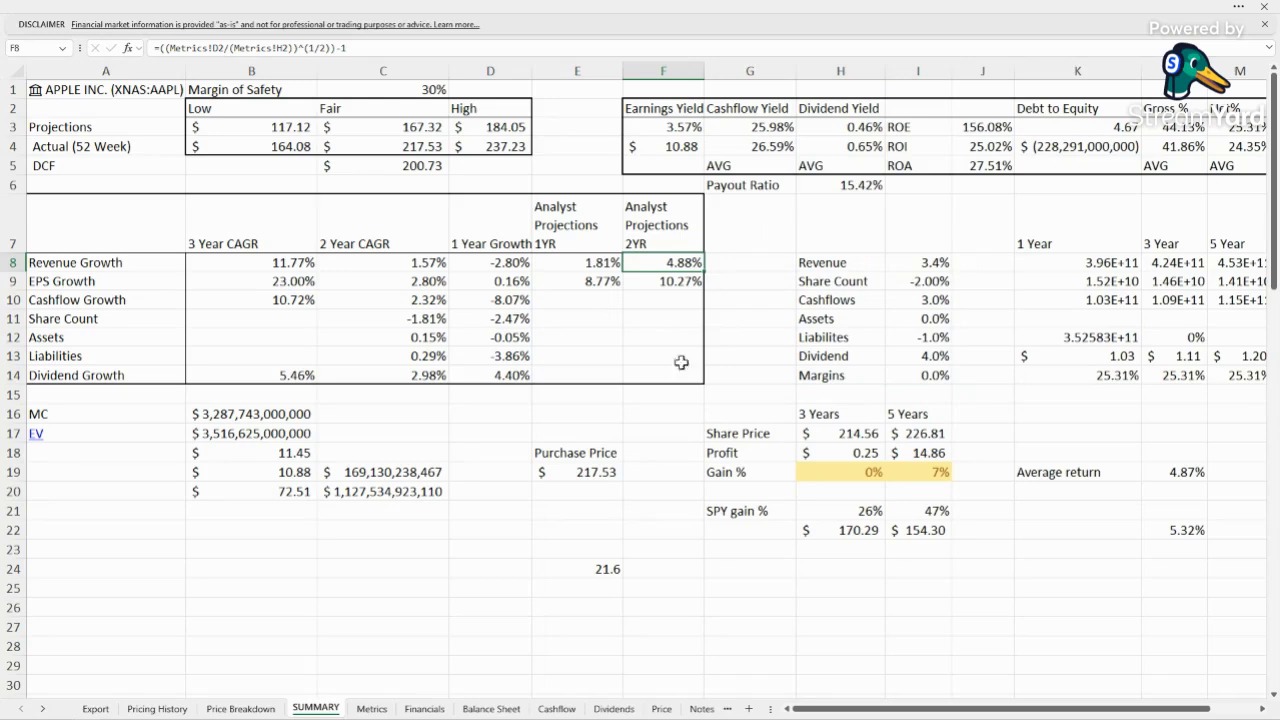
{"action": "left_click", "coordinate": [371, 708]}
{"action": "left_click", "coordinate": [229, 92]}
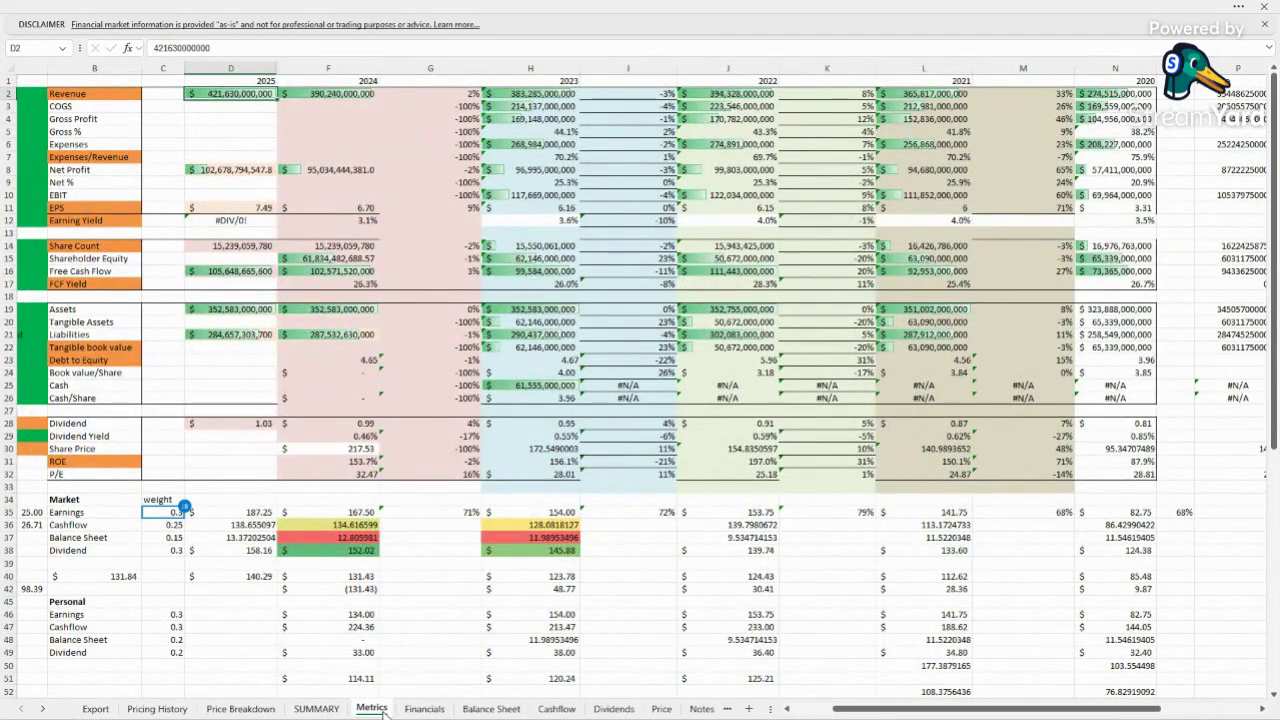
{"action": "key", "text": "ctrl+Page_Up"}
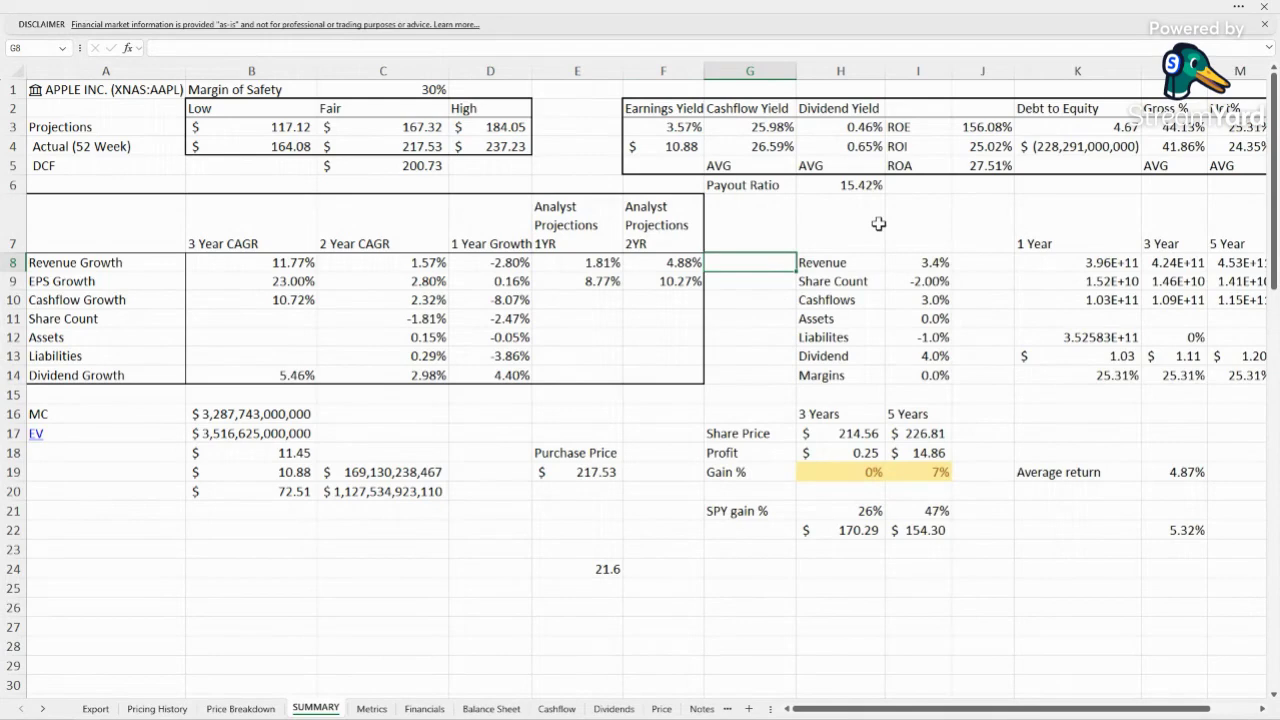
{"action": "left_click", "coordinate": [686, 268]}
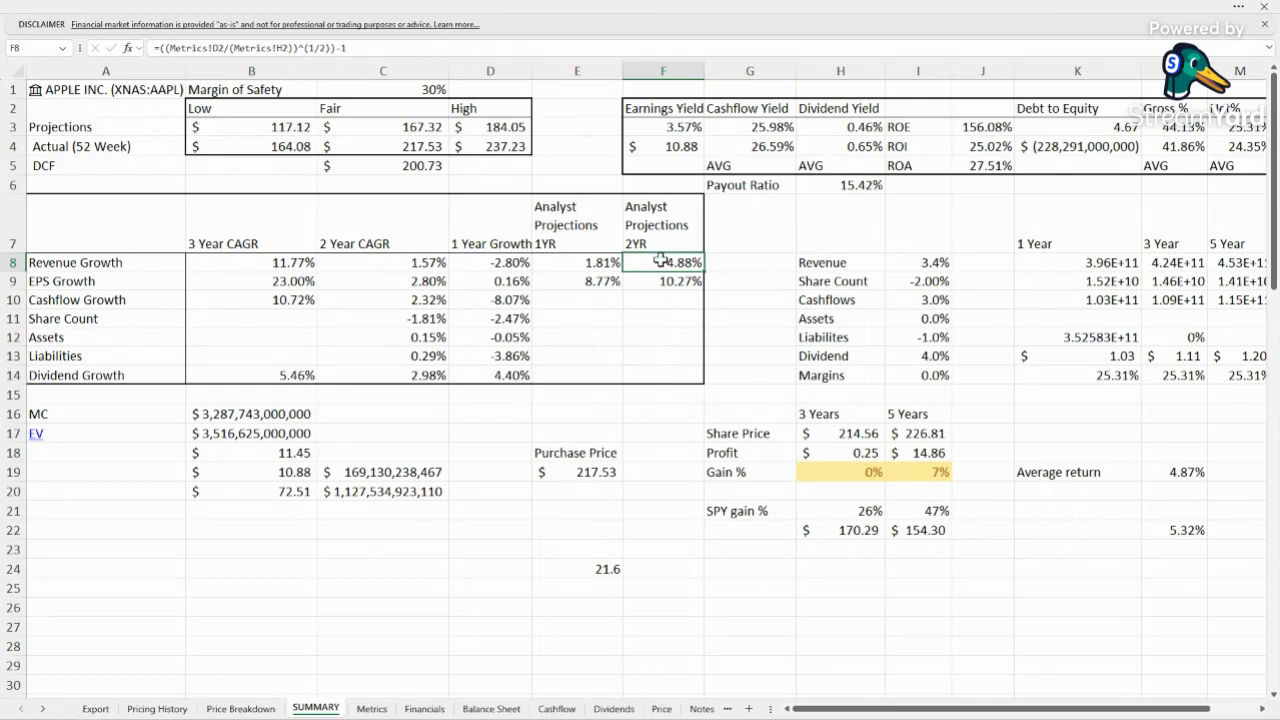
{"action": "left_click", "coordinate": [955, 305]}
{"action": "left_click", "coordinate": [834, 238]}
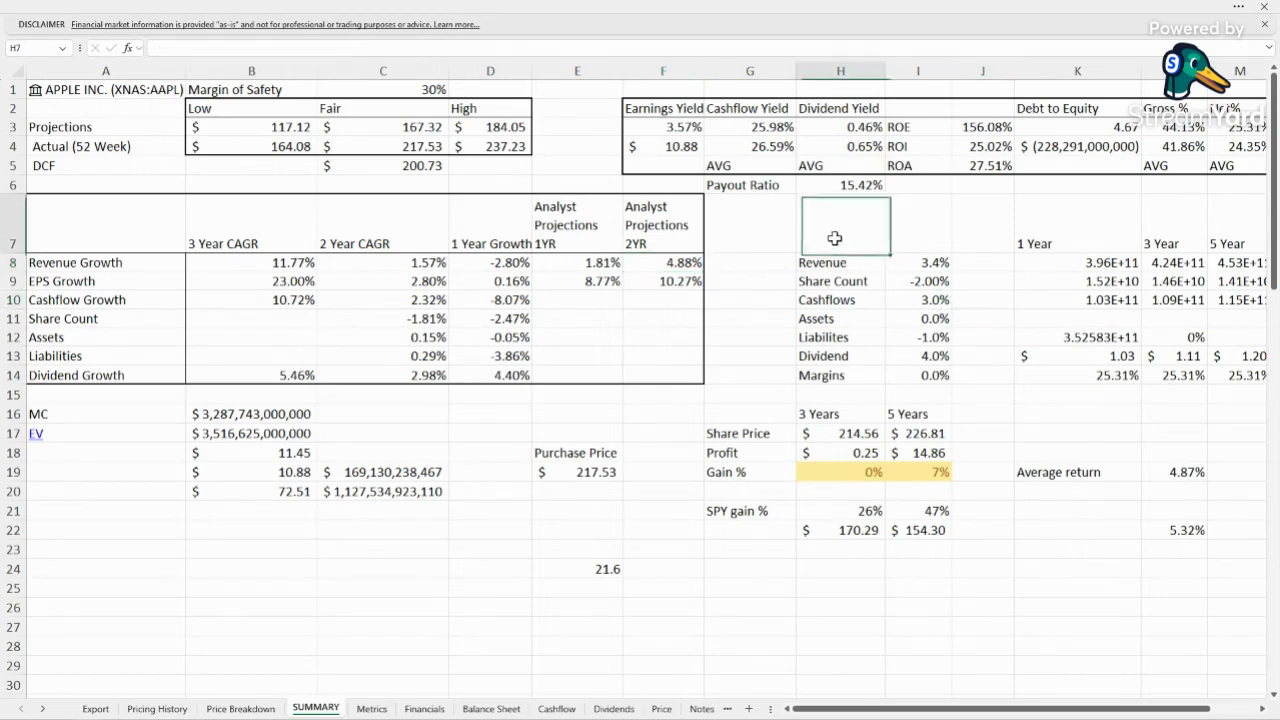
{"action": "left_click", "coordinate": [723, 240]}
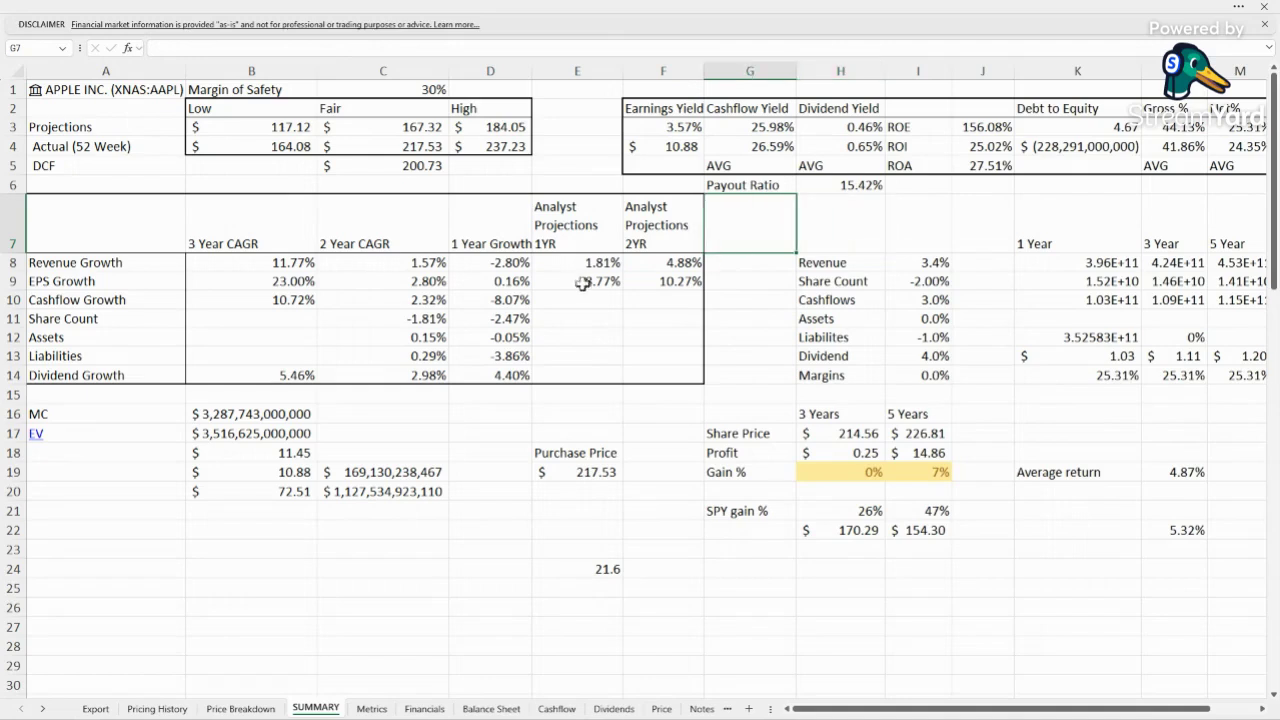
{"action": "left_click", "coordinate": [578, 260]}
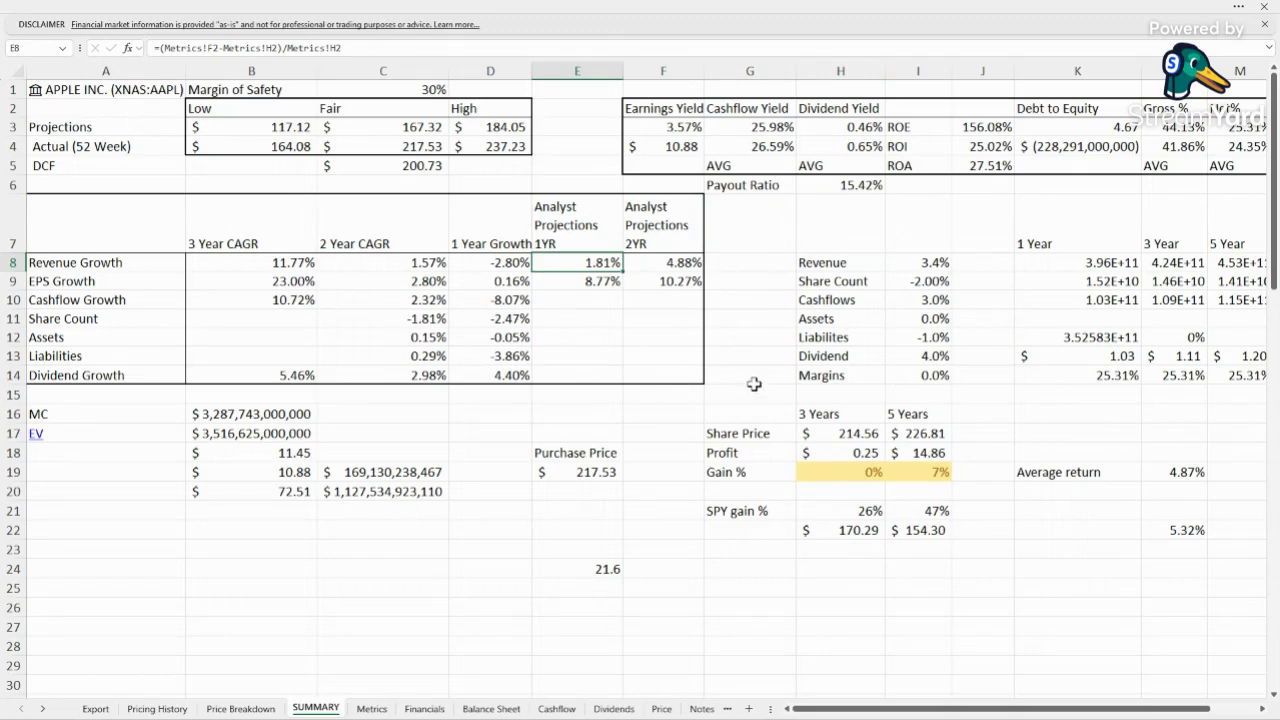
{"action": "key", "text": "Right"}
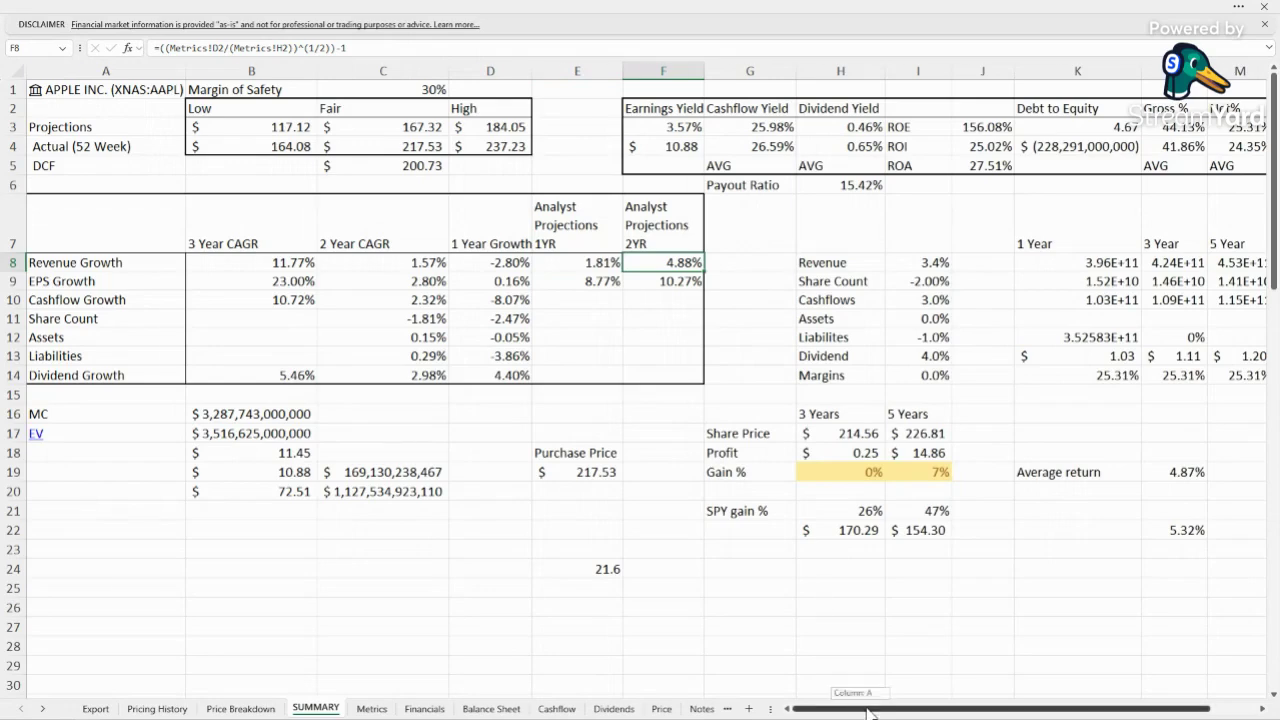
{"action": "scroll", "coordinate": [840, 600], "scroll_direction": "right", "scroll_amount": 3}
{"action": "left_click", "coordinate": [865, 648]}
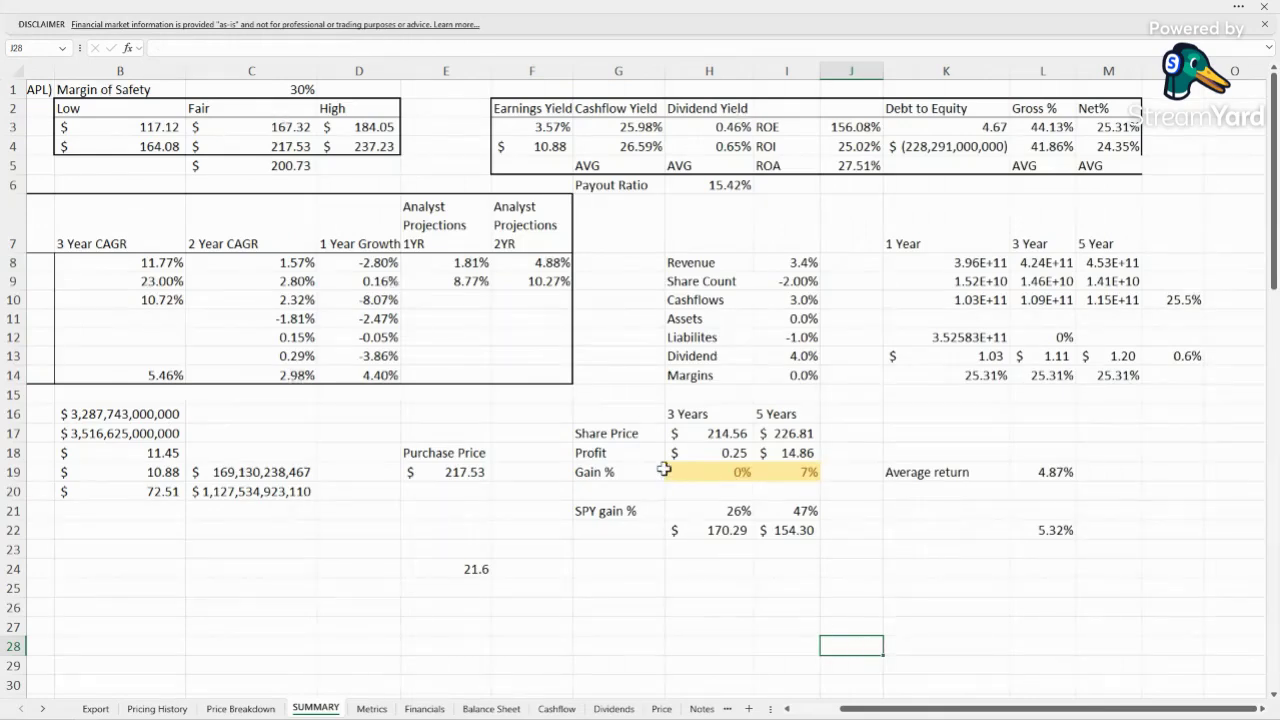
{"action": "left_click_drag", "start_coordinate": [850, 712], "coordinate": [824, 712]}
{"action": "left_click", "coordinate": [862, 265]}
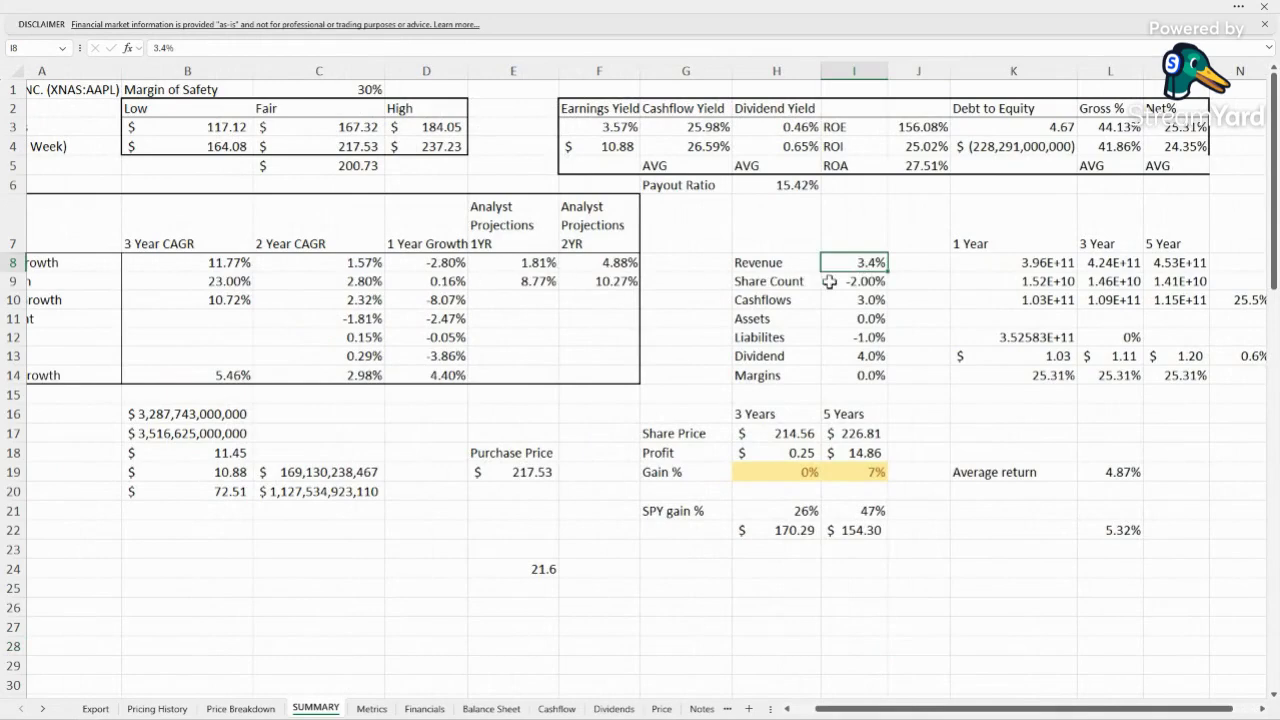
{"action": "left_click", "coordinate": [613, 260]}
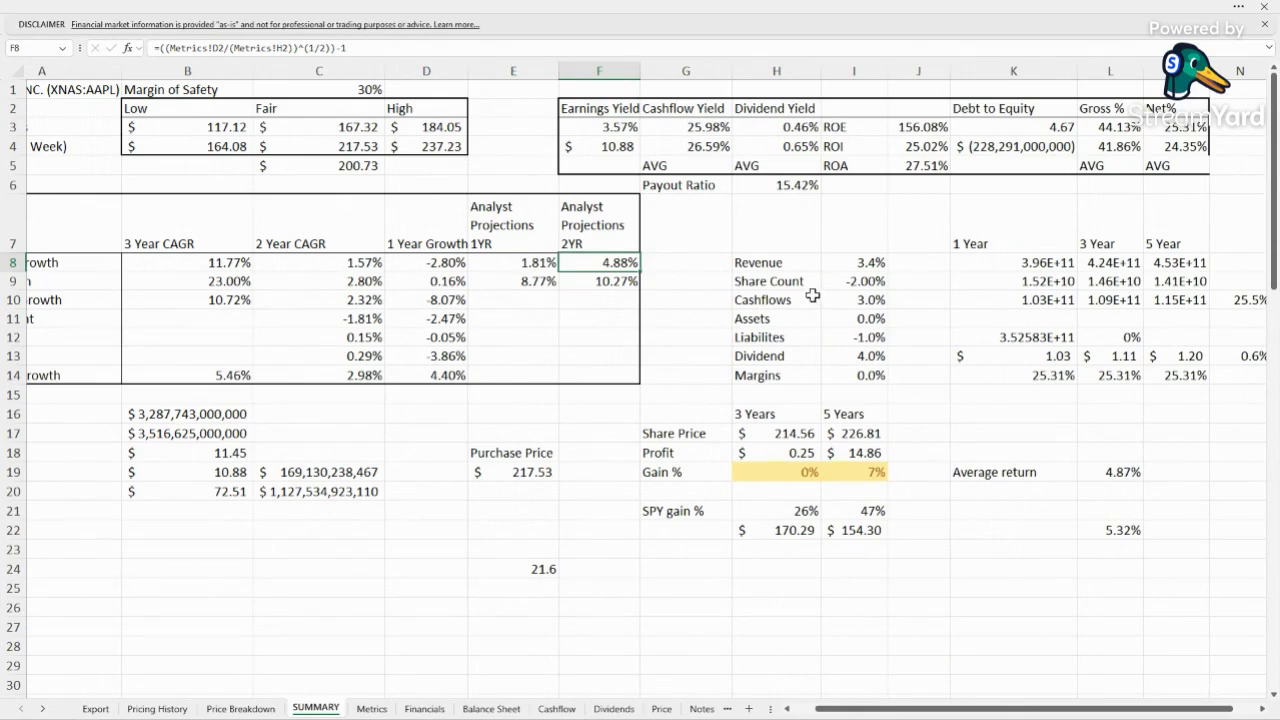
{"action": "left_click", "coordinate": [870, 286]}
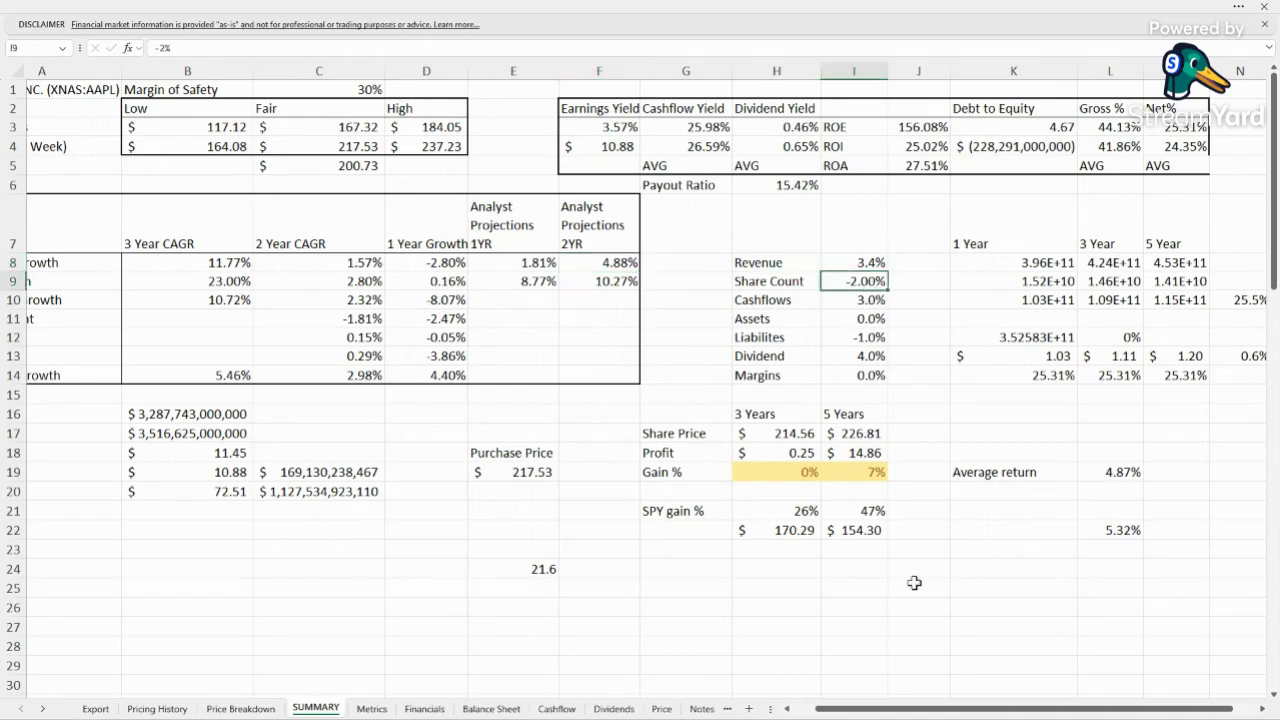
{"action": "scroll", "coordinate": [658, 434], "scroll_direction": "left", "scroll_amount": 2}
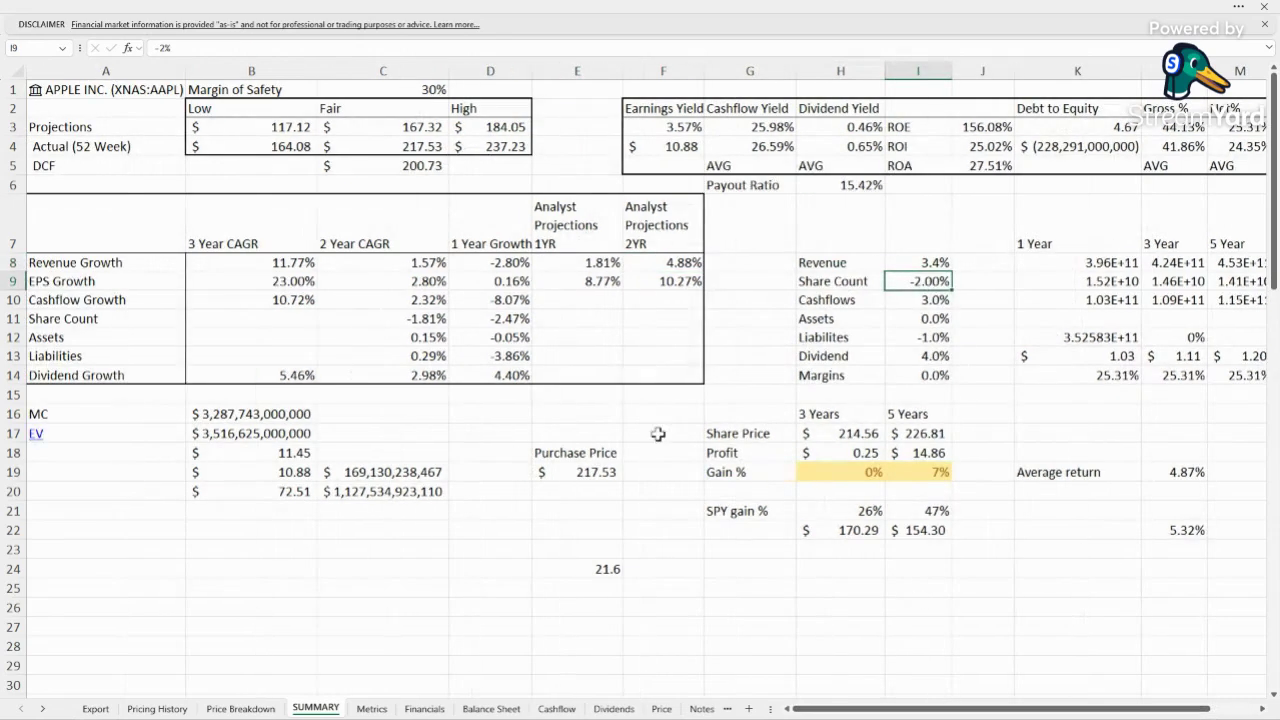
{"action": "left_click", "coordinate": [496, 320]}
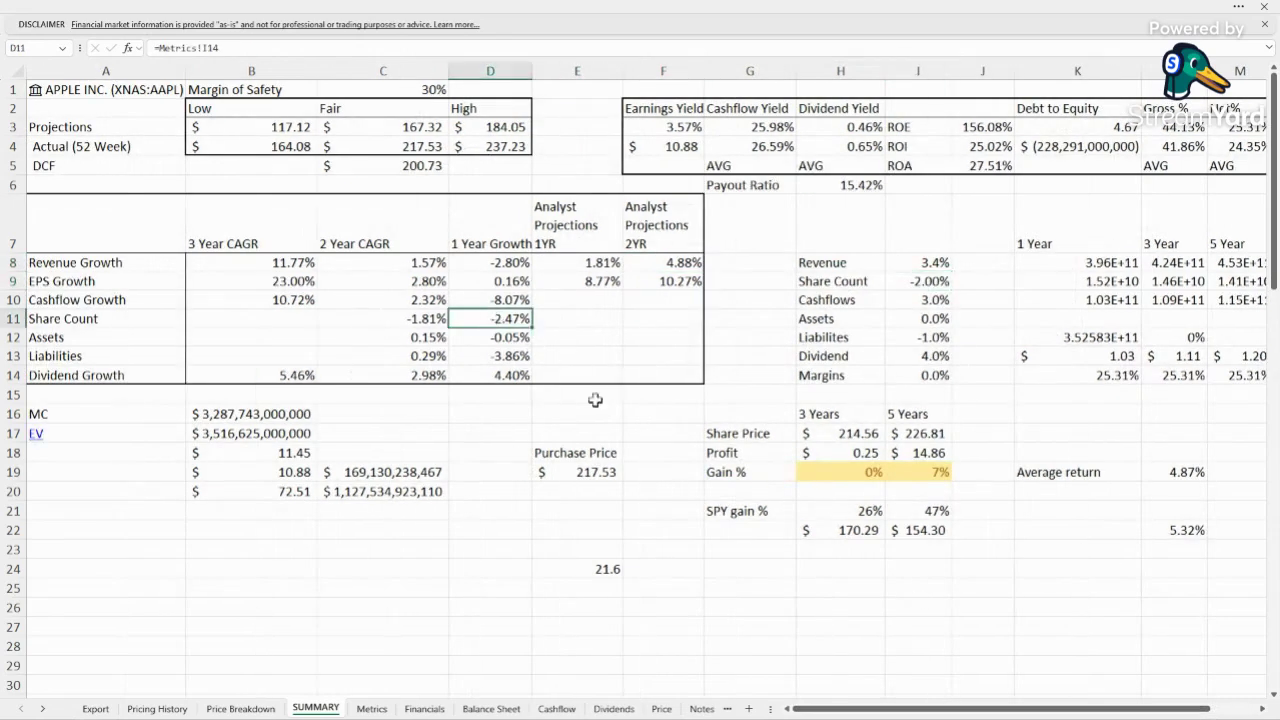
{"action": "double_click", "coordinate": [402, 146]}
{"action": "key", "text": "Return"}
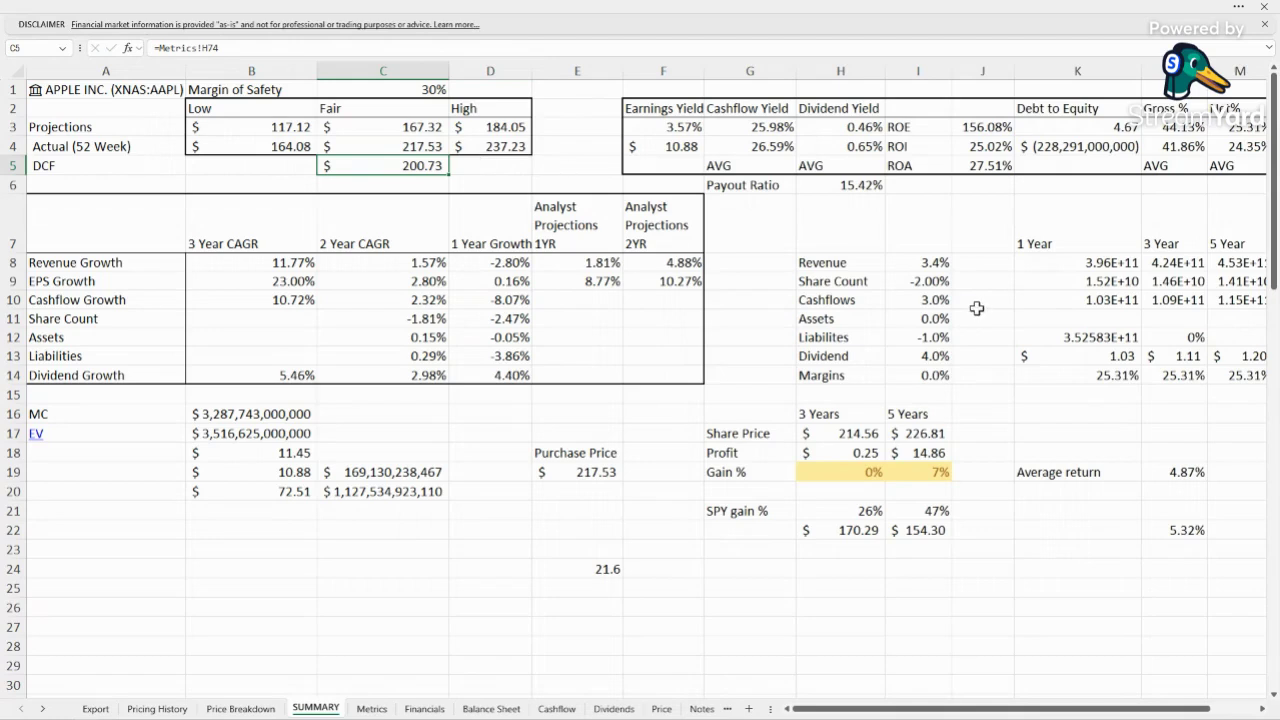
{"action": "left_click", "coordinate": [758, 142]}
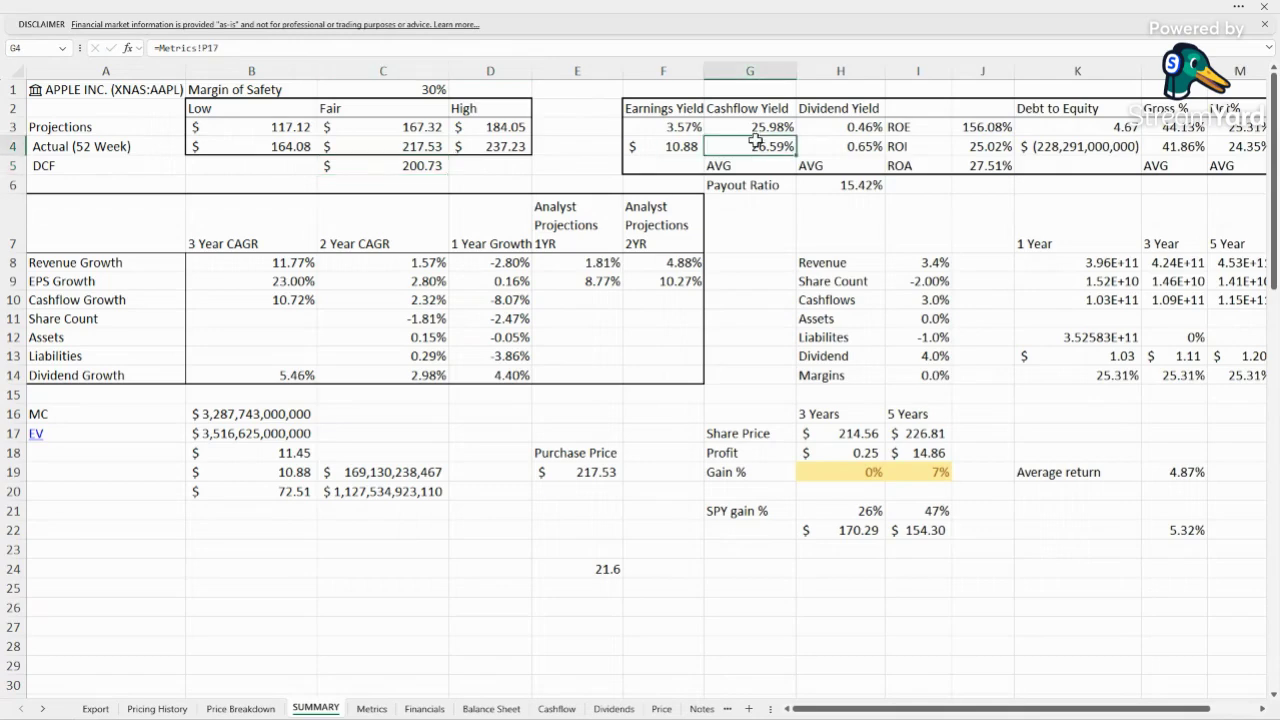
{"action": "left_click", "coordinate": [842, 183]}
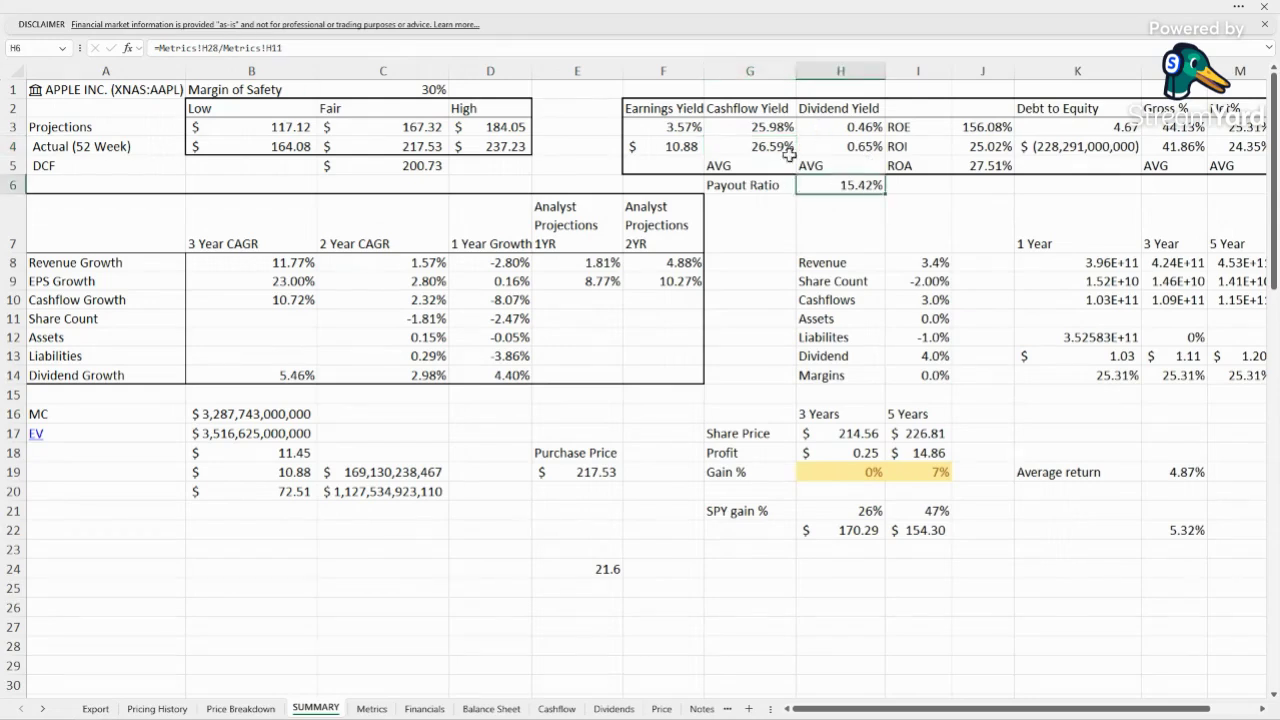
{"action": "left_click", "coordinate": [510, 316]}
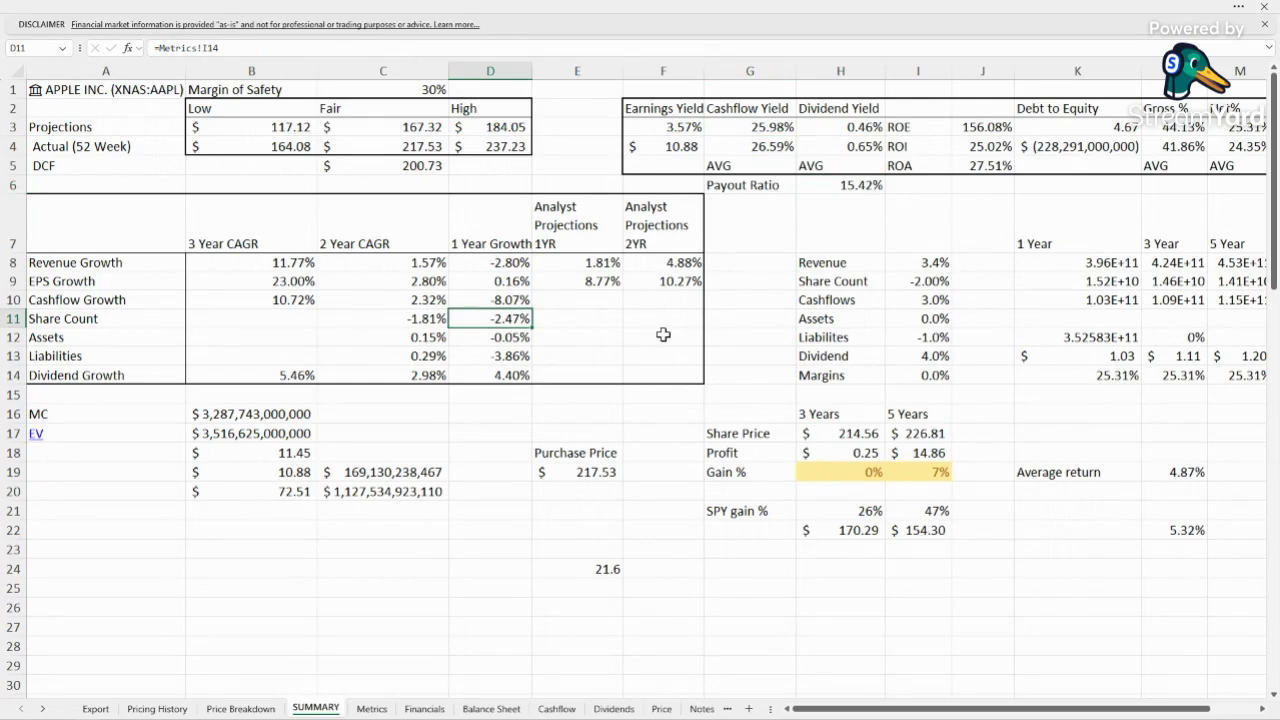
{"action": "double_click", "coordinate": [408, 146]}
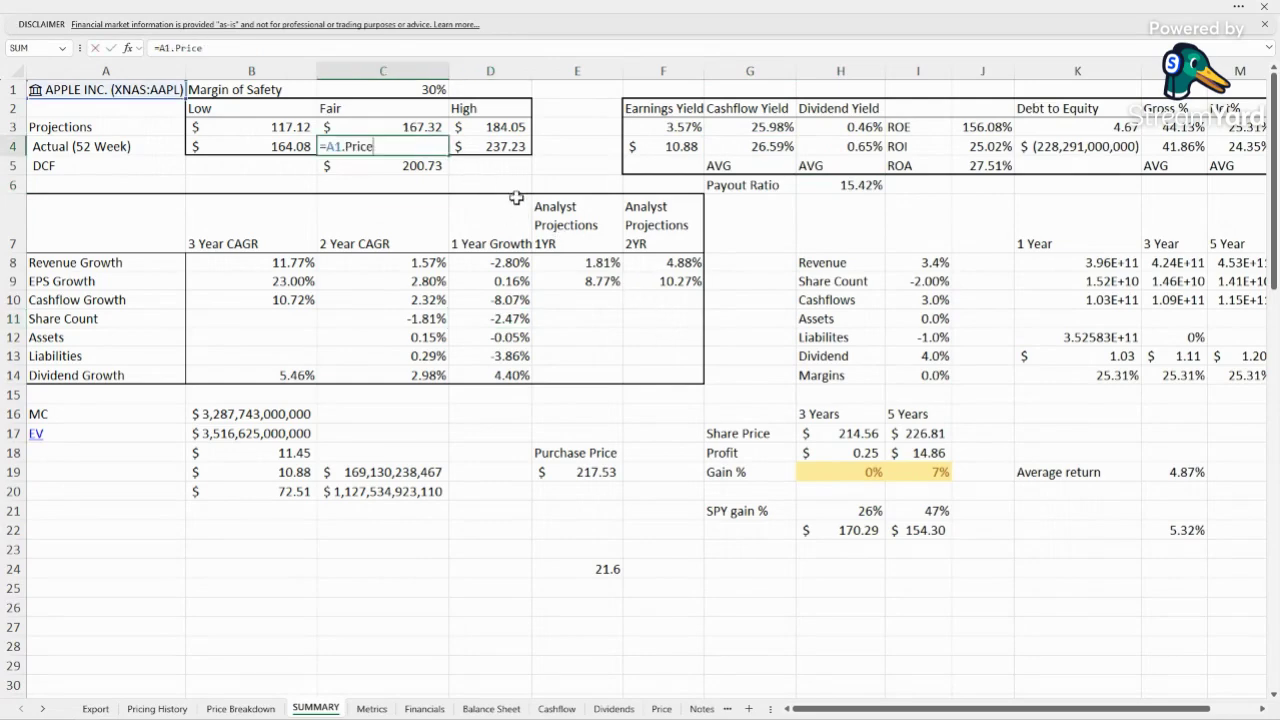
{"action": "key", "text": "Return"}
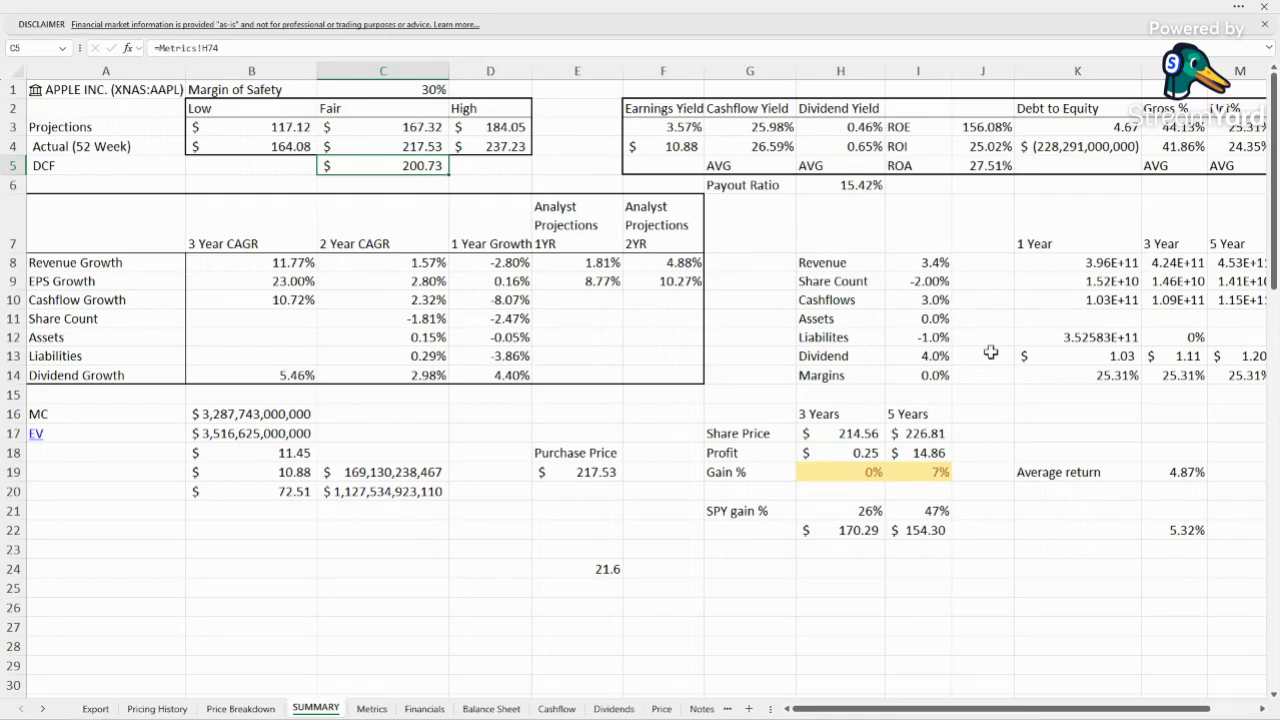
{"action": "left_click_drag", "start_coordinate": [429, 320], "coordinate": [495, 320]}
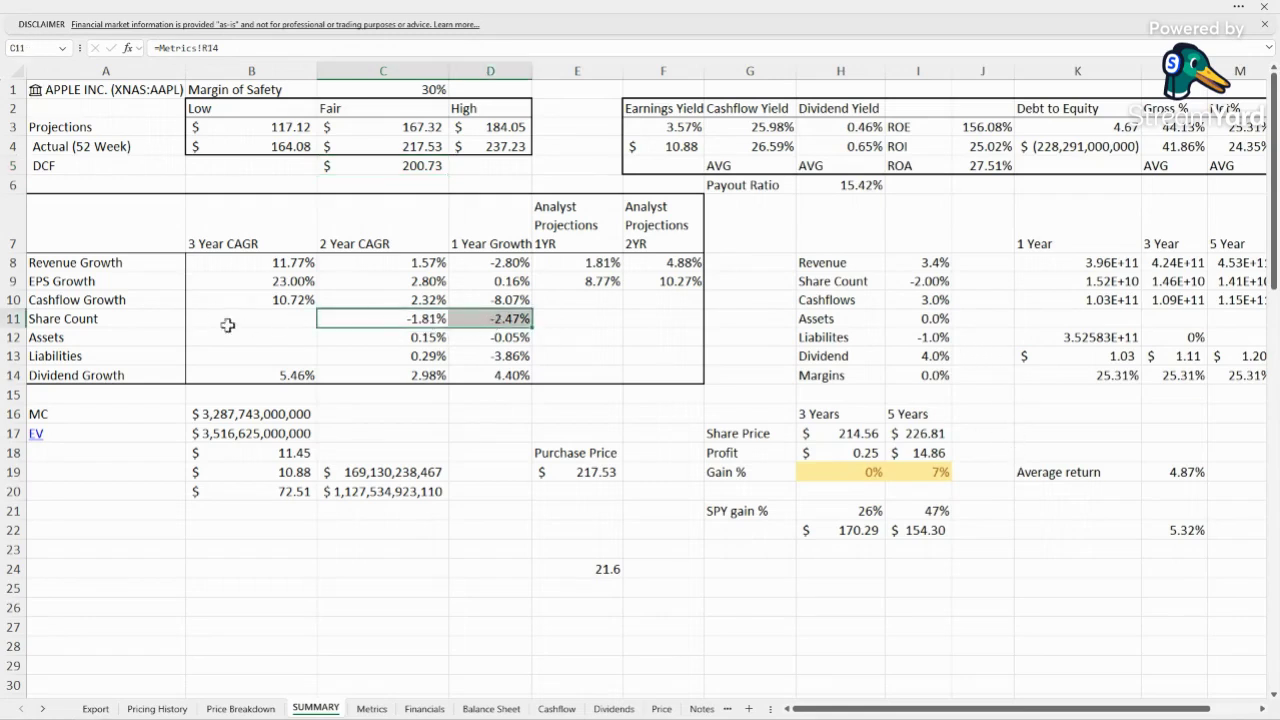
{"action": "left_click", "coordinate": [906, 317]}
{"action": "left_click", "coordinate": [418, 338]}
{"action": "double_click", "coordinate": [469, 337]}
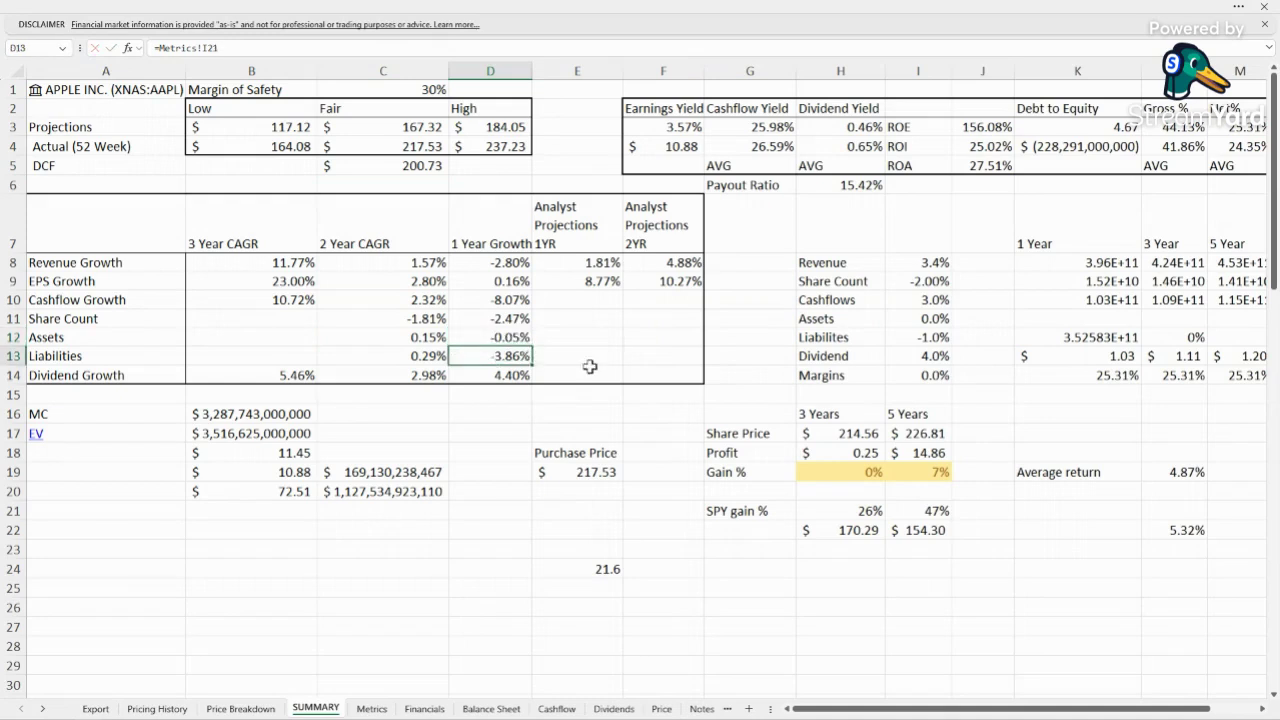
{"action": "left_click", "coordinate": [920, 340]}
{"action": "left_click_drag", "start_coordinate": [513, 356], "coordinate": [420, 355]}
{"action": "left_click", "coordinate": [507, 354]}
{"action": "left_click", "coordinate": [912, 340]}
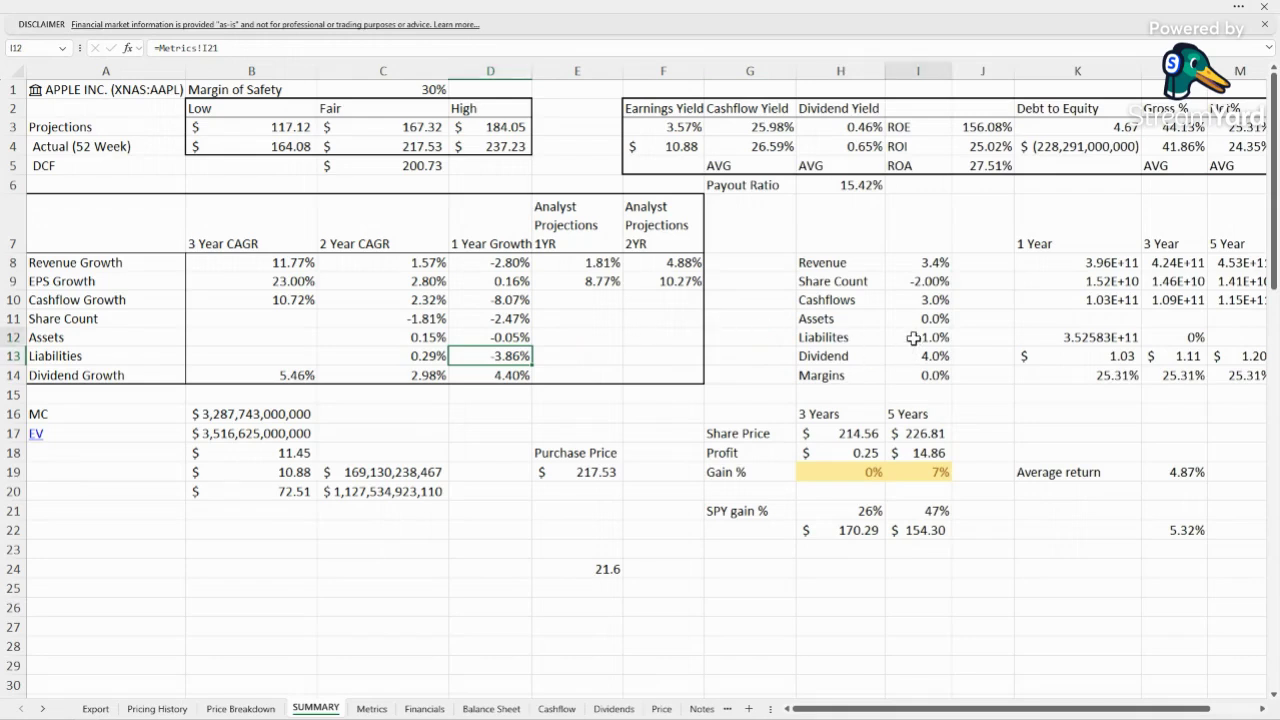
{"action": "left_click", "coordinate": [934, 356]}
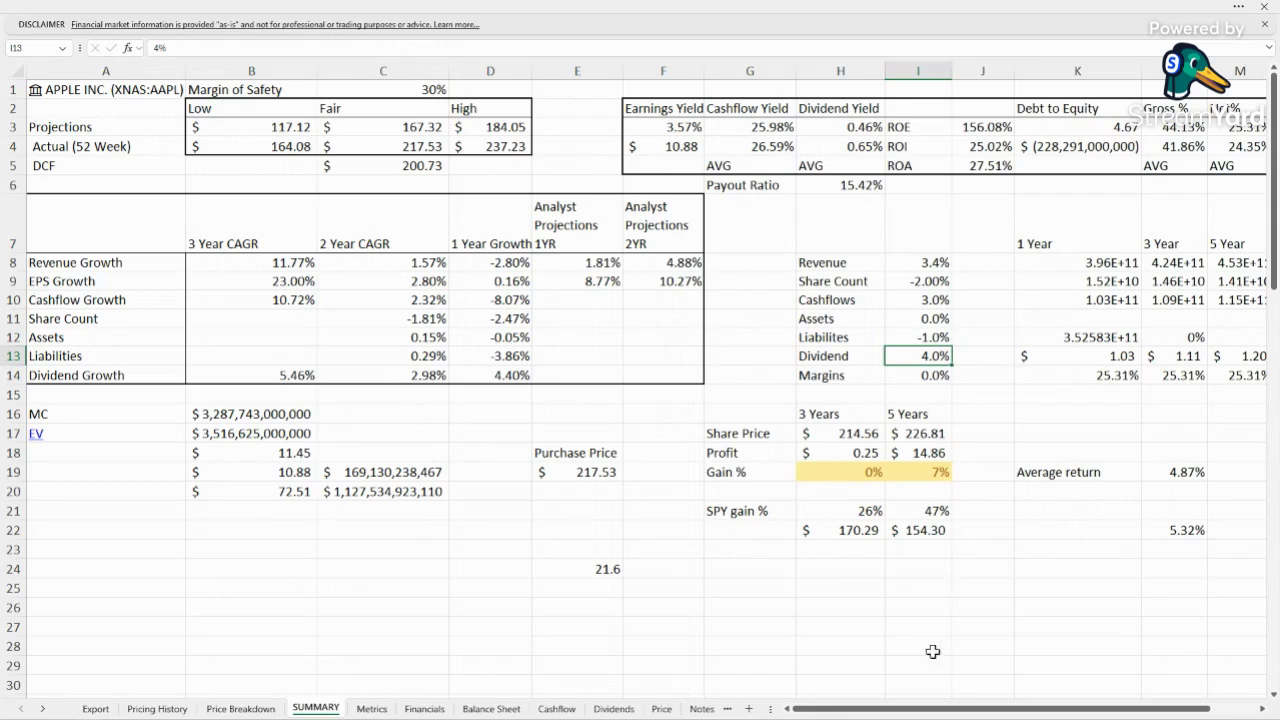
{"action": "left_click_drag", "start_coordinate": [930, 708], "coordinate": [978, 708]}
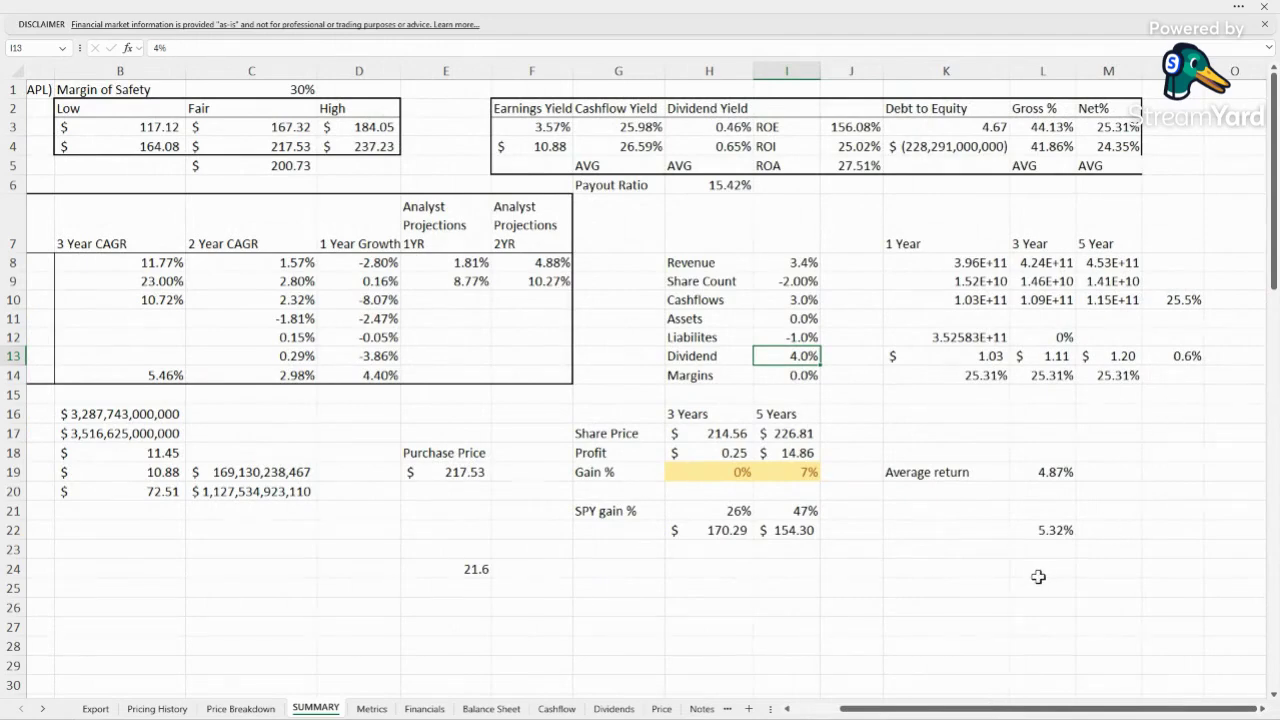
{"action": "left_click", "coordinate": [1188, 357]}
{"action": "left_click", "coordinate": [1127, 354]}
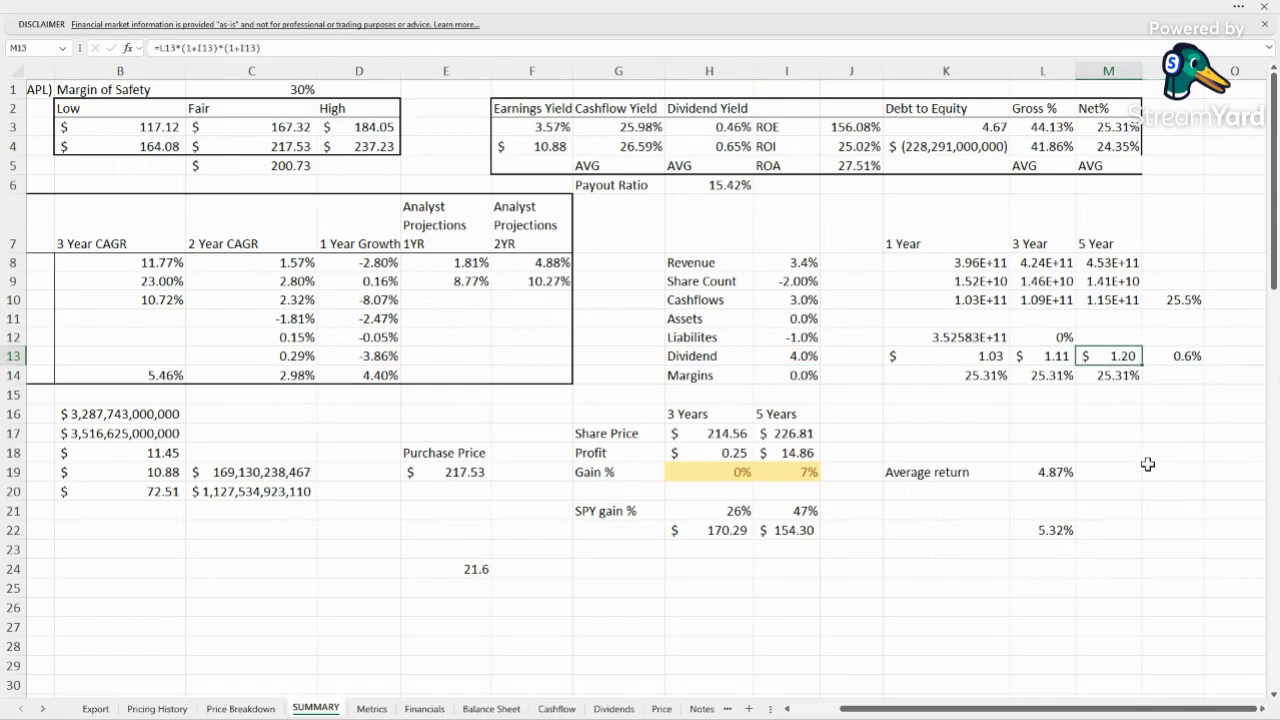
{"action": "left_click", "coordinate": [1188, 356]}
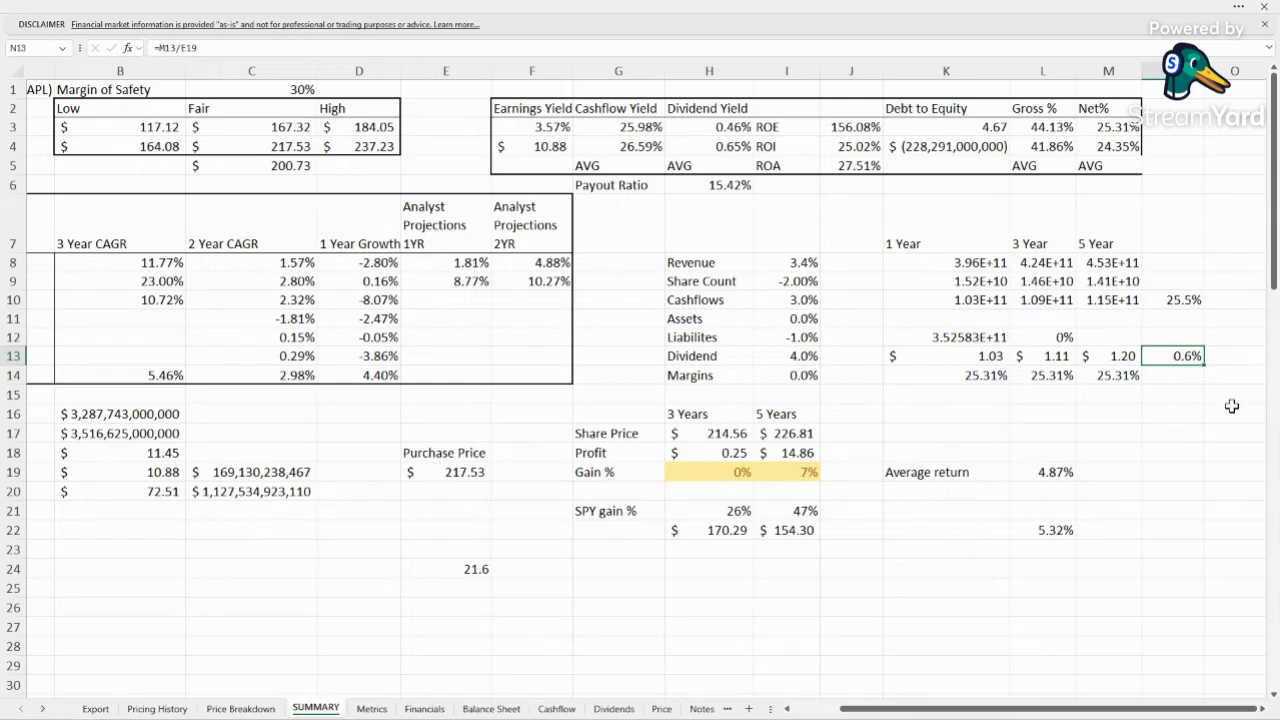
{"action": "key", "text": "F2"}
{"action": "key", "text": "Return"}
{"action": "left_click", "coordinate": [1189, 356]}
{"action": "left_click", "coordinate": [701, 148]}
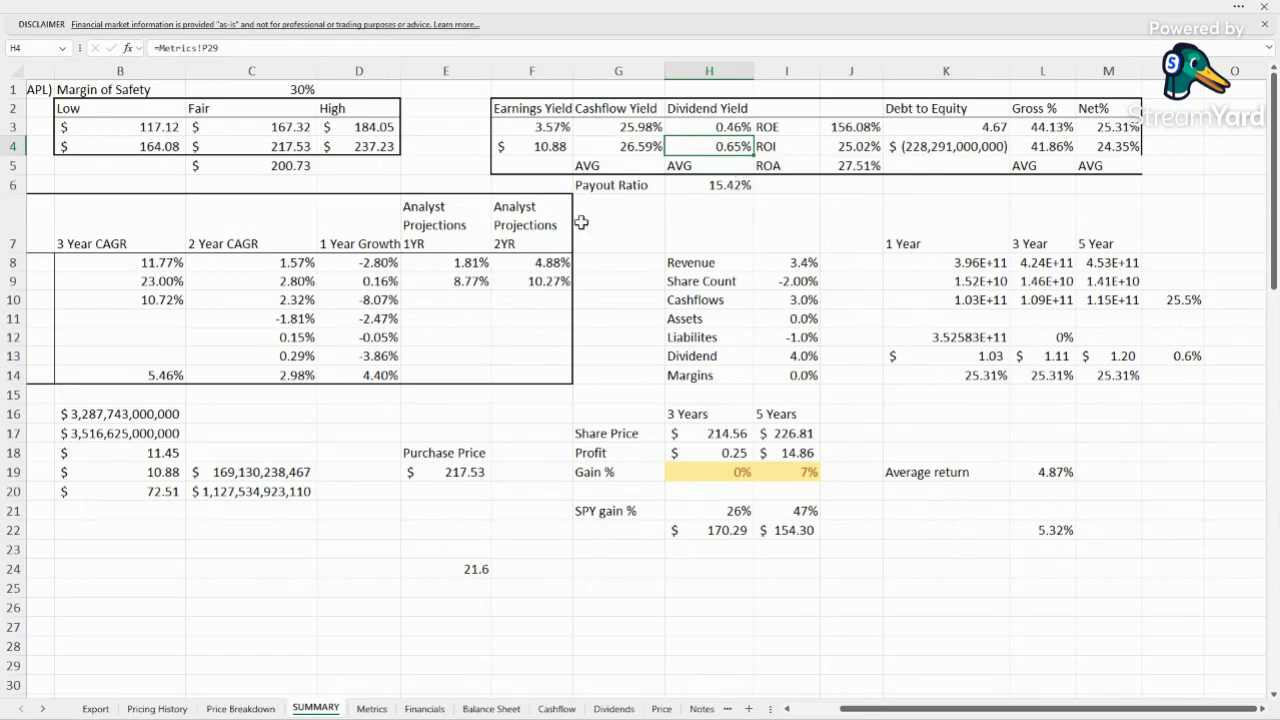
{"action": "left_click", "coordinate": [1111, 456]}
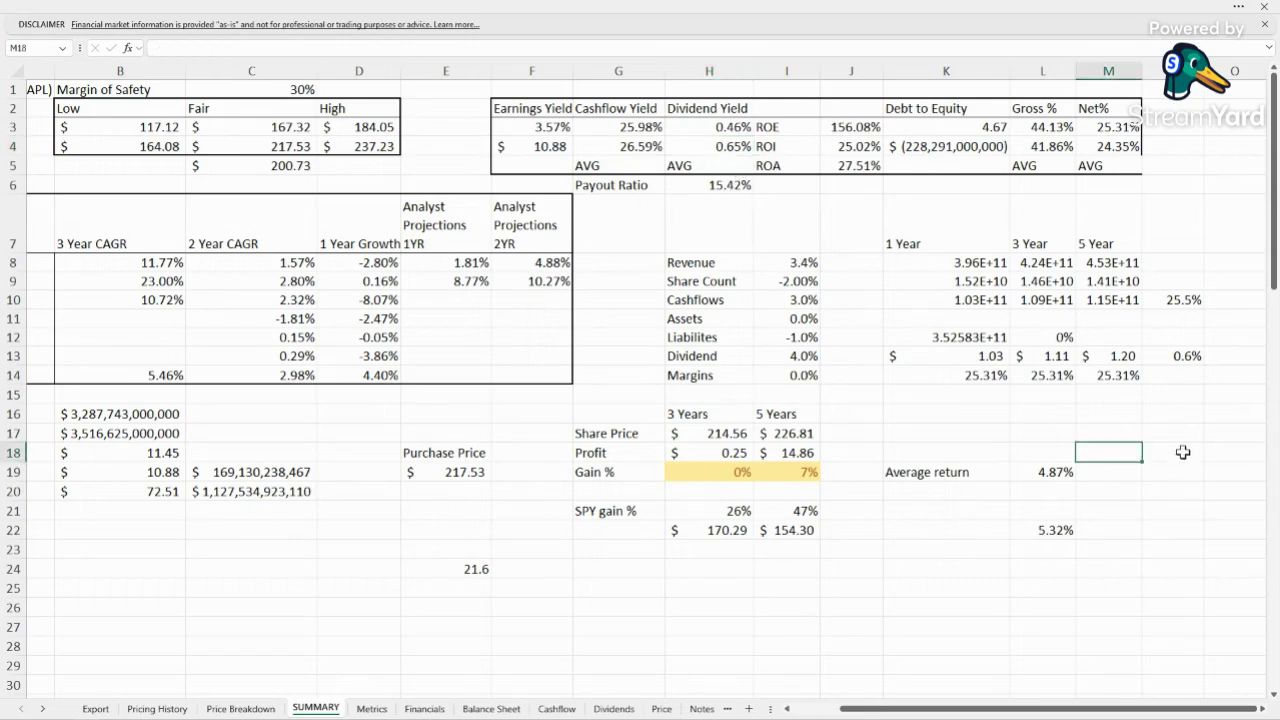
{"action": "left_click", "coordinate": [1171, 437]}
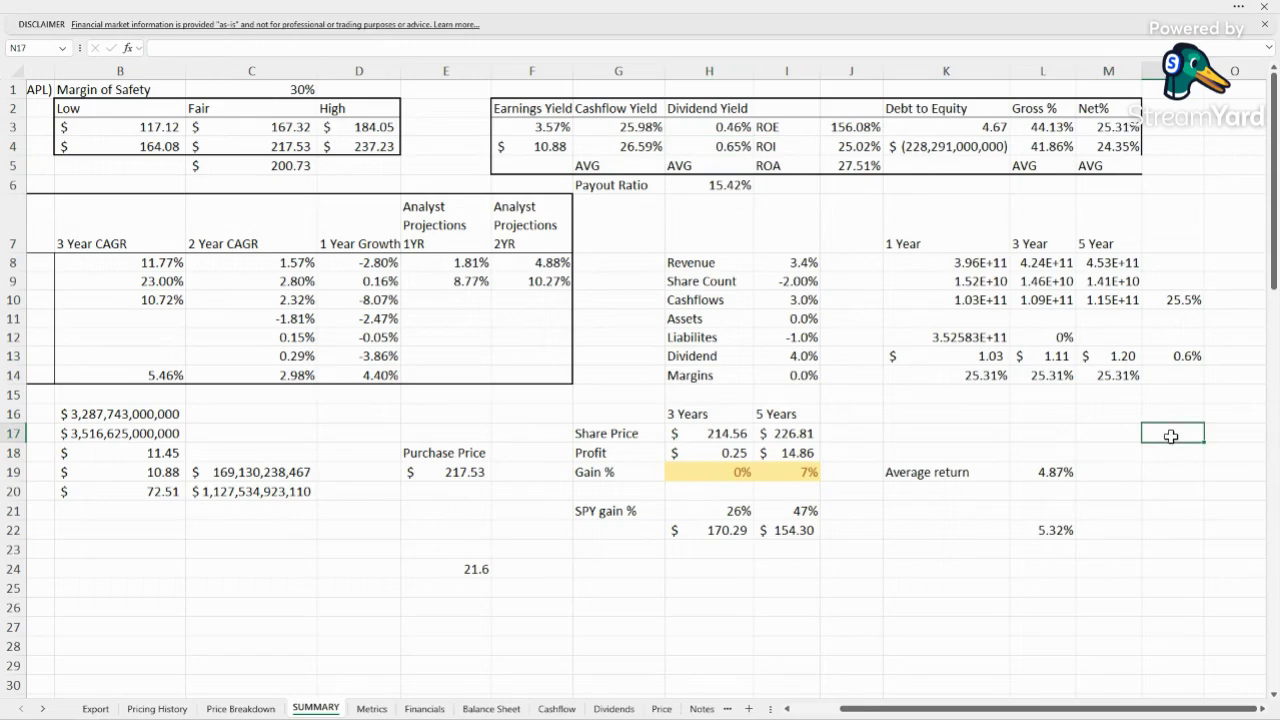
{"action": "left_click", "coordinate": [1166, 375]}
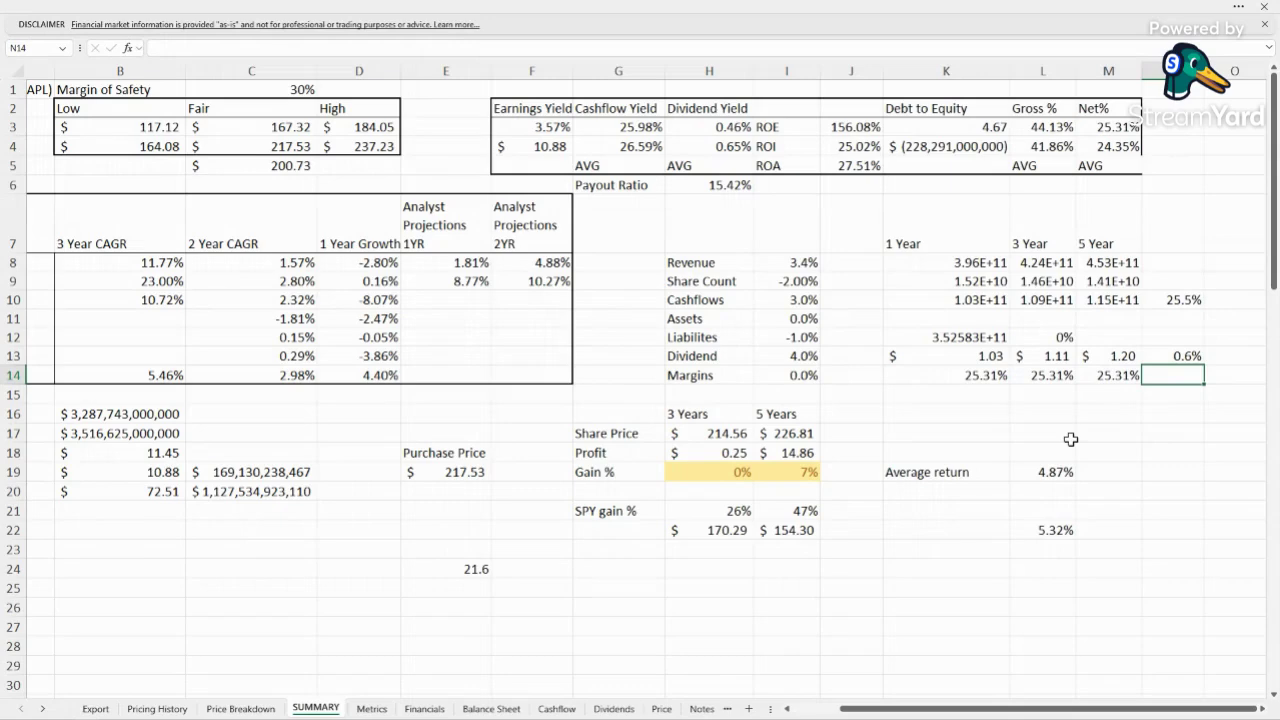
{"action": "scroll", "coordinate": [934, 625], "scroll_direction": "left", "scroll_amount": 1}
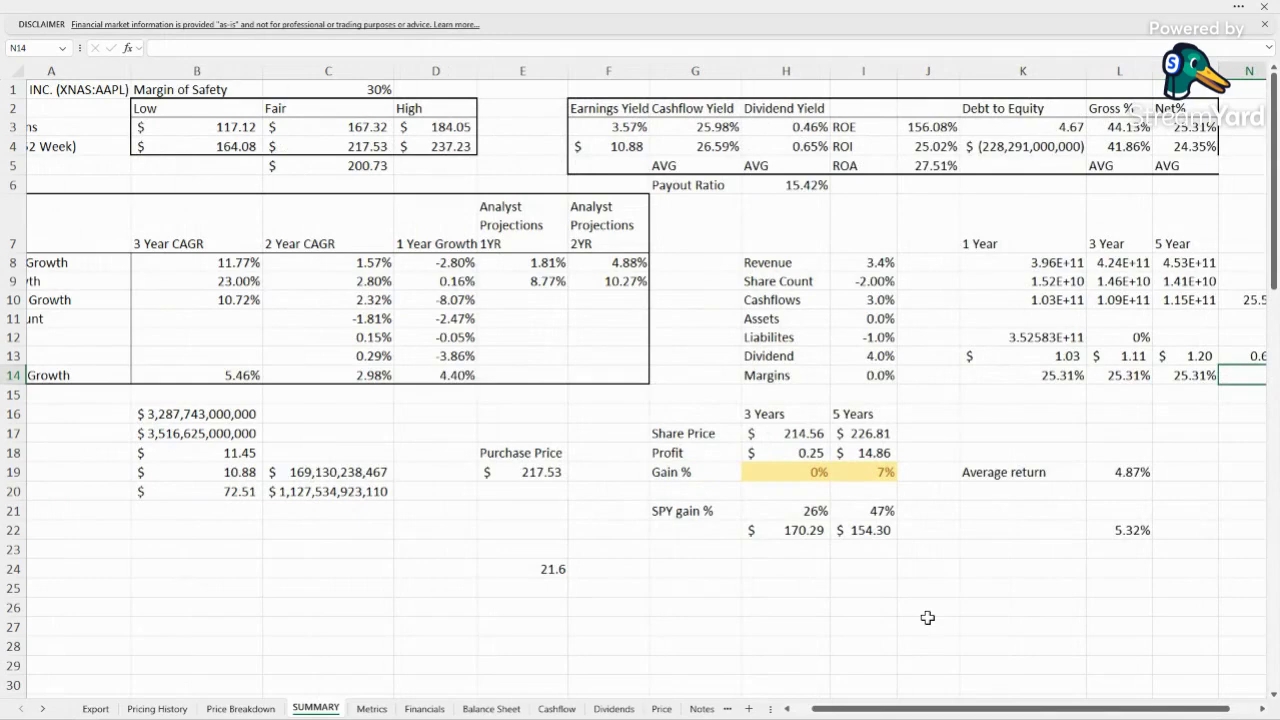
{"action": "left_click_drag", "start_coordinate": [714, 126], "coordinate": [708, 150]}
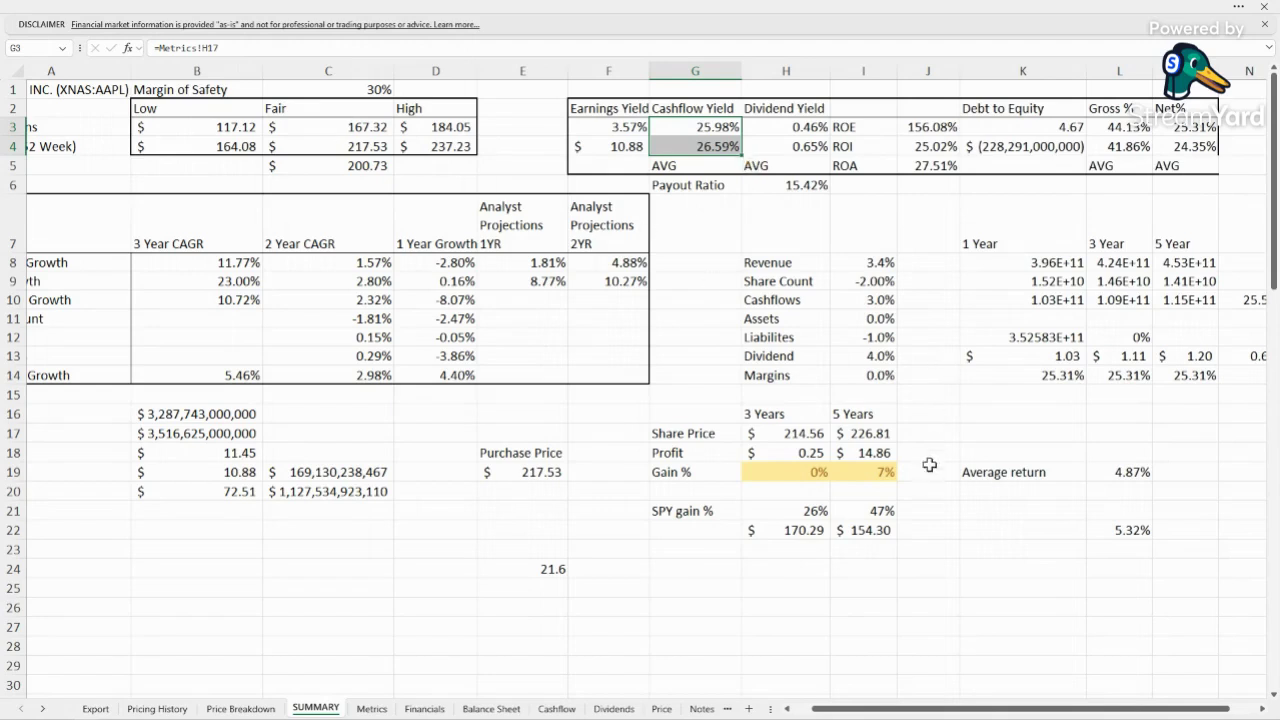
{"action": "left_click", "coordinate": [868, 375]}
{"action": "left_click", "coordinate": [935, 413]}
{"action": "left_click", "coordinate": [848, 373]}
{"action": "left_click", "coordinate": [1157, 145]}
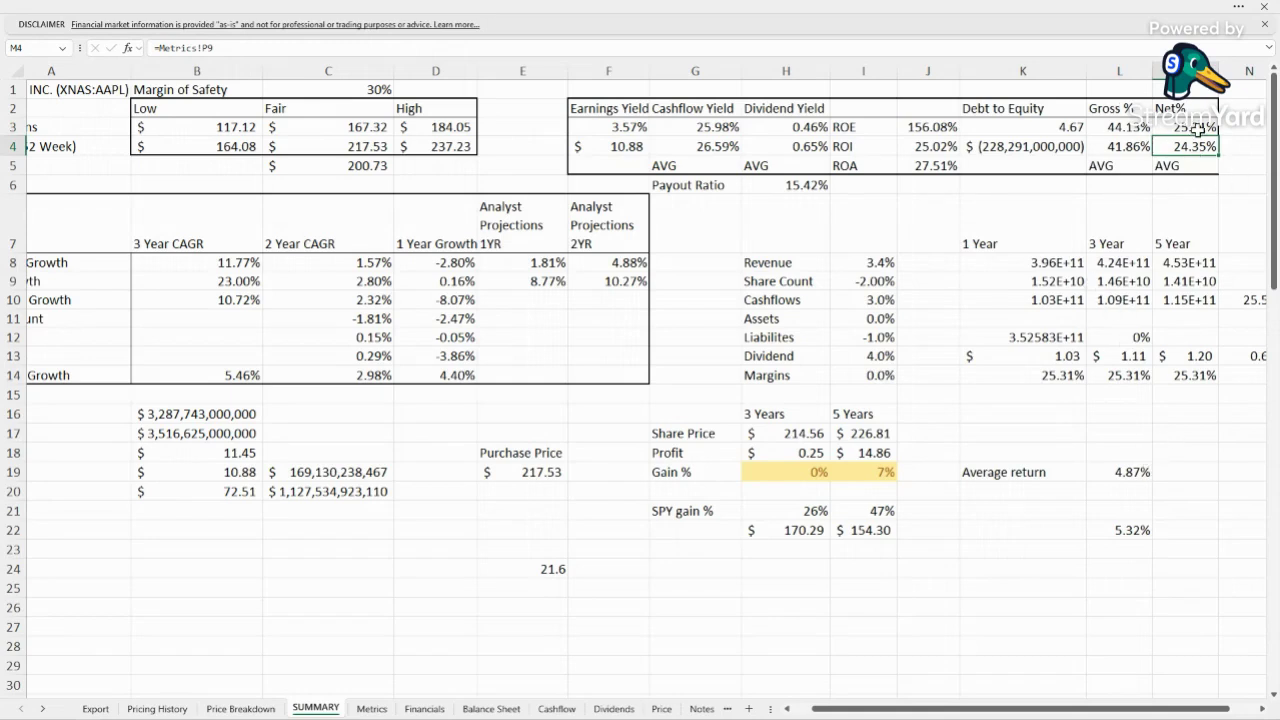
{"action": "left_click", "coordinate": [1200, 468]}
{"action": "left_click", "coordinate": [980, 452]}
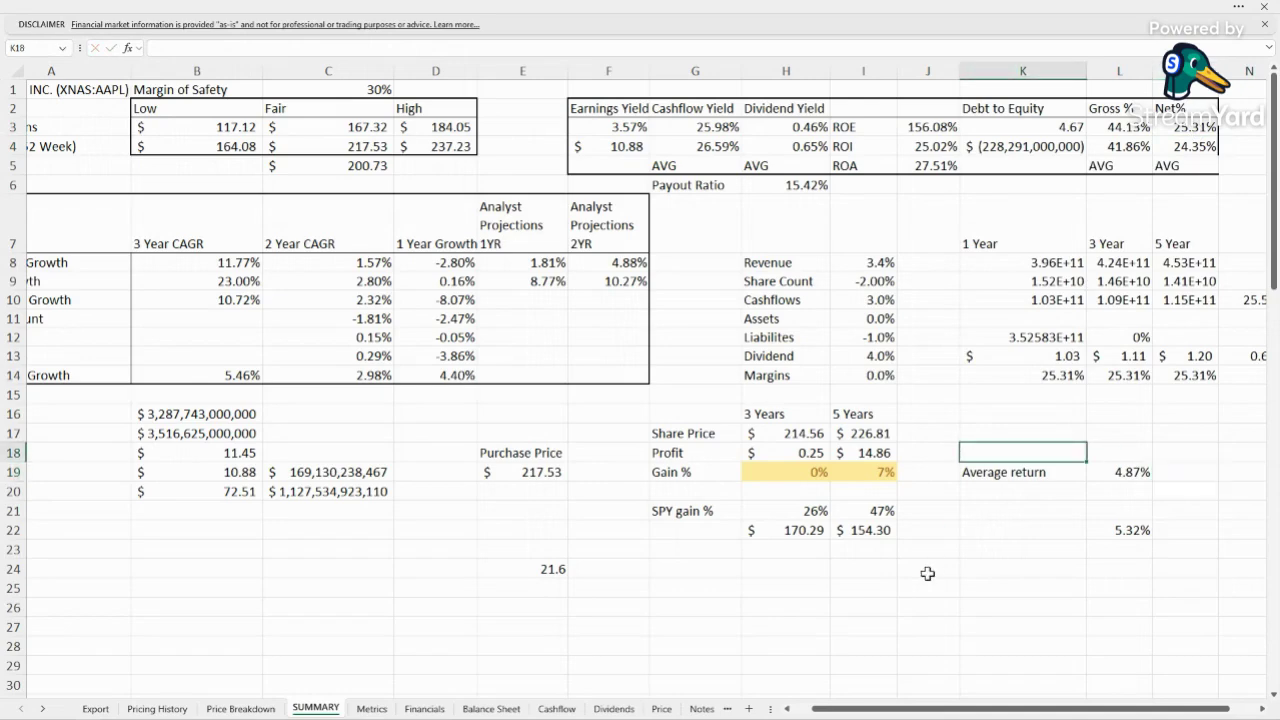
{"action": "left_click", "coordinate": [1130, 472]}
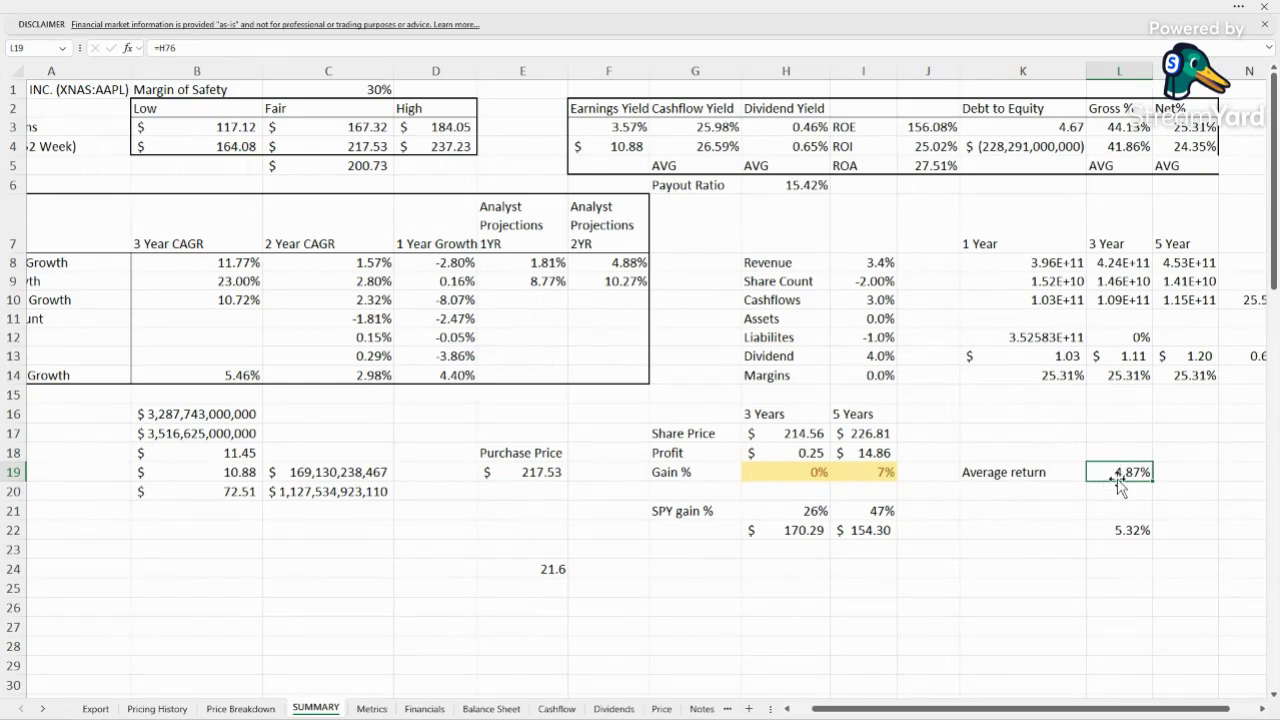
{"action": "left_click", "coordinate": [1140, 533]}
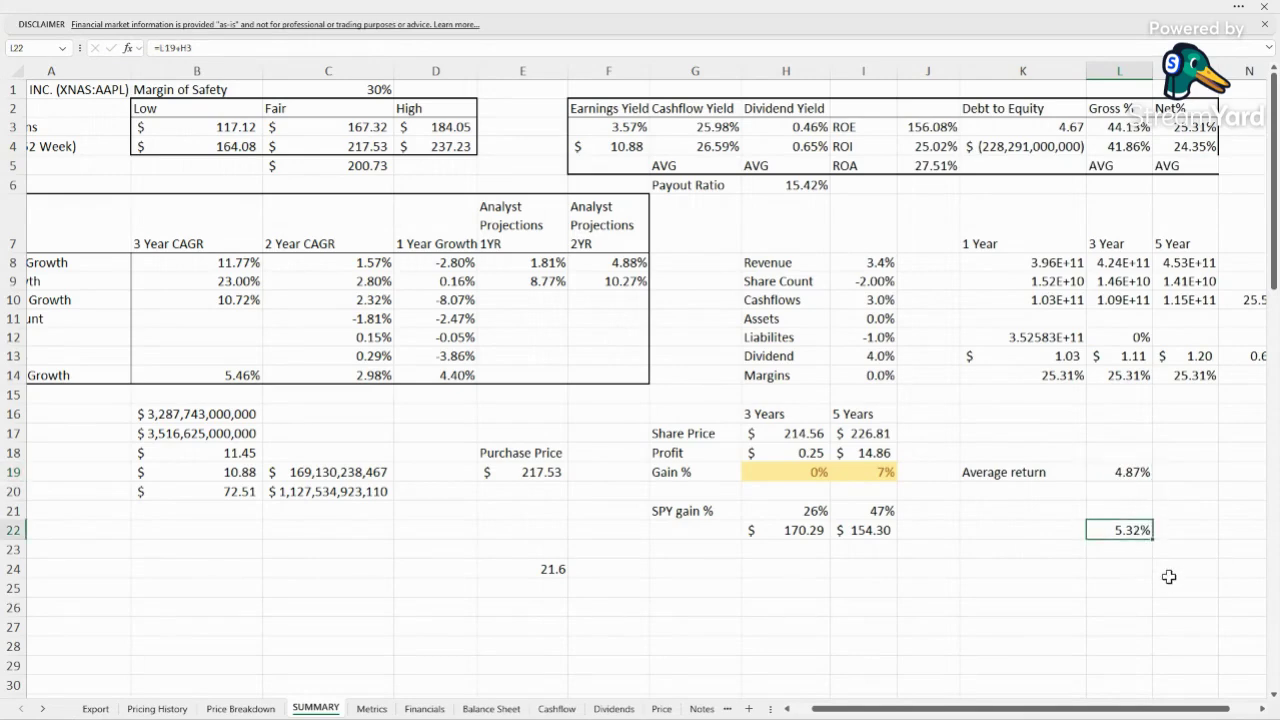
{"action": "left_click_drag", "start_coordinate": [1100, 566], "coordinate": [1144, 426]}
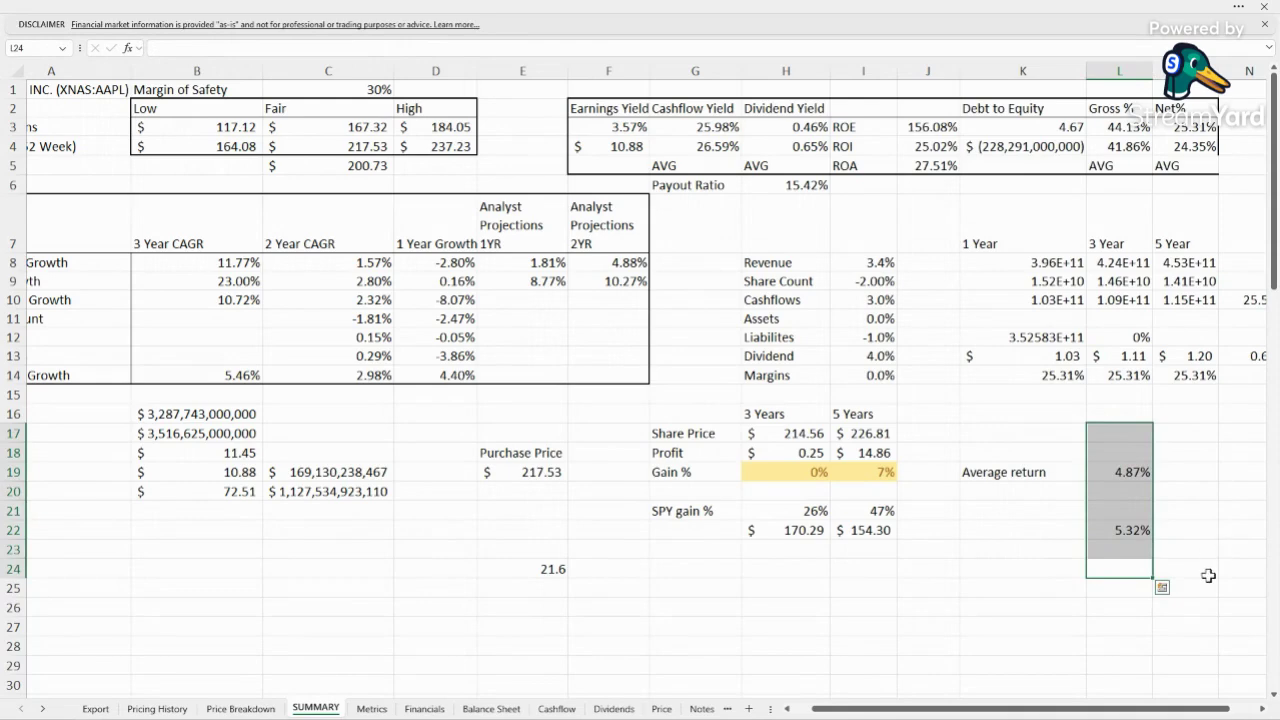
{"action": "left_click", "coordinate": [1137, 626]}
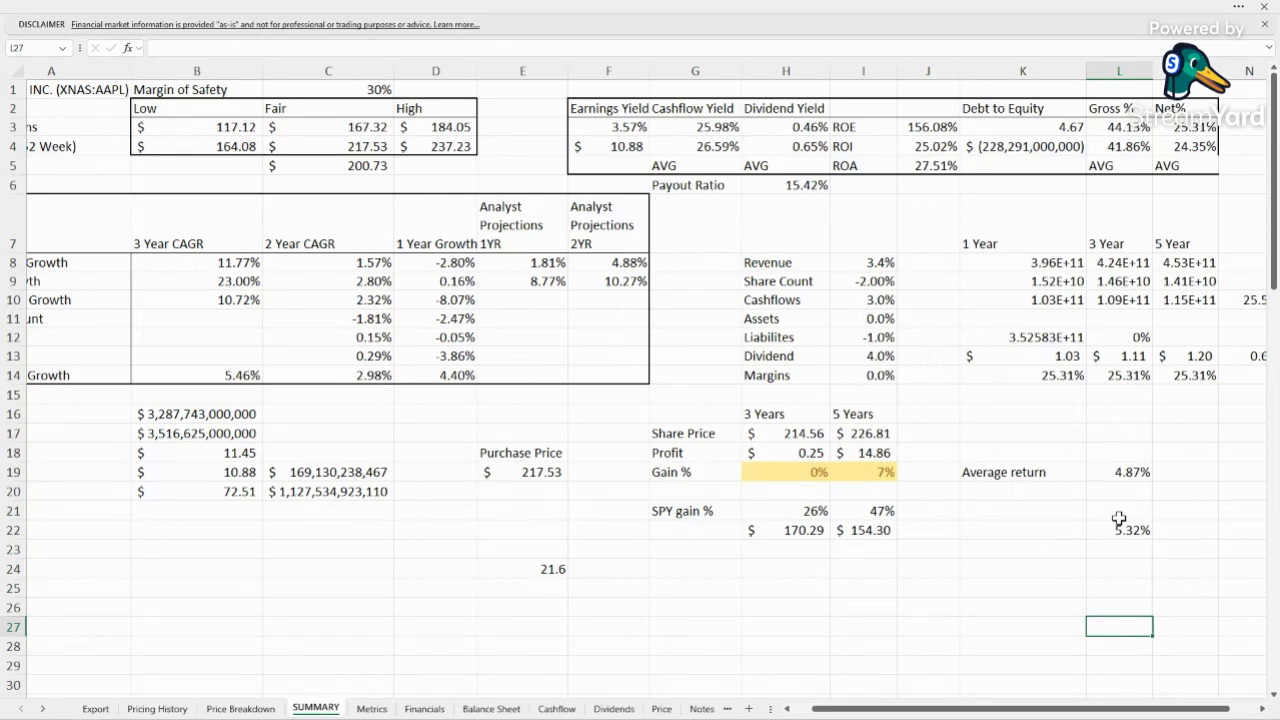
Inspect the DCF formula in C5 and the analyst projections in E8:F9
{"action": "left_click", "coordinate": [358, 166]}
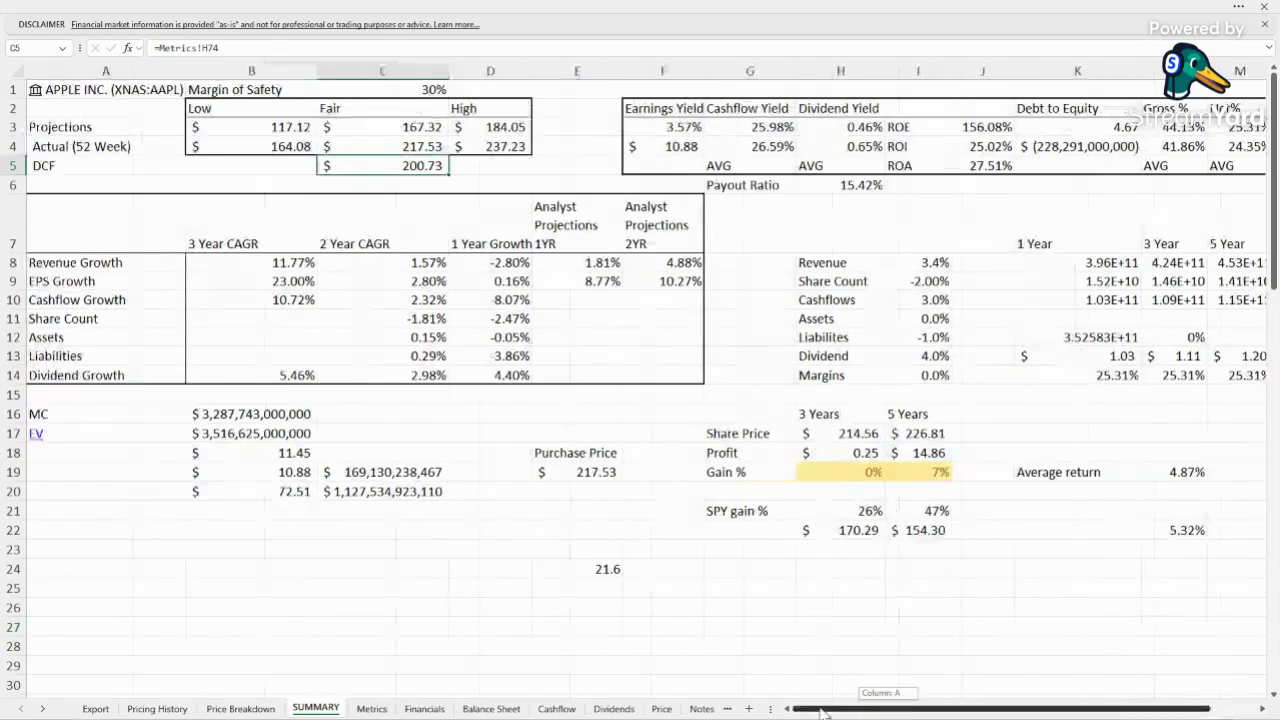
{"action": "scroll", "coordinate": [889, 700], "scroll_direction": "left", "scroll_amount": 2}
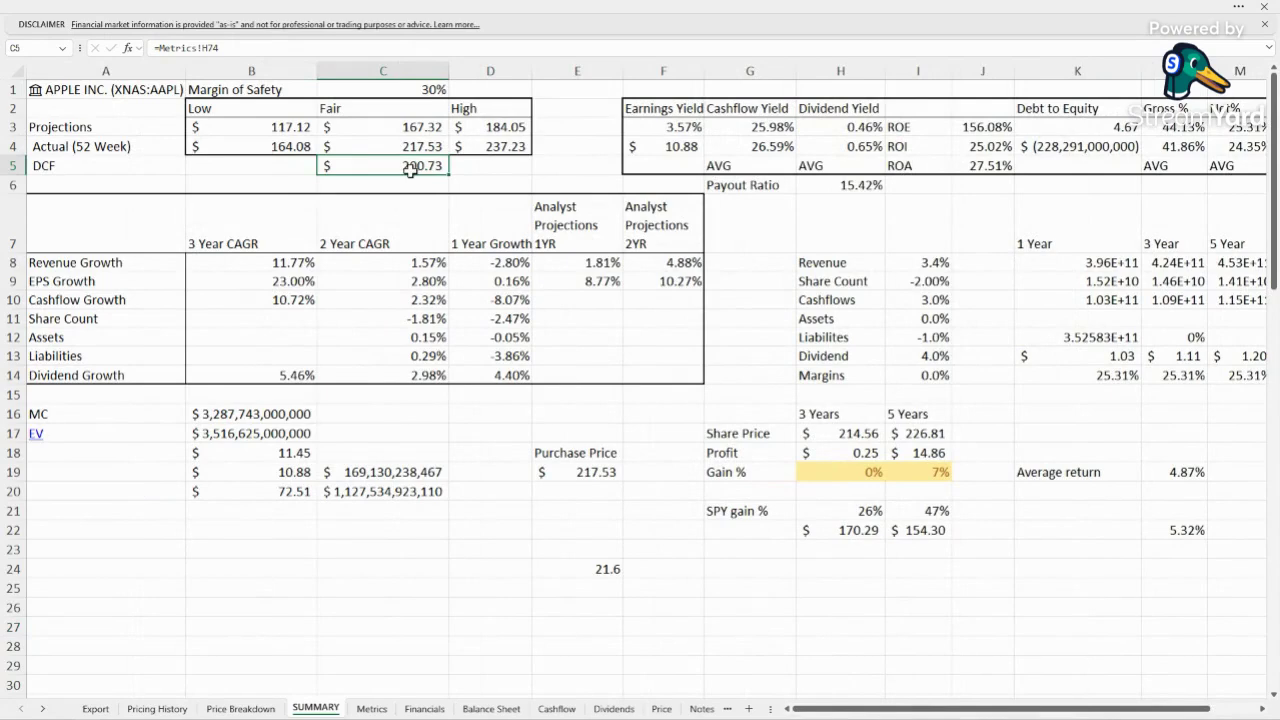
{"action": "double_click", "coordinate": [586, 262]}
{"action": "key", "text": "Return"}
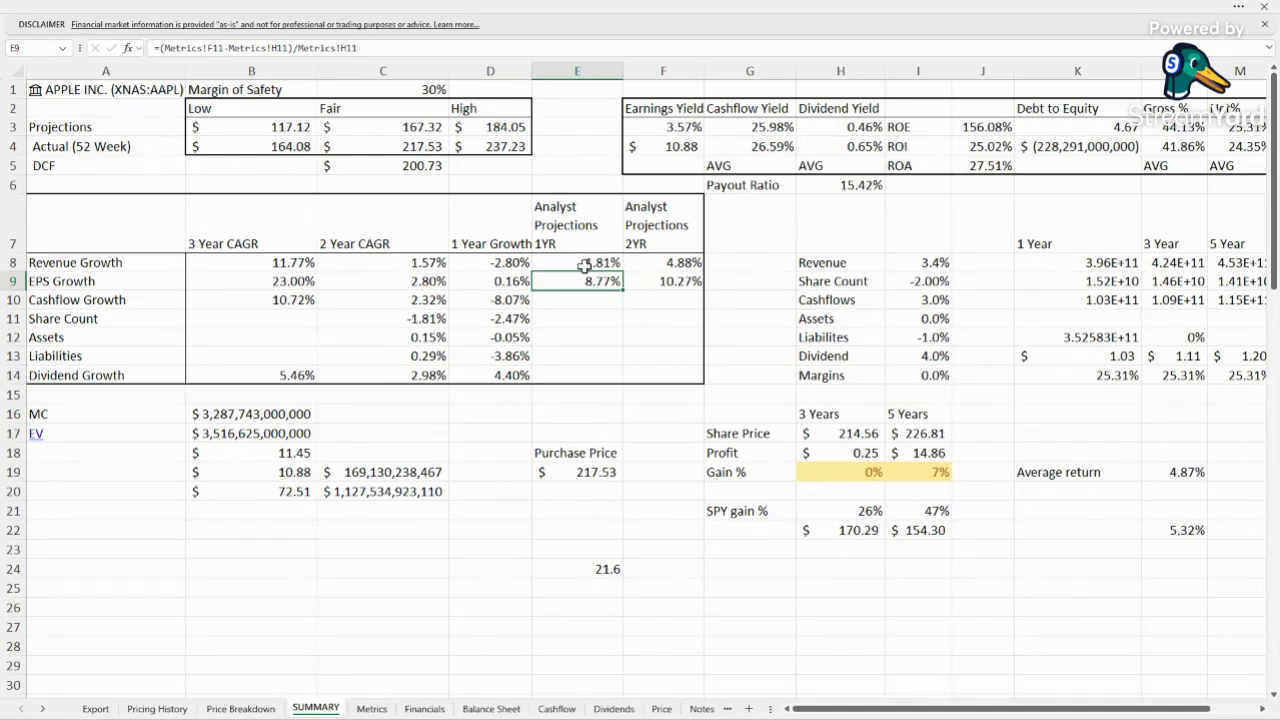
{"action": "left_click_drag", "start_coordinate": [586, 262], "coordinate": [690, 281]}
{"action": "left_click", "coordinate": [785, 281]}
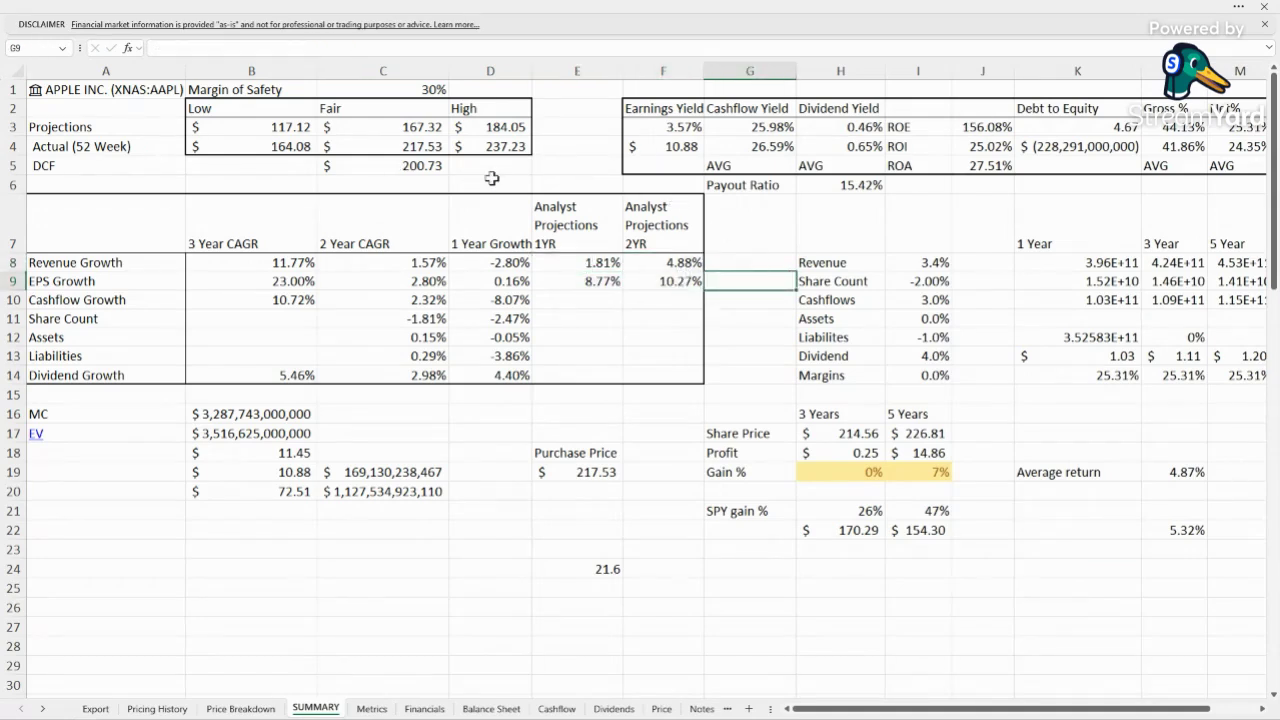
{"action": "left_click", "coordinate": [400, 166]}
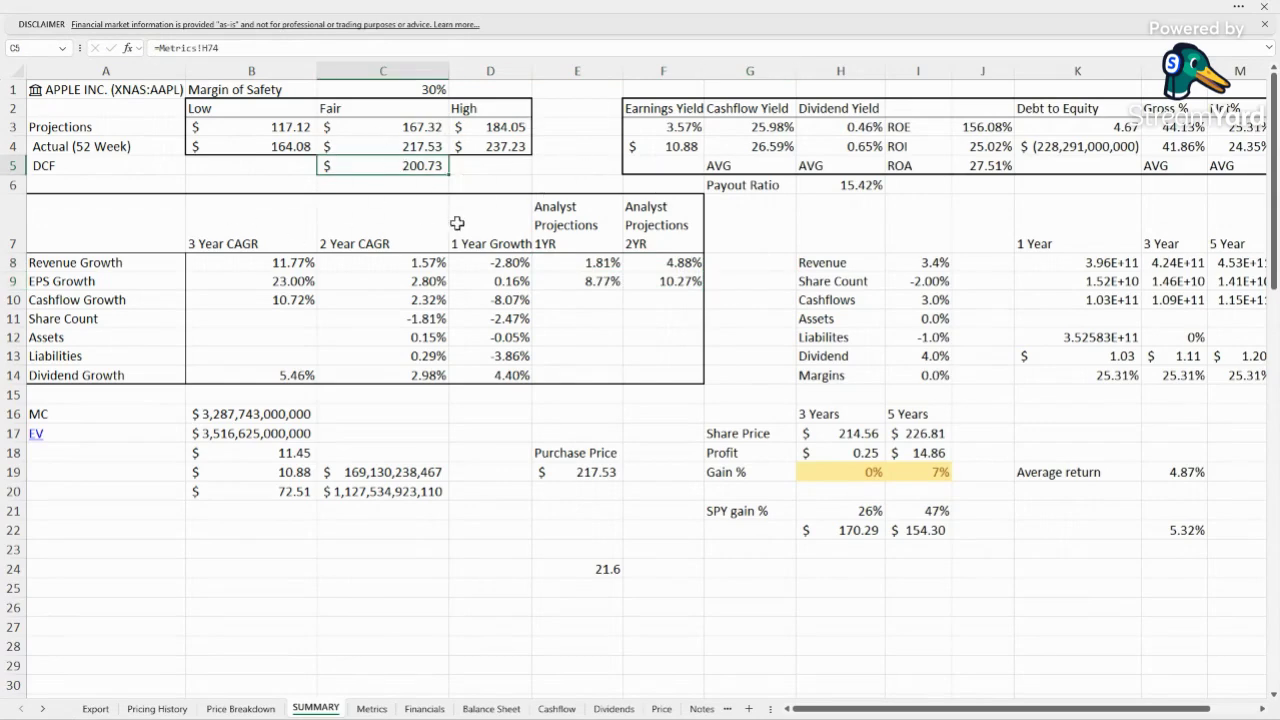
Check the ROA, Debt to Equity and Earnings Yield formulas, then open the Price sheet
{"action": "left_click", "coordinate": [983, 185]}
{"action": "left_click", "coordinate": [986, 164]}
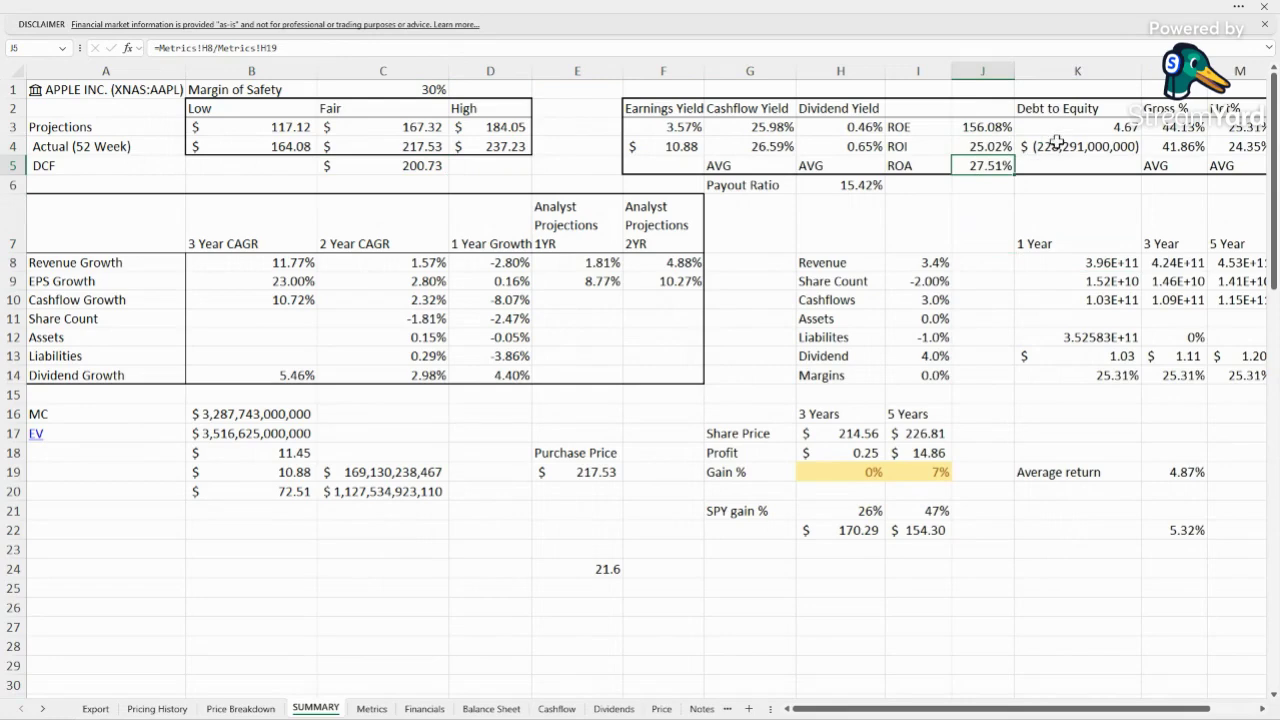
{"action": "left_click", "coordinate": [994, 208]}
{"action": "left_click", "coordinate": [1113, 121]}
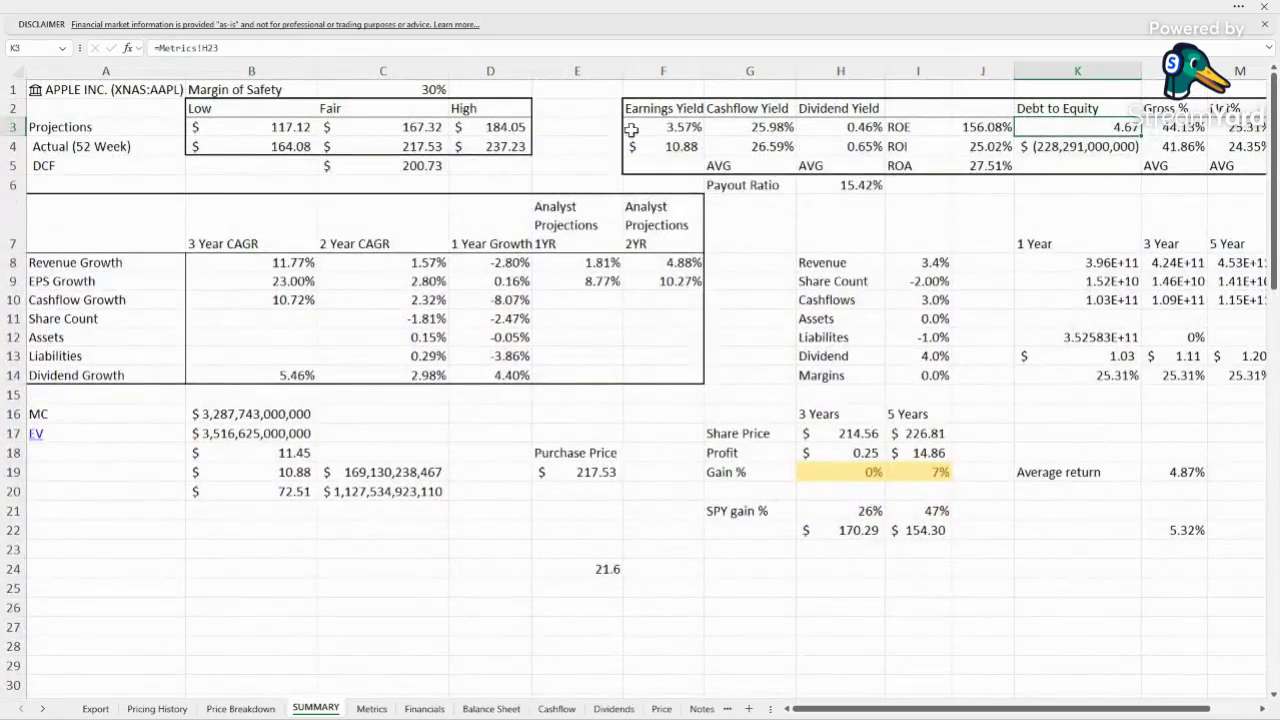
{"action": "left_click", "coordinate": [672, 127]}
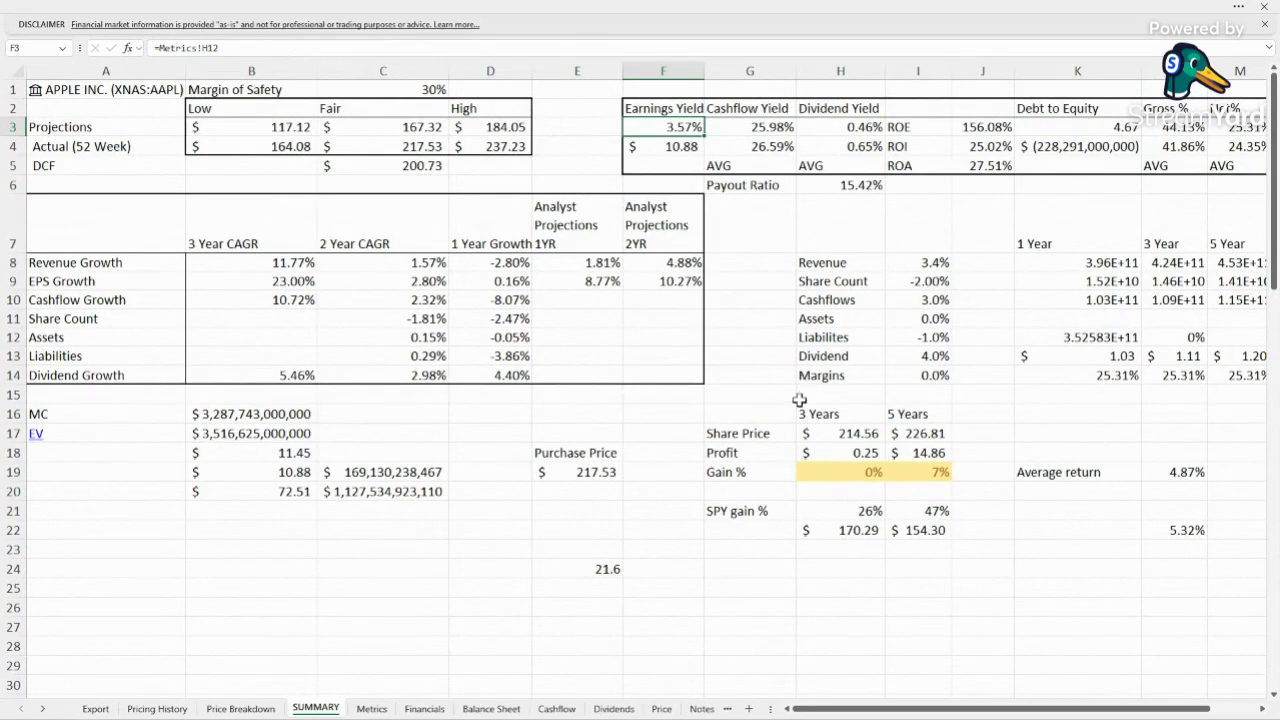
{"action": "left_click", "coordinate": [803, 585]}
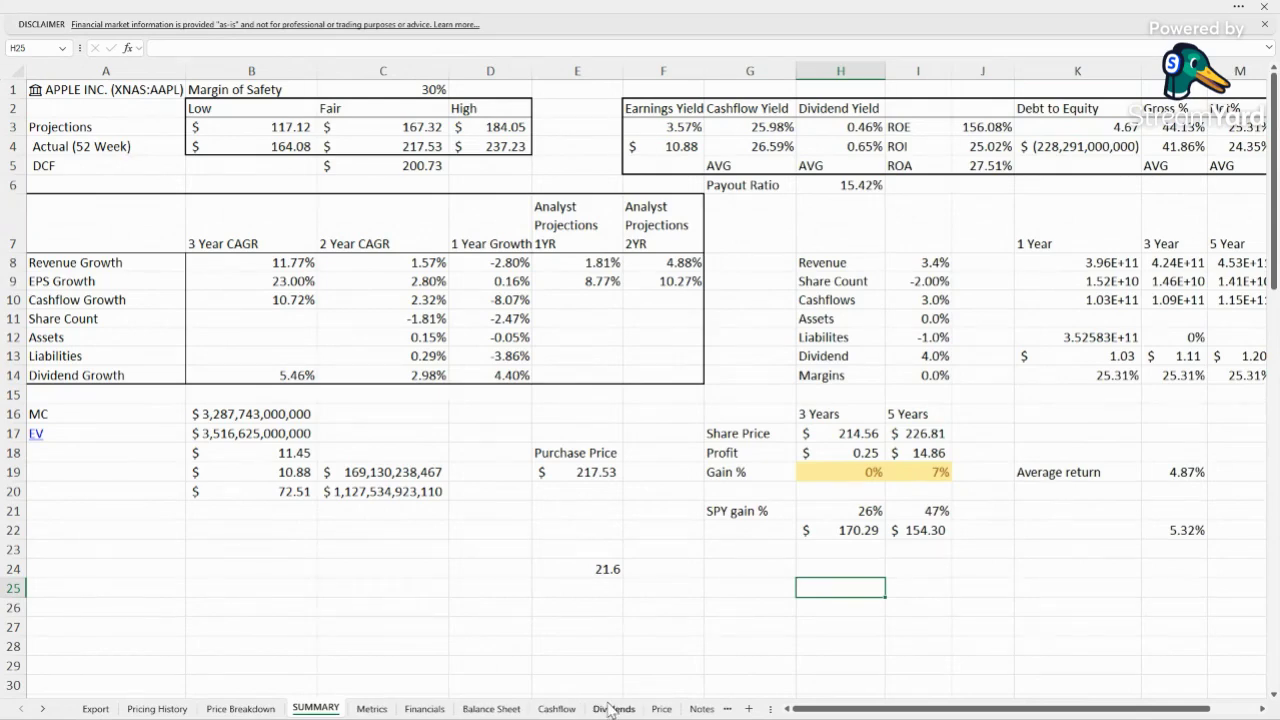
{"action": "left_click", "coordinate": [655, 709]}
{"action": "scroll", "coordinate": [853, 449], "scroll_direction": "down", "scroll_amount": 1}
Scroll down the Price sheet and select its line chart to inspect it
{"action": "scroll", "coordinate": [1190, 485], "scroll_direction": "down", "scroll_amount": 1}
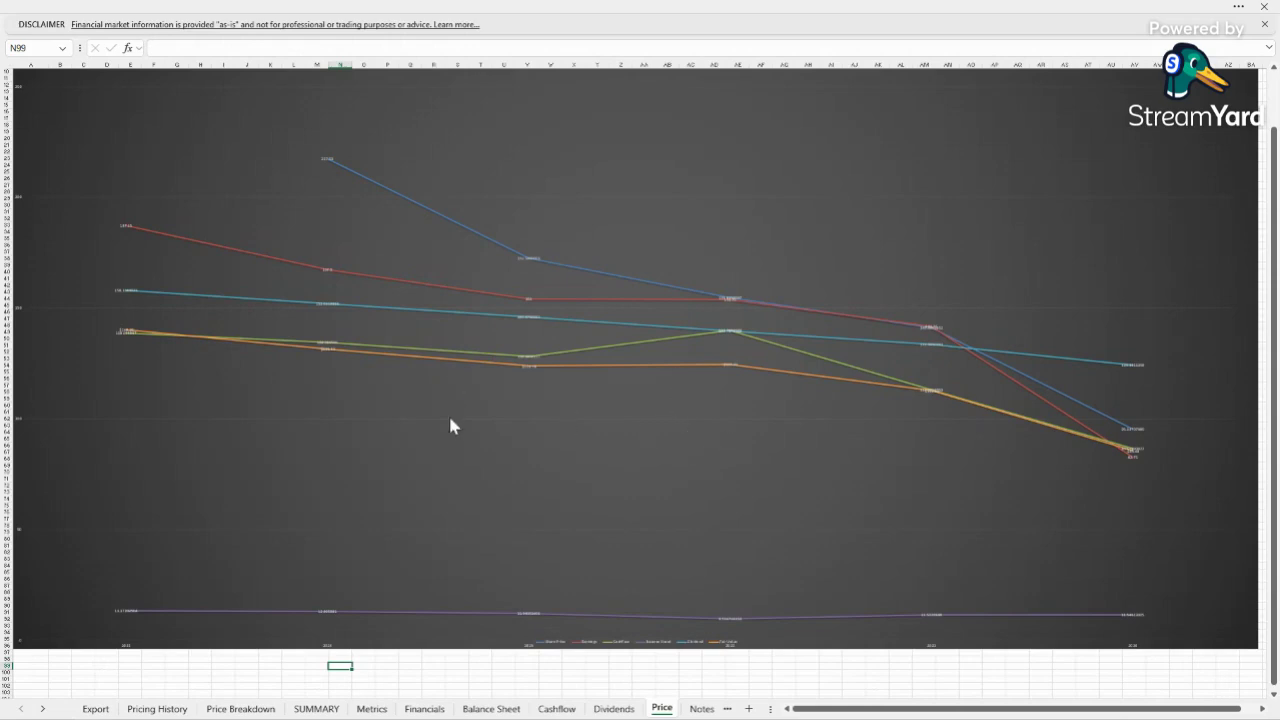
{"action": "left_click", "coordinate": [367, 455]}
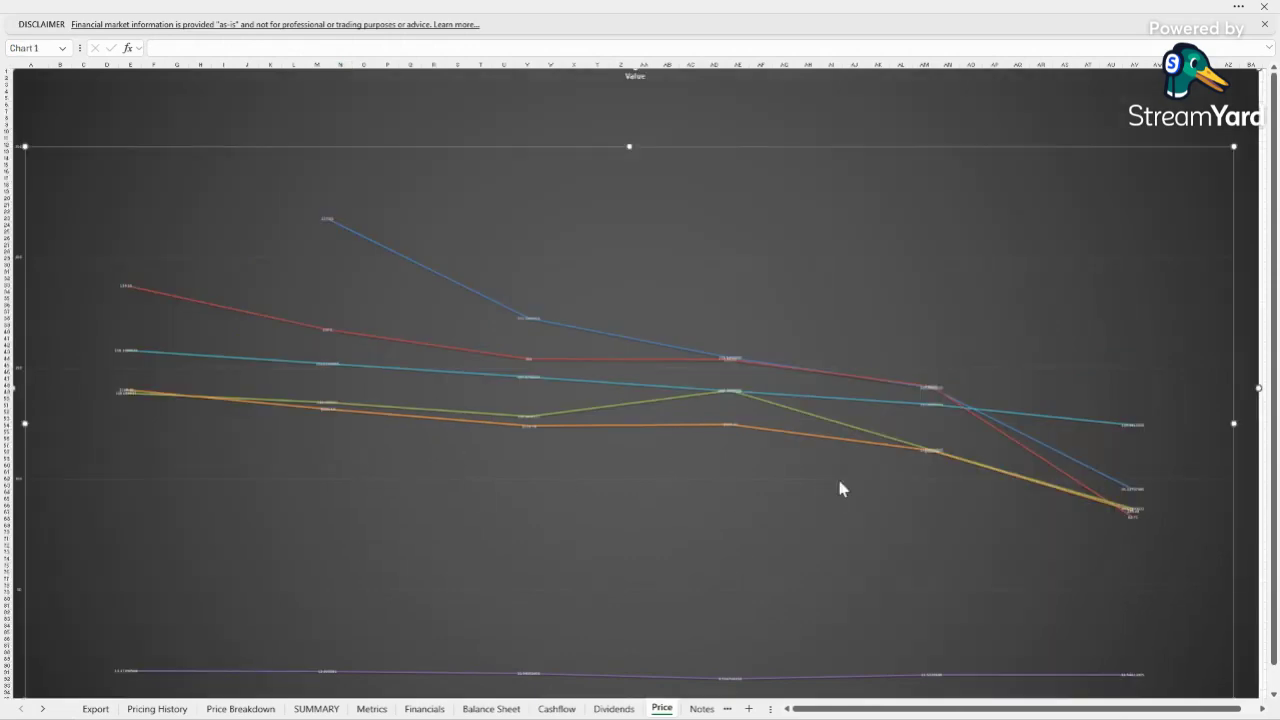
{"action": "scroll", "coordinate": [900, 455], "scroll_direction": "down", "scroll_amount": 1}
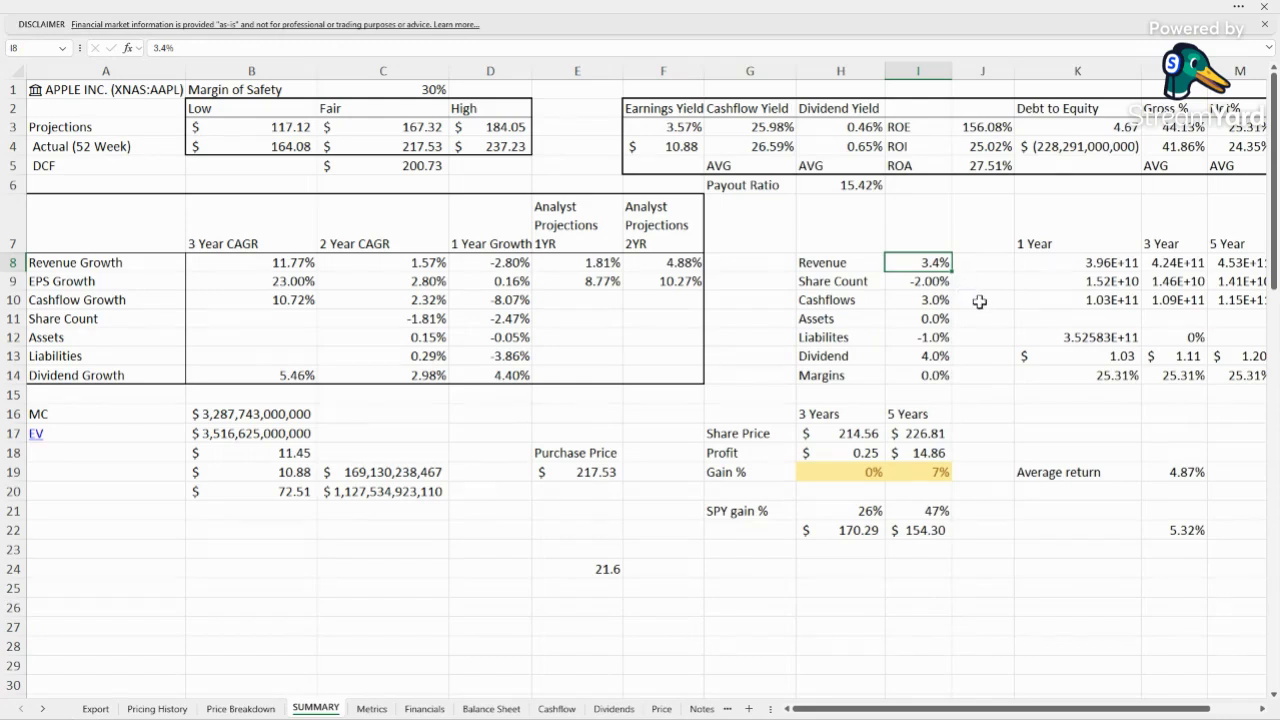
Set revenue growth to 4.9% and share count growth to -2.50%
{"action": "type", "text": "4.9"}
{"action": "key", "text": "Return"}
{"action": "key", "text": "Up"}
{"action": "key", "text": "Left"}
{"action": "key", "text": "Left"}
{"action": "key", "text": "Left"}
{"action": "key", "text": "Left"}
{"action": "key", "text": "Right"}
{"action": "key", "text": "Left"}
{"action": "key", "text": "Left"}
{"action": "key", "text": "Left"}
{"action": "key", "text": "Left"}
{"action": "key", "text": "Right"}
{"action": "key", "text": "Right"}
{"action": "key", "text": "Right"}
{"action": "key", "text": "Right"}
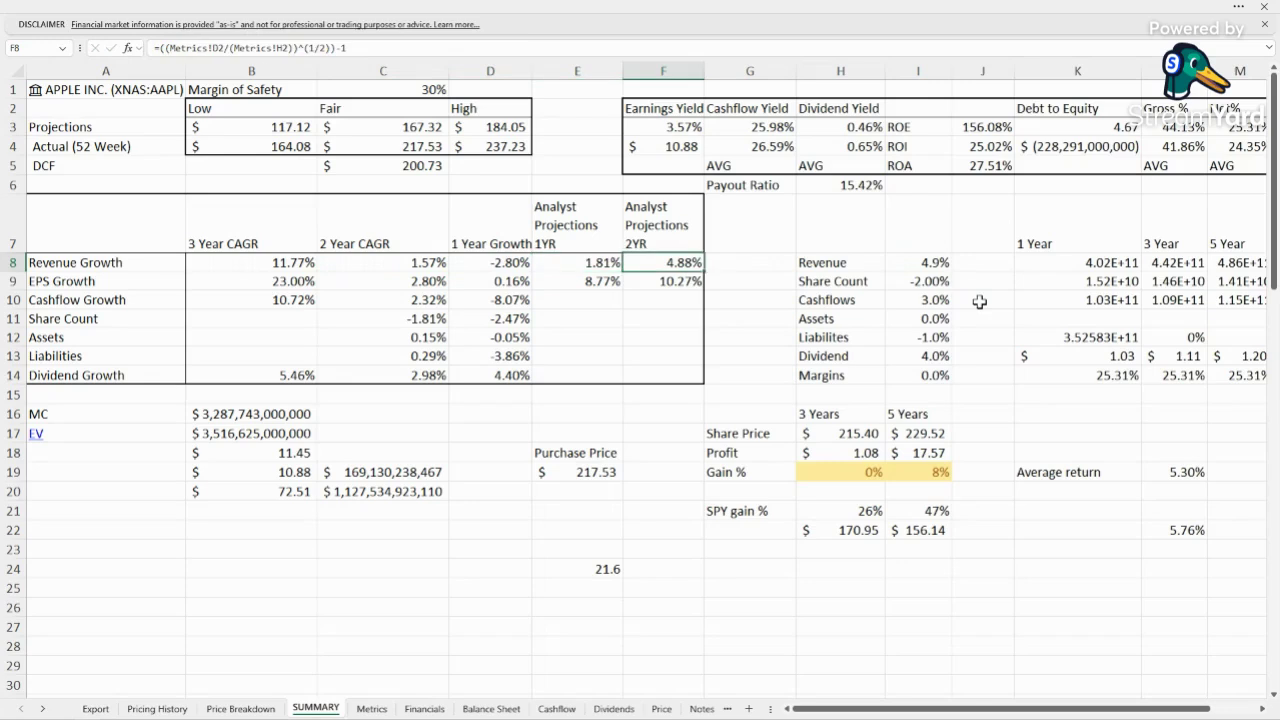
{"action": "key", "text": "Right"}
{"action": "key", "text": "Right"}
{"action": "key", "text": "Right"}
{"action": "key", "text": "Down"}
{"action": "type", "text": "-2.5"}
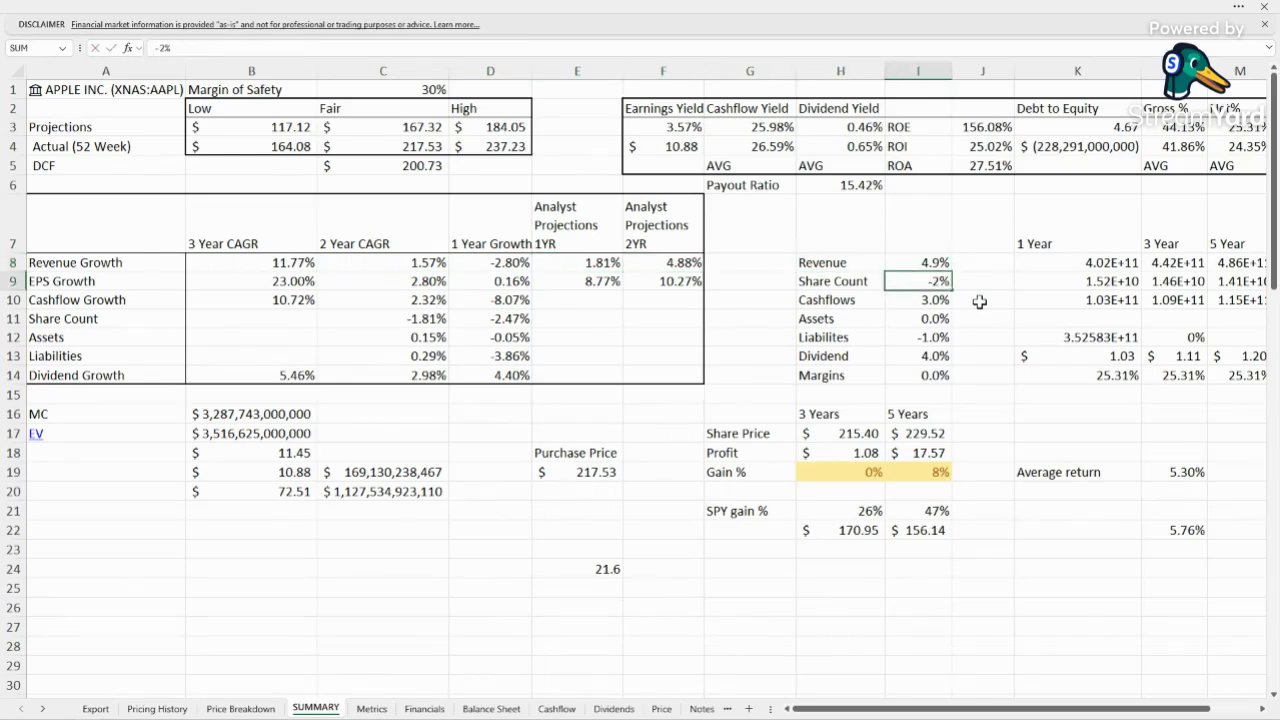
{"action": "key", "text": "Return"}
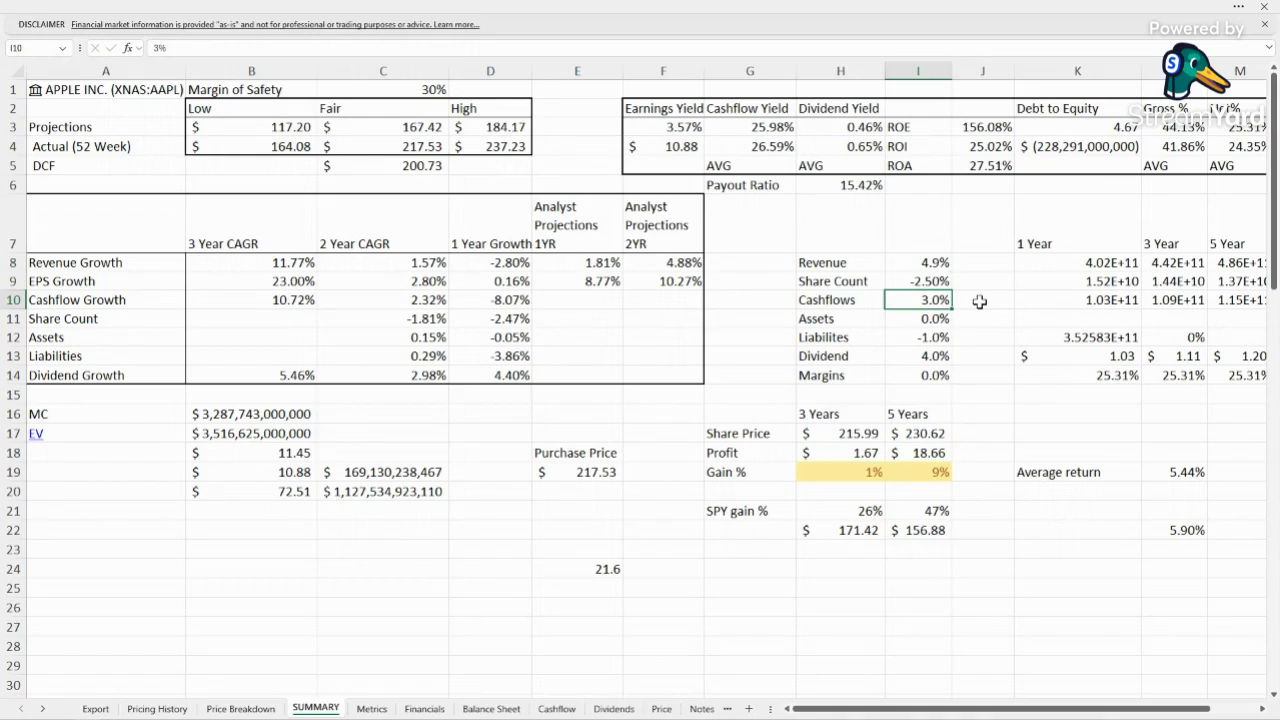
Enter growth of 4.9% cashflows, 0.2% assets, -3.85% liabilities, 5% dividend and 1% margins
{"action": "type", "text": "4.9"}
{"action": "key", "text": "Return"}
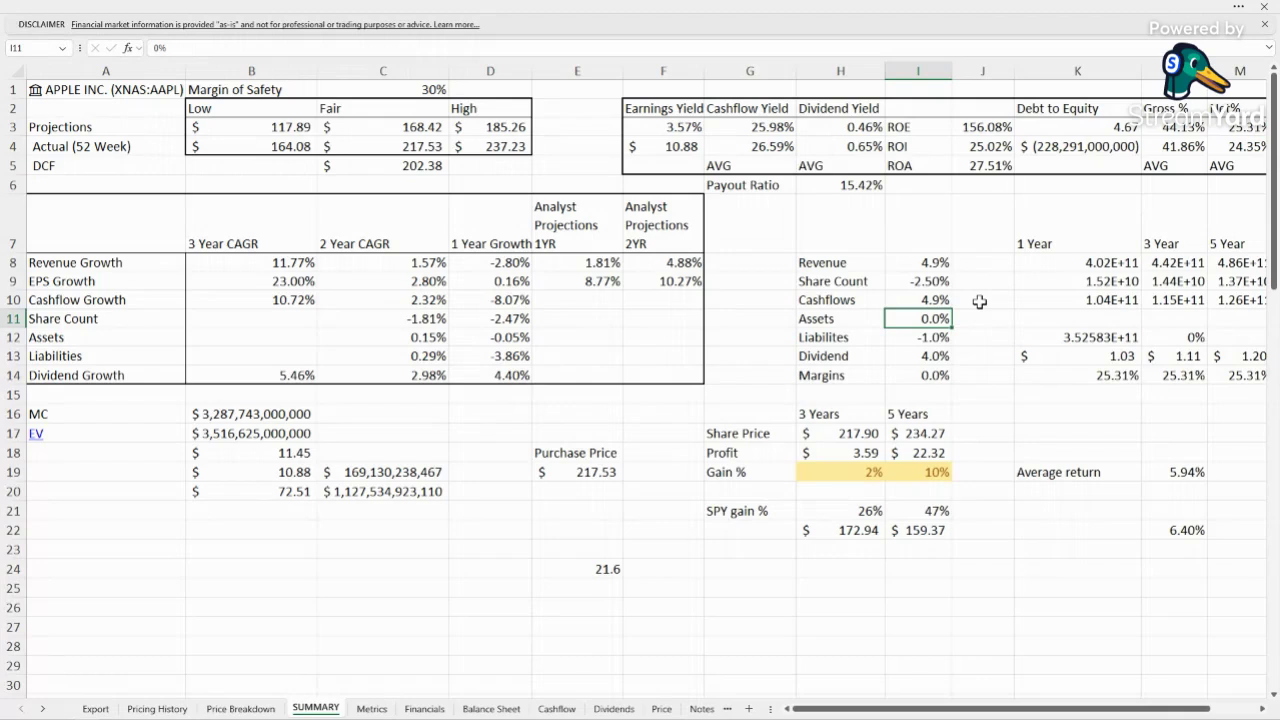
{"action": "type", "text": "0.2"}
{"action": "key", "text": "Return"}
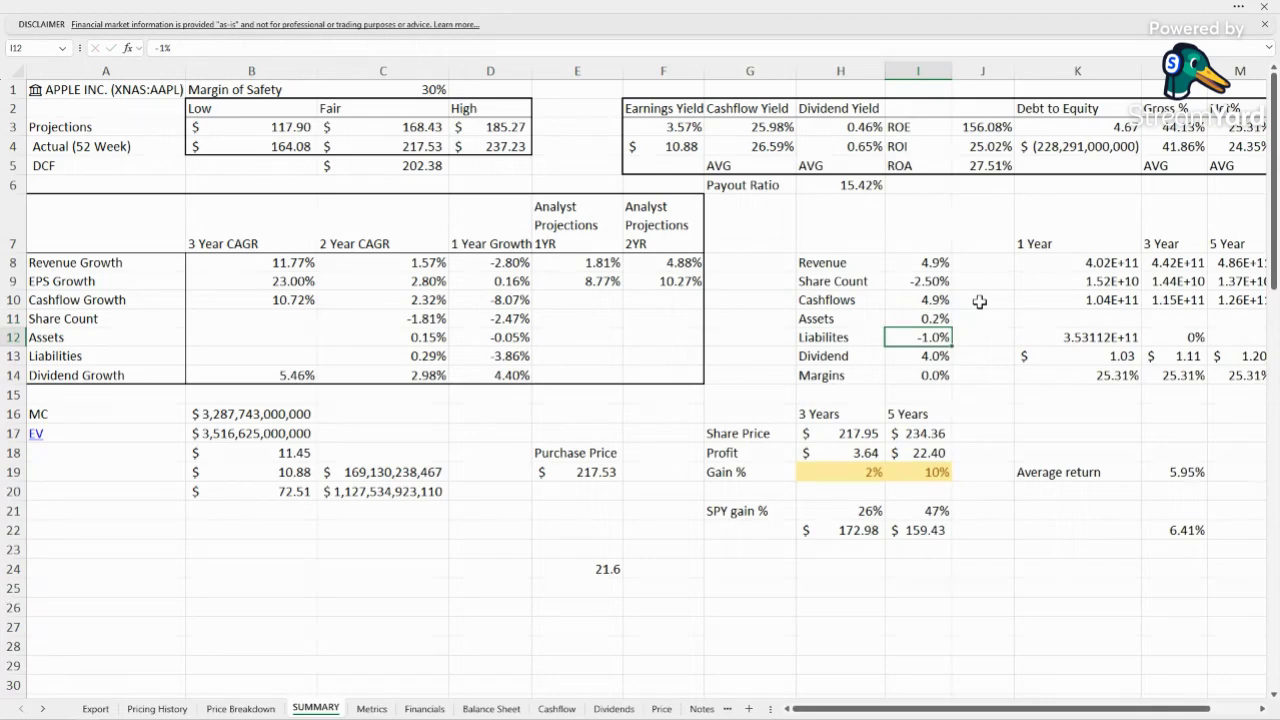
{"action": "type", "text": "-"}
{"action": "type", "text": "3.8"}
{"action": "type", "text": "5"}
{"action": "key", "text": "Return"}
{"action": "type", "text": "5"}
{"action": "key", "text": "Return"}
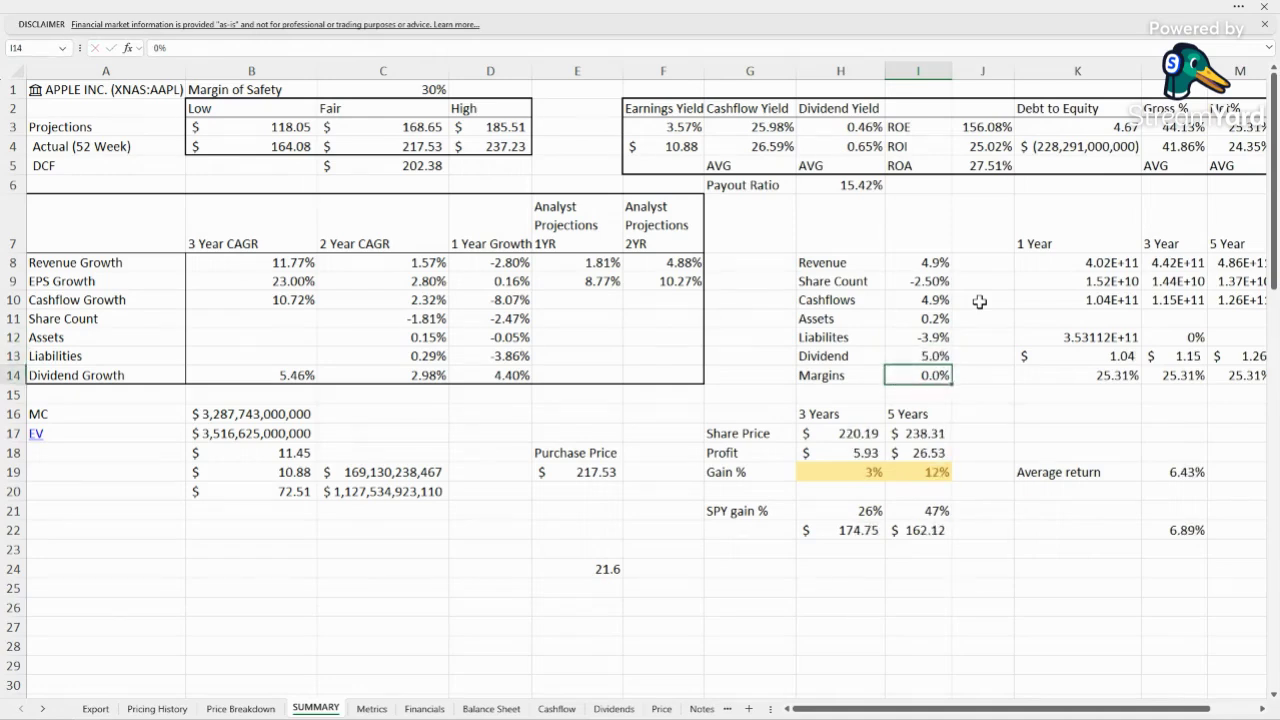
{"action": "type", "text": "1"}
{"action": "key", "text": "Return"}
{"action": "key", "text": "Return"}
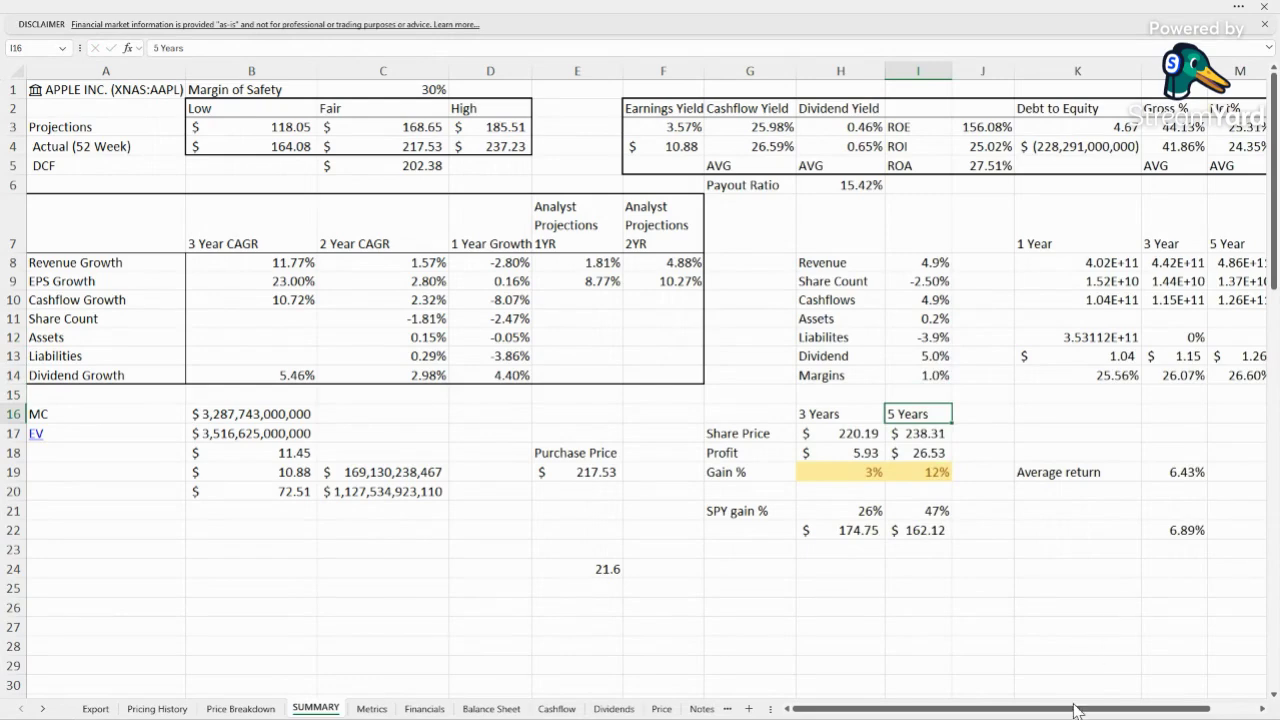
{"action": "left_click_drag", "start_coordinate": [1079, 710], "coordinate": [1113, 710]}
{"action": "left_click_drag", "start_coordinate": [1086, 468], "coordinate": [1080, 528]}
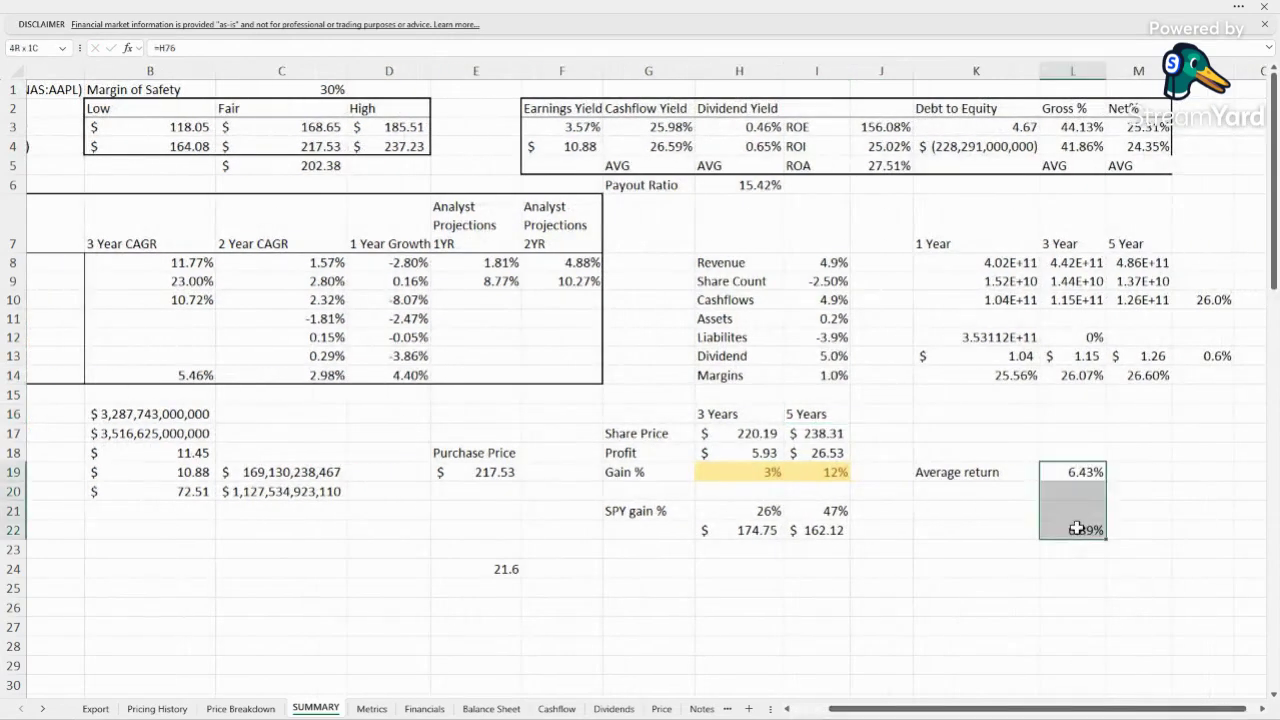
{"action": "left_click", "coordinate": [1077, 528]}
{"action": "left_click", "coordinate": [1074, 555]}
{"action": "left_click", "coordinate": [1080, 528]}
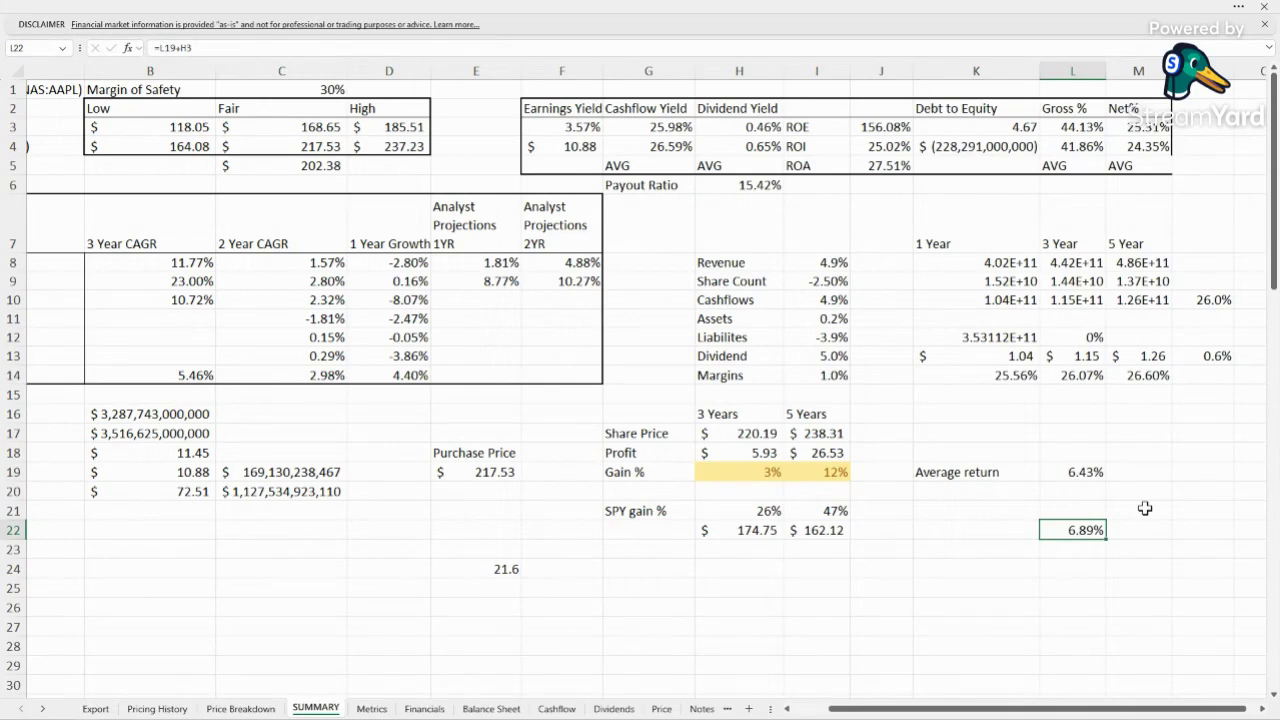
{"action": "double_click", "coordinate": [1084, 530]}
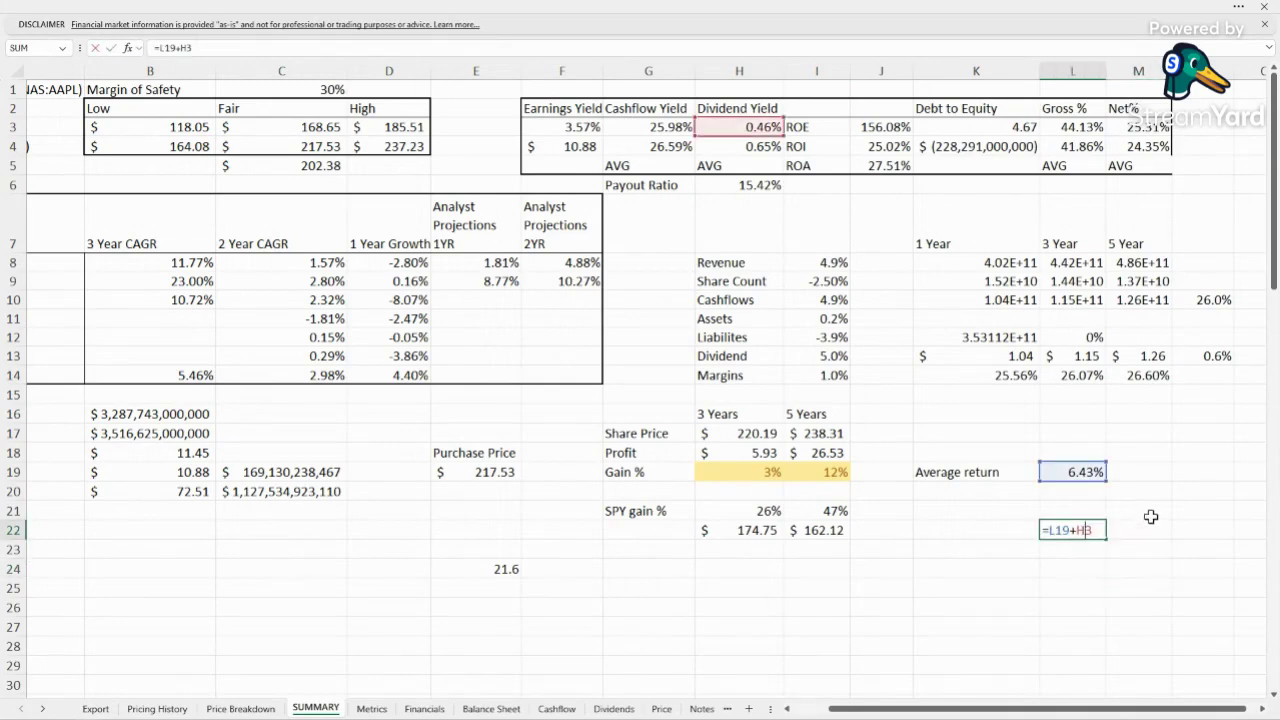
{"action": "key", "text": "Return"}
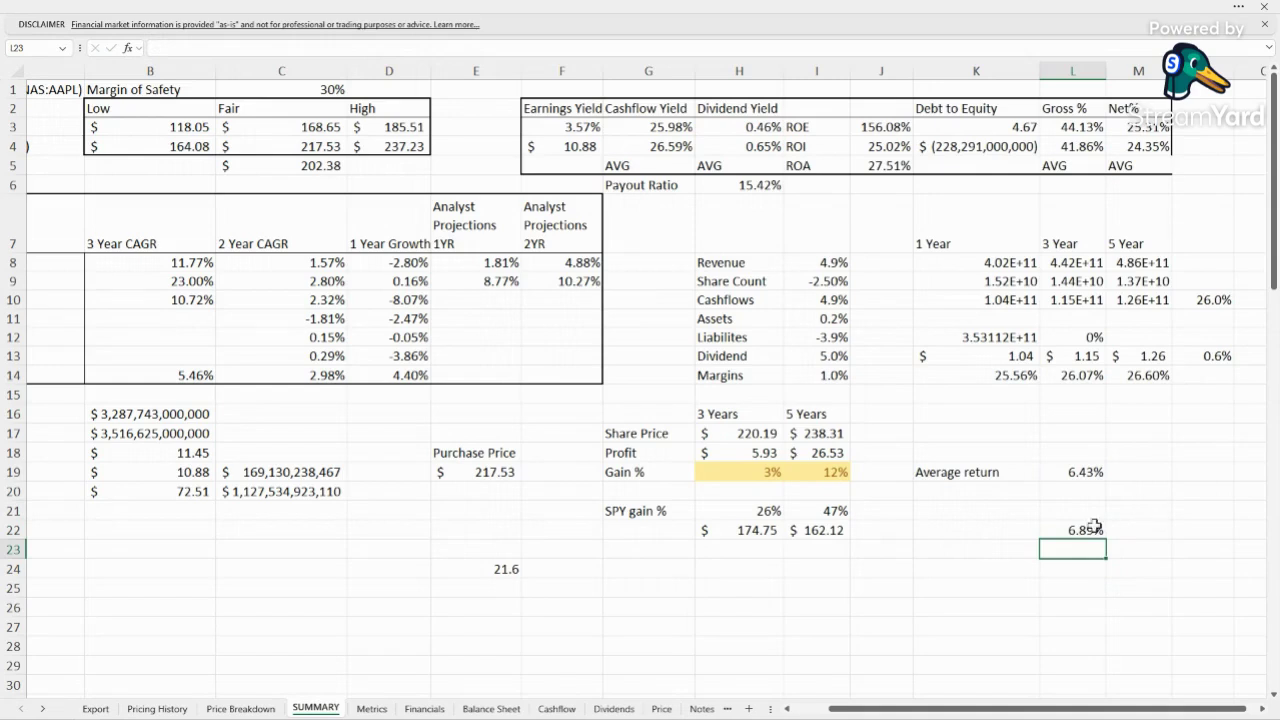
{"action": "left_click", "coordinate": [1161, 529]}
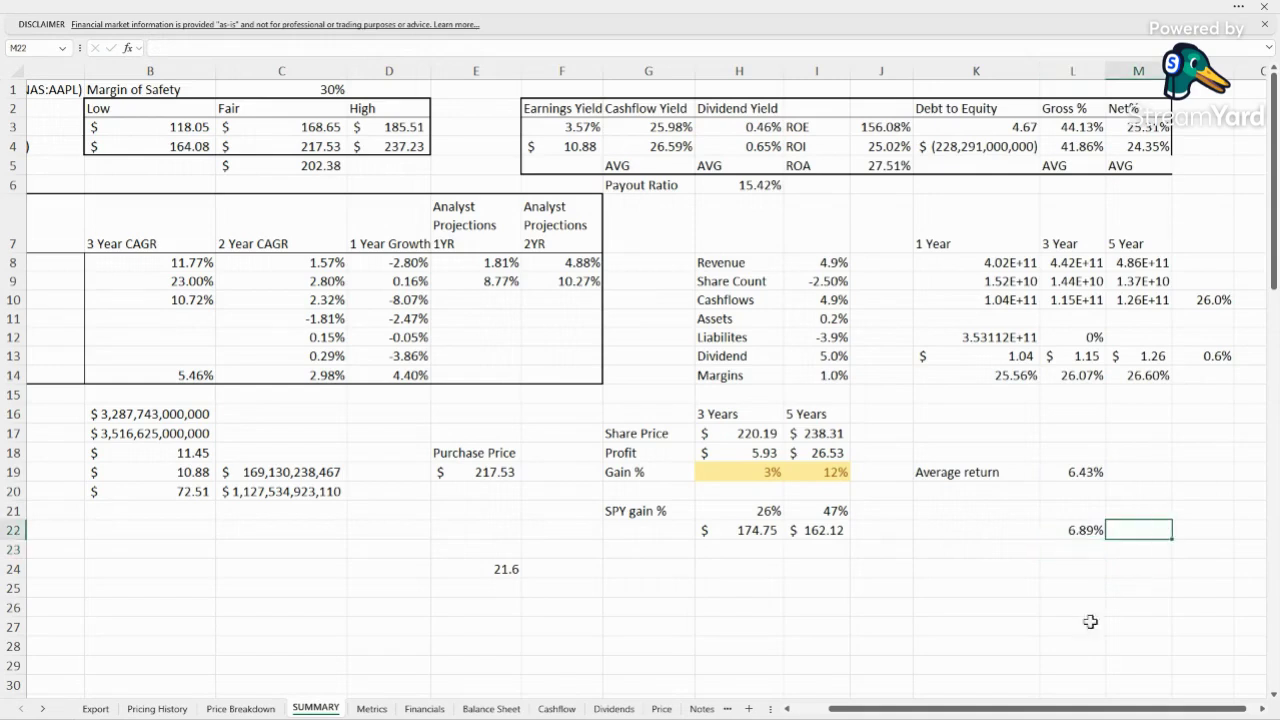
{"action": "left_click_drag", "start_coordinate": [971, 710], "coordinate": [903, 712]}
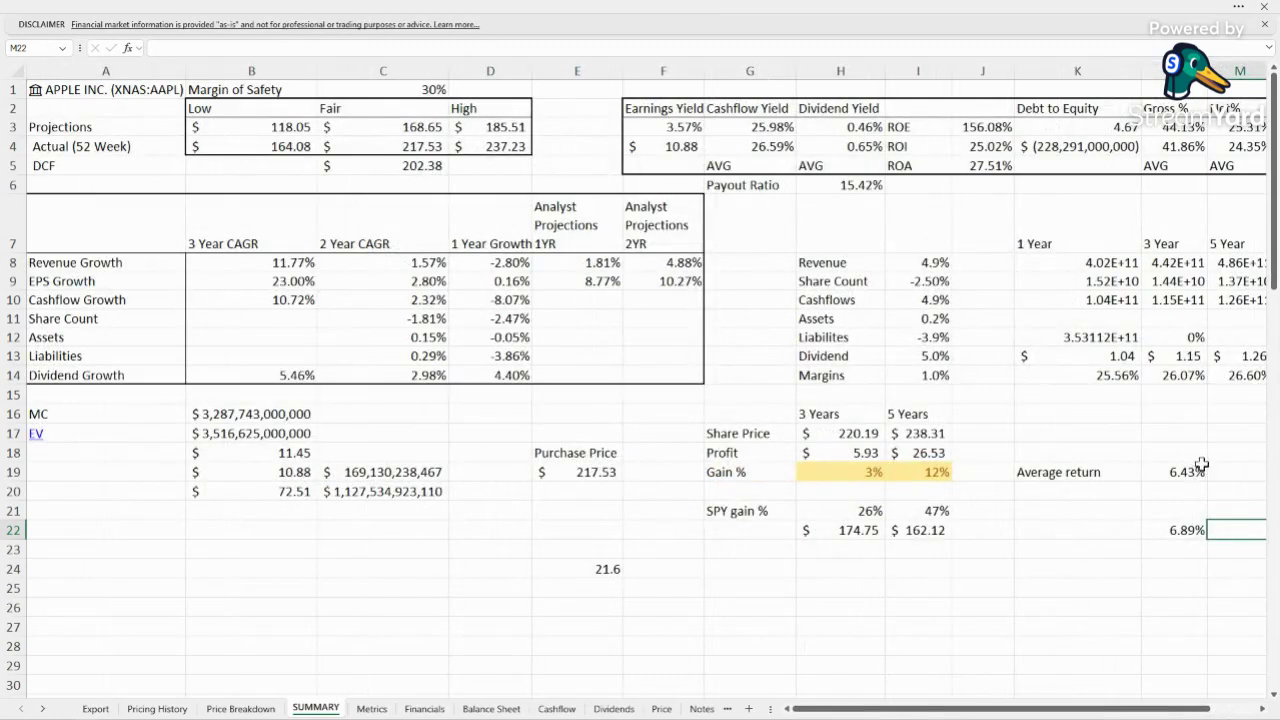
{"action": "left_click", "coordinate": [1186, 510]}
{"action": "left_click", "coordinate": [610, 468]}
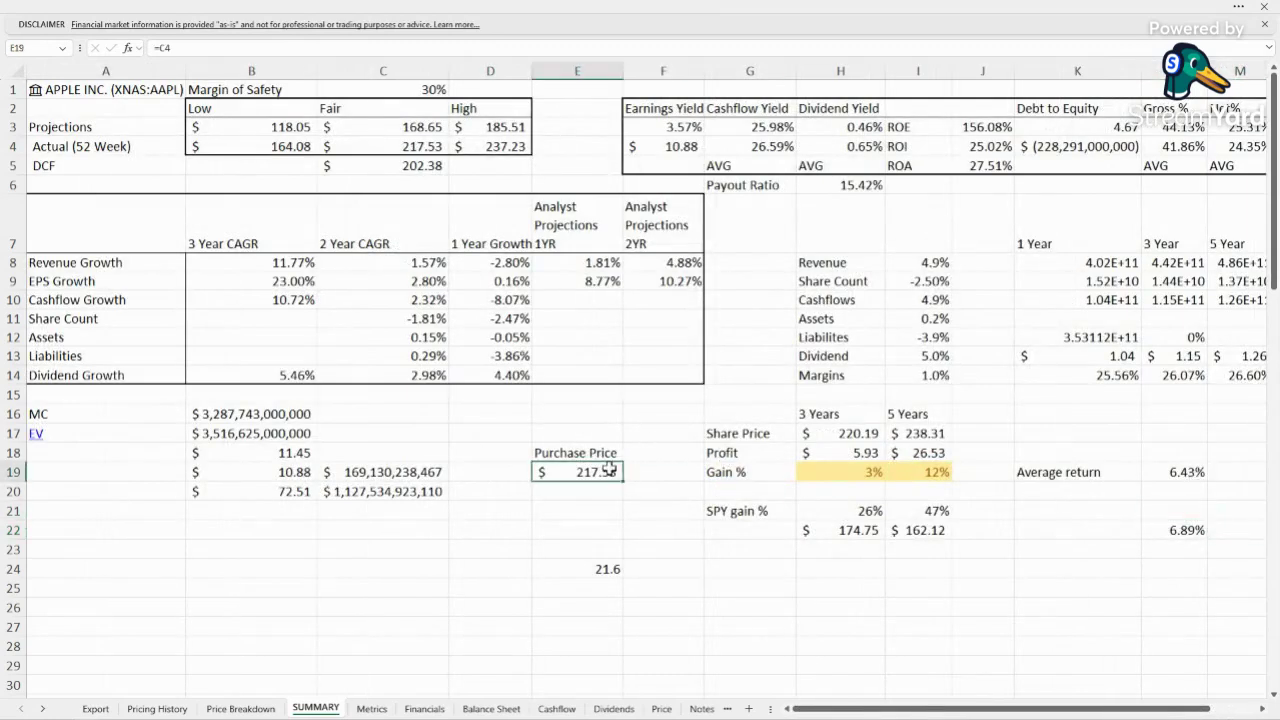
{"action": "left_click", "coordinate": [846, 476]}
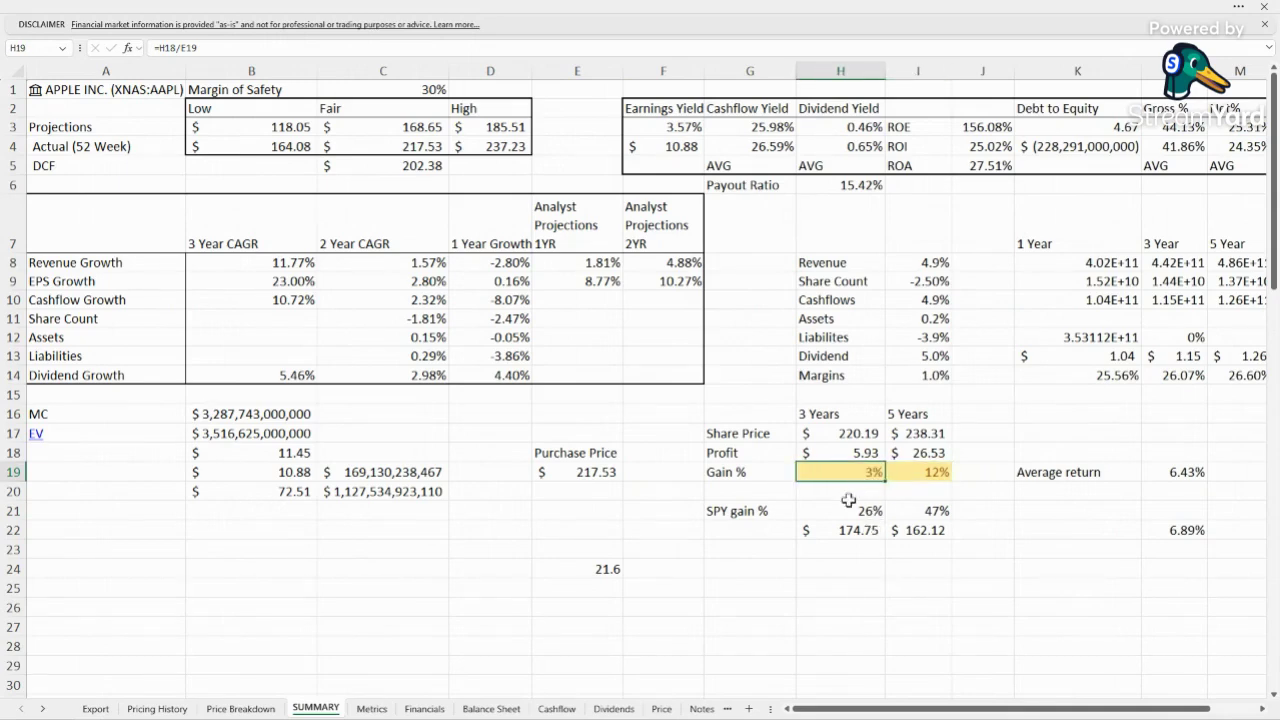
{"action": "left_click", "coordinate": [850, 508]}
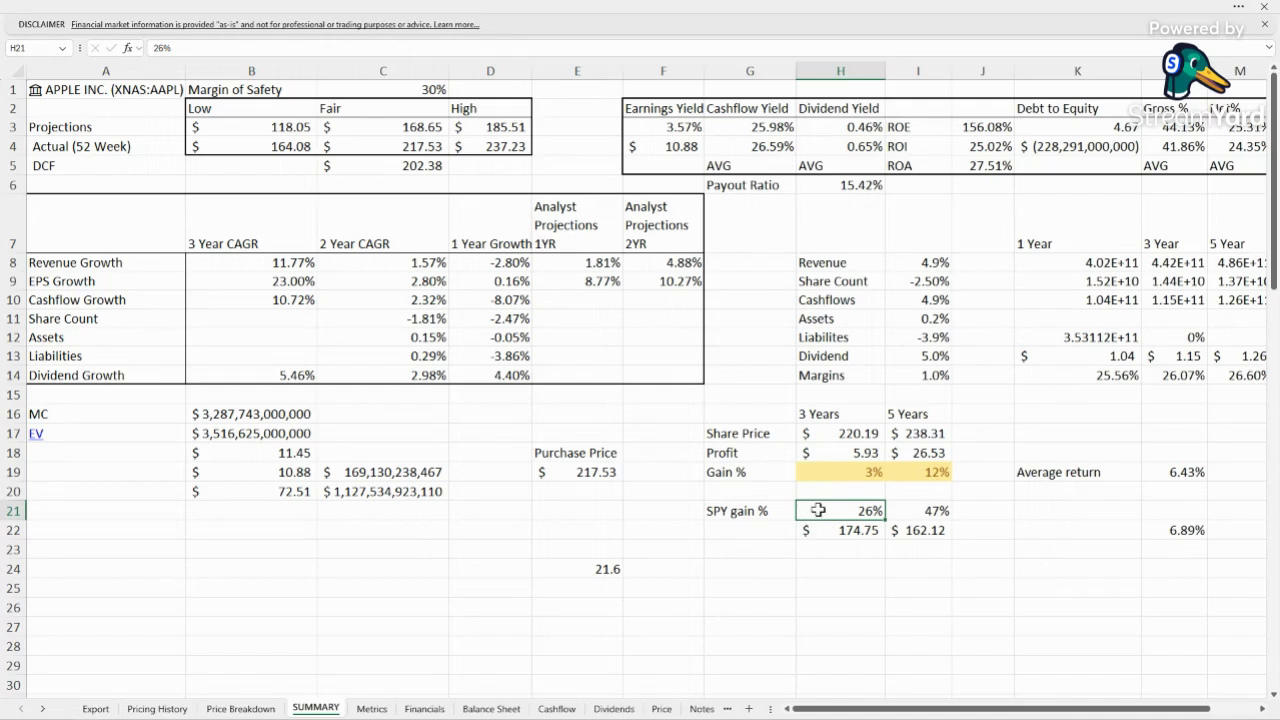
{"action": "left_click", "coordinate": [980, 471]}
{"action": "left_click", "coordinate": [932, 432]}
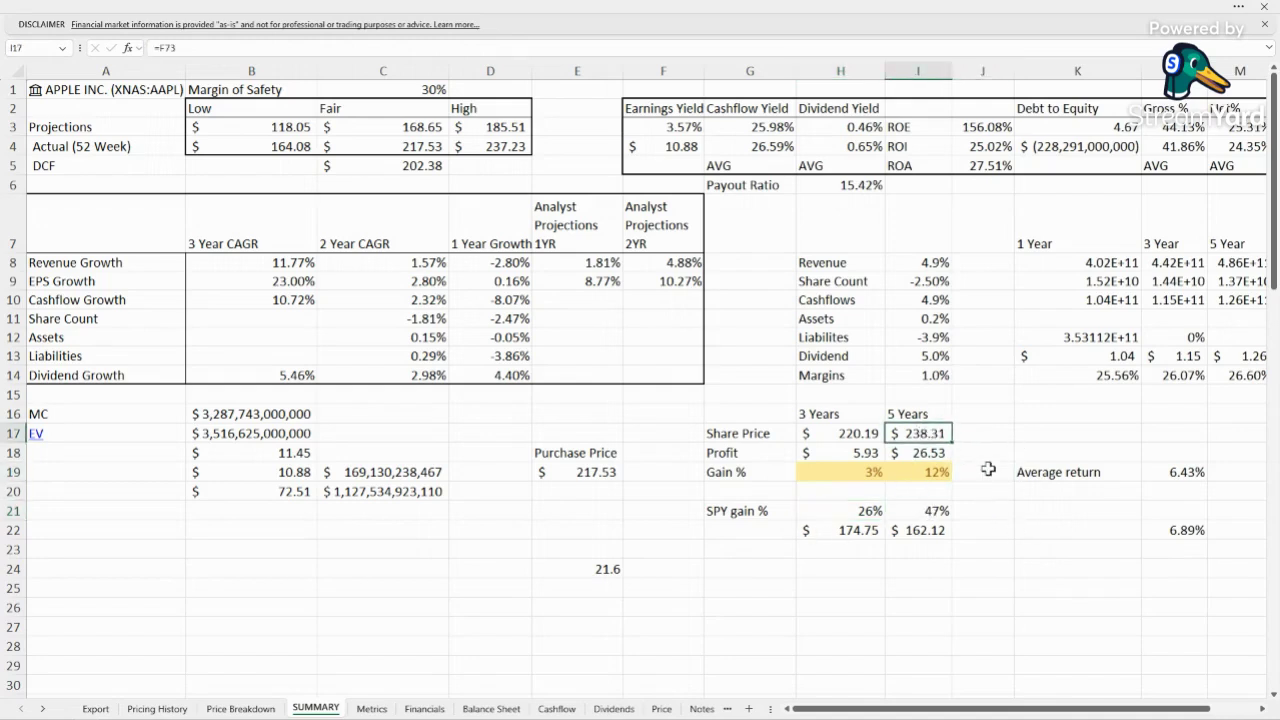
{"action": "left_click", "coordinate": [988, 470]}
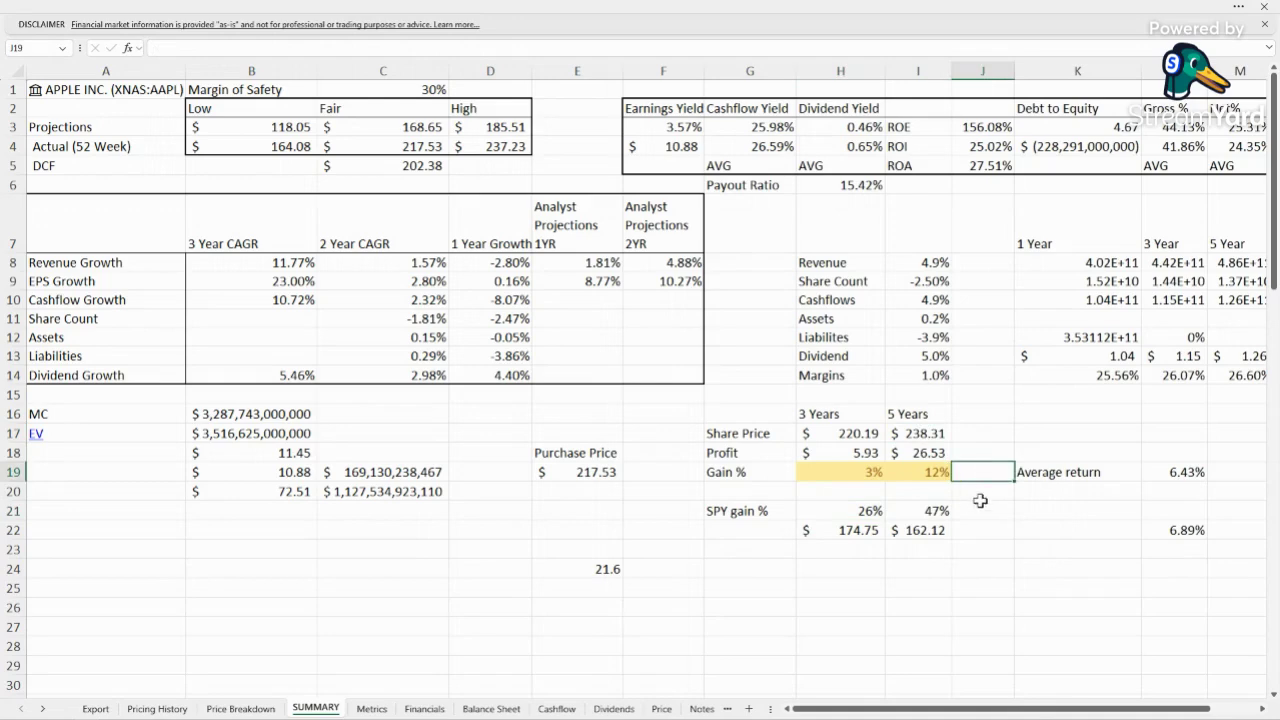
{"action": "left_click", "coordinate": [938, 478]}
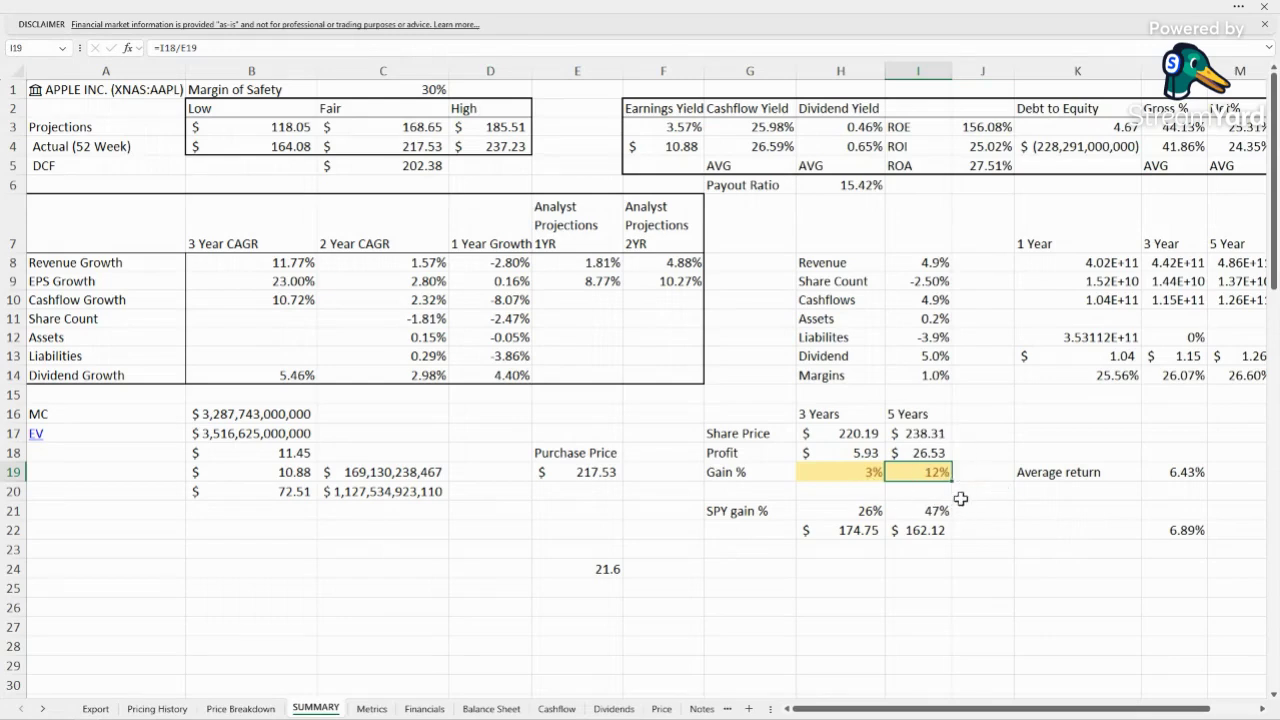
{"action": "left_click", "coordinate": [978, 480]}
{"action": "left_click", "coordinate": [985, 509]}
{"action": "left_click", "coordinate": [967, 566]}
{"action": "left_click", "coordinate": [956, 624]}
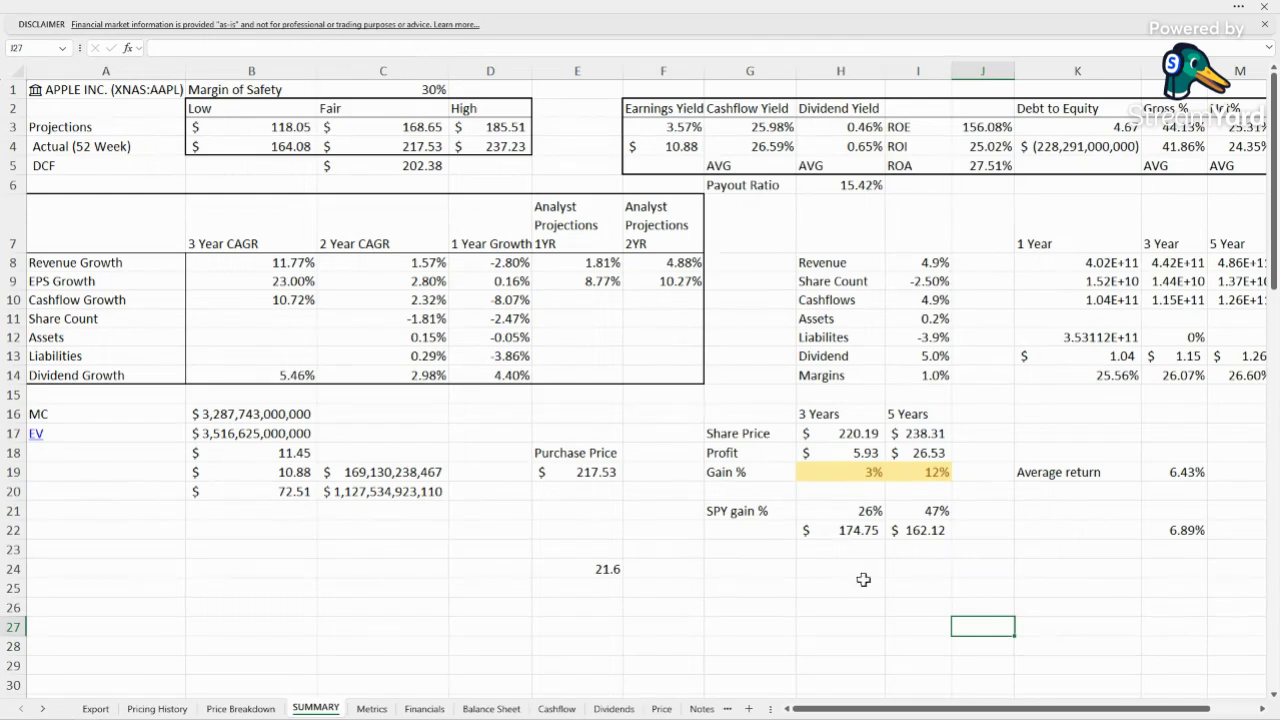
{"action": "left_click", "coordinate": [924, 433]}
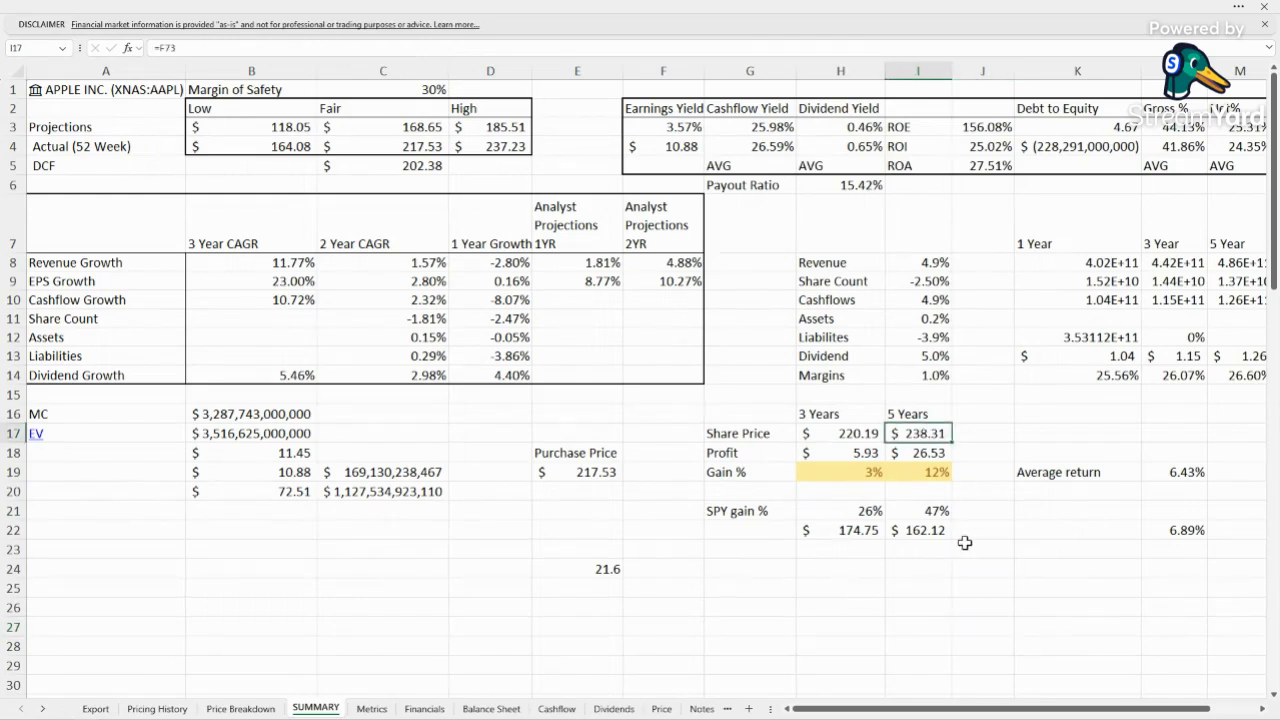
{"action": "left_click", "coordinate": [929, 476]}
{"action": "left_click", "coordinate": [937, 509]}
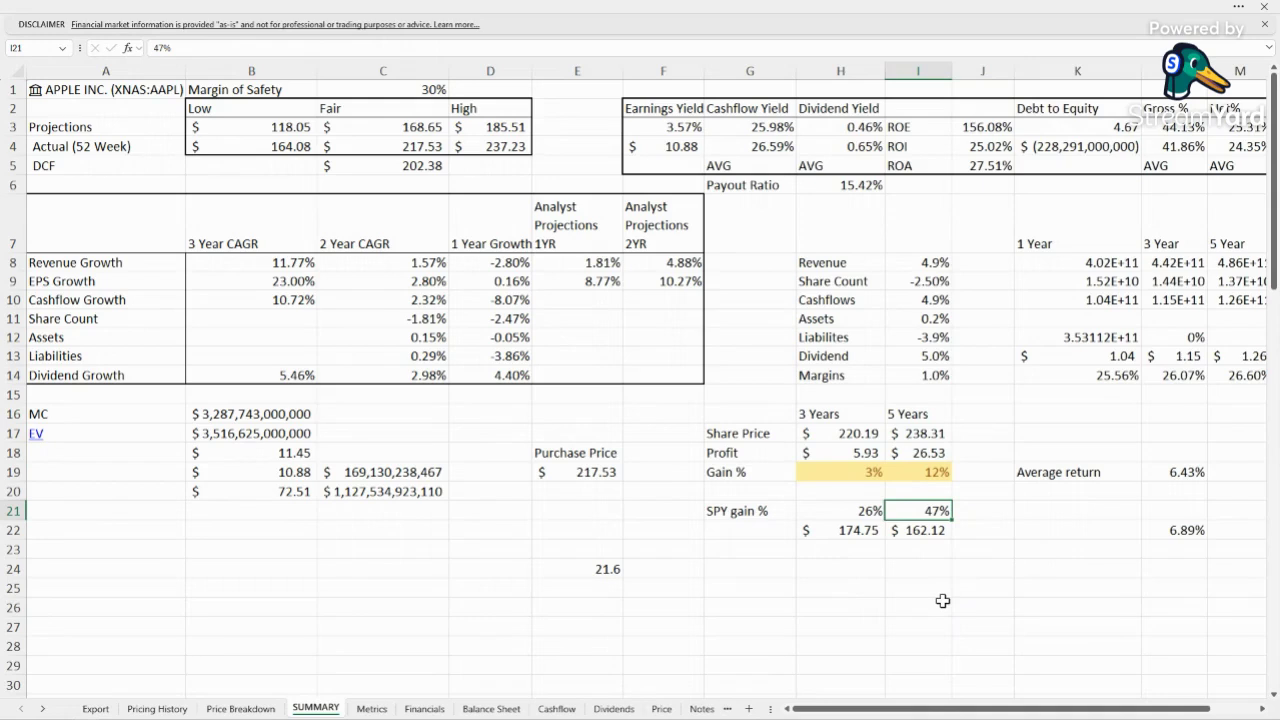
{"action": "left_click", "coordinate": [1026, 524]}
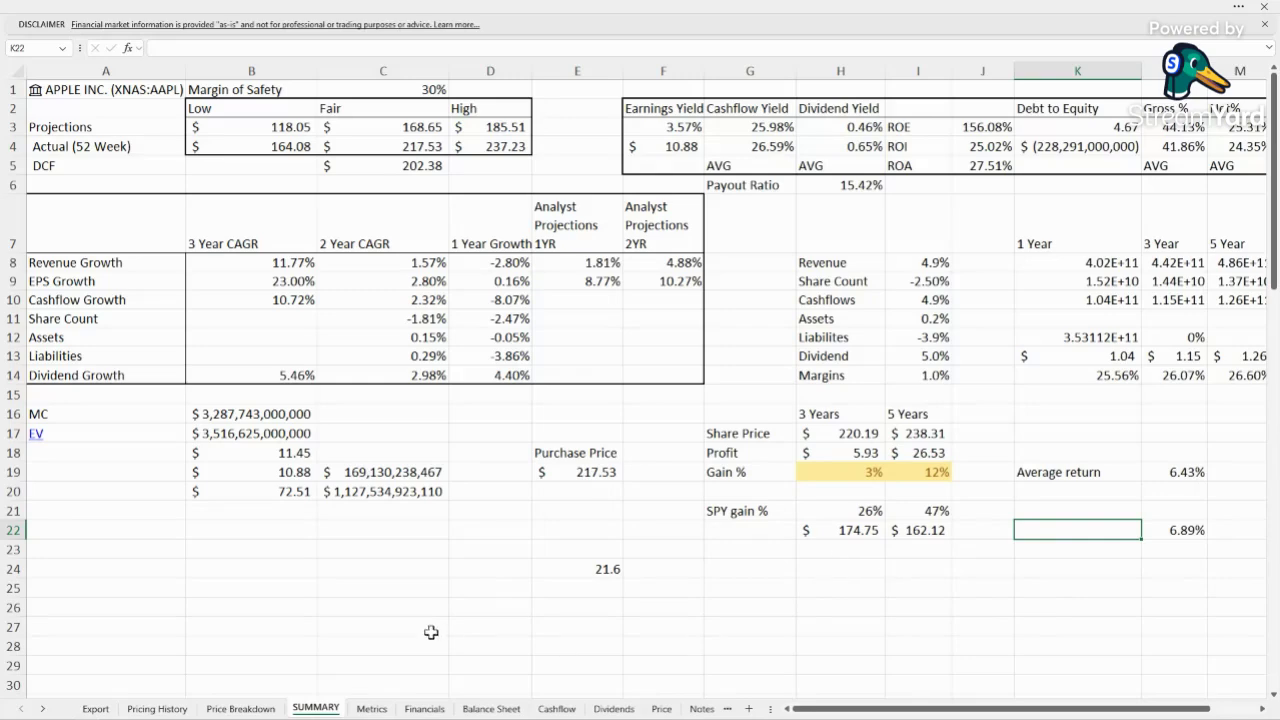
{"action": "left_click", "coordinate": [414, 607]}
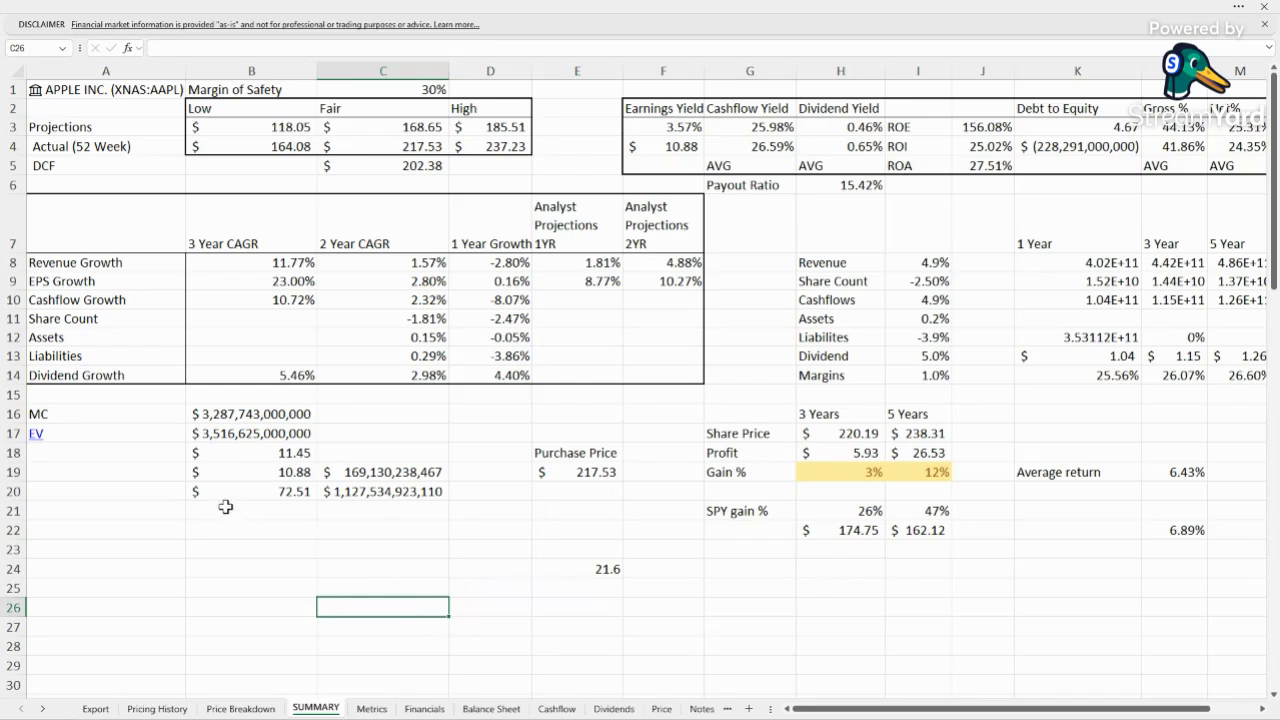